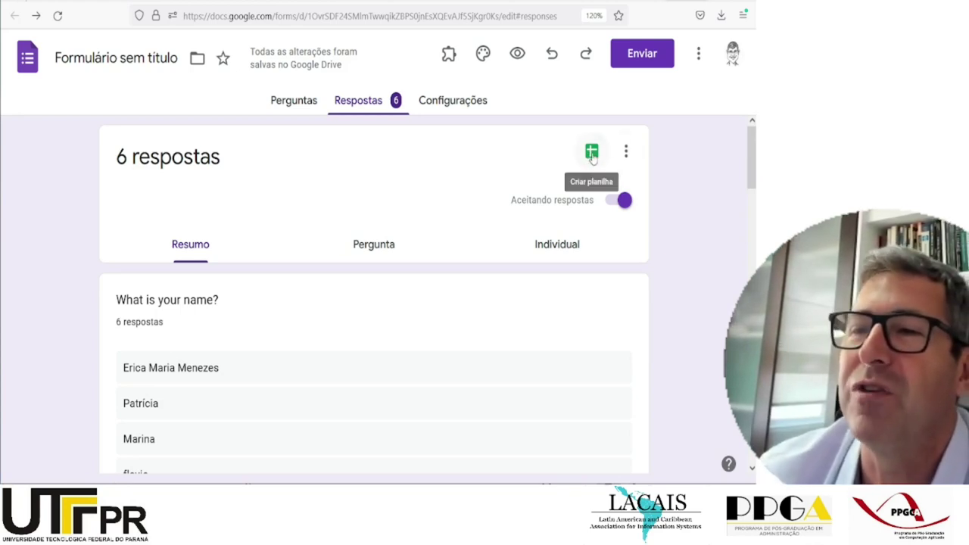
# Create a new linked spreadsheet for the form's responses, keeping the suggested name.
pyautogui.click(591, 154)
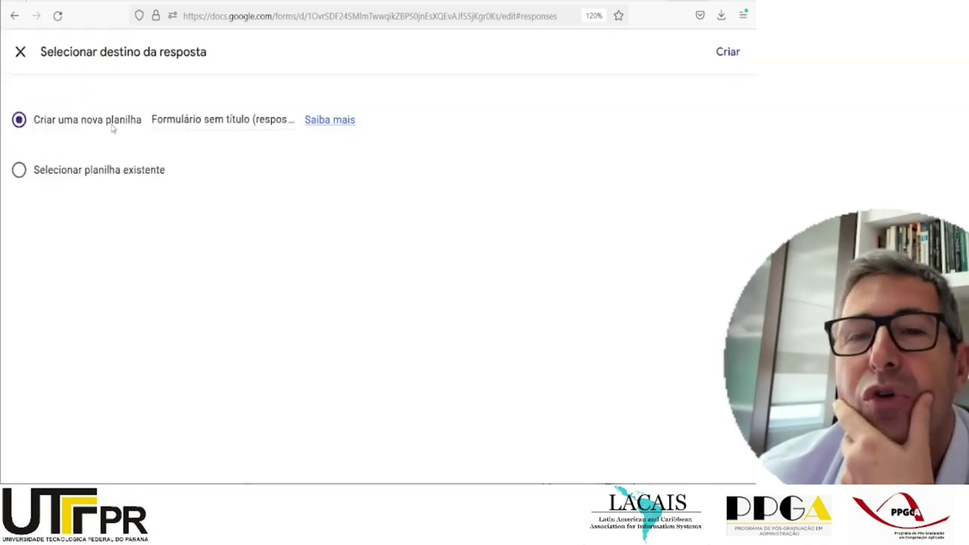
pyautogui.click(728, 55)
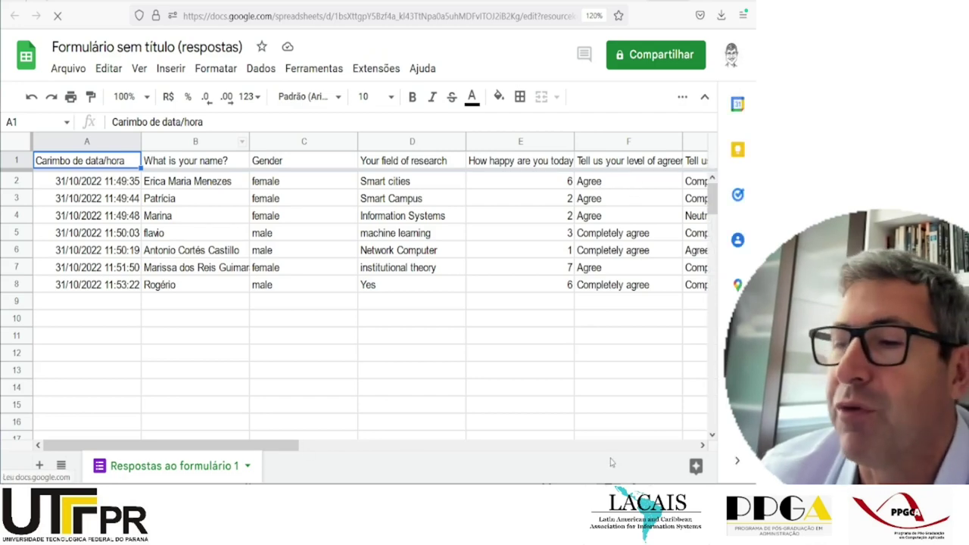
# Examine the response sheet's headers and answers, including the three agreement statements, the field of research column and the timestamp column.
pyautogui.click(703, 449)
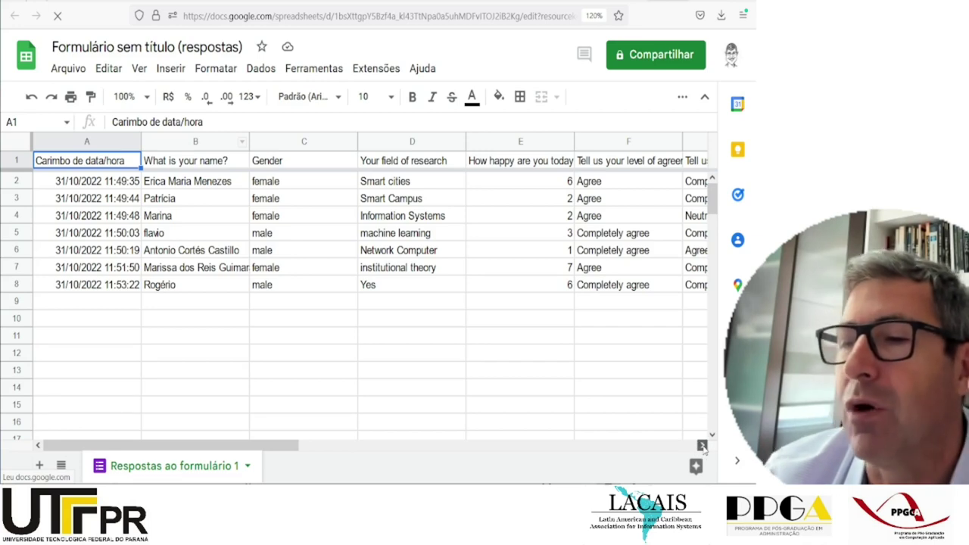
pyautogui.click(703, 449)
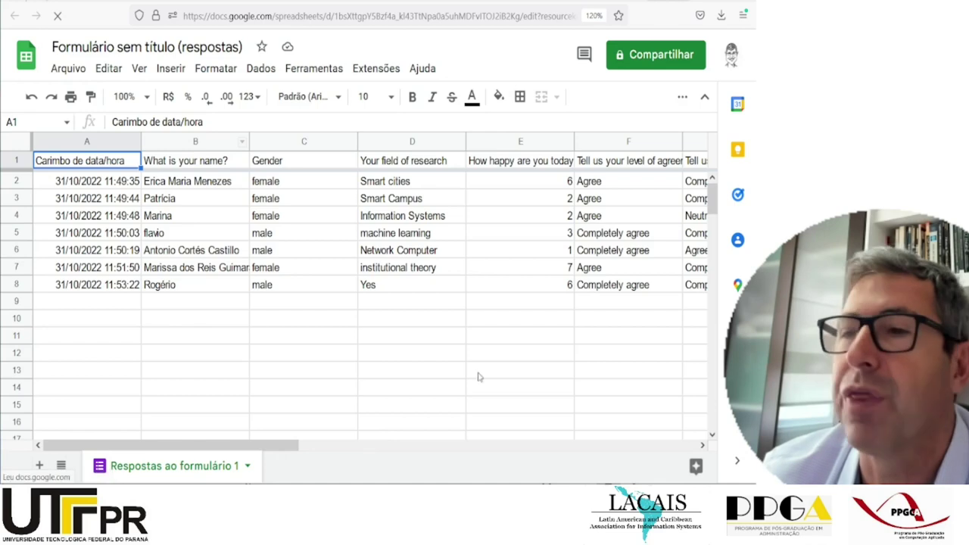
pyautogui.click(613, 165)
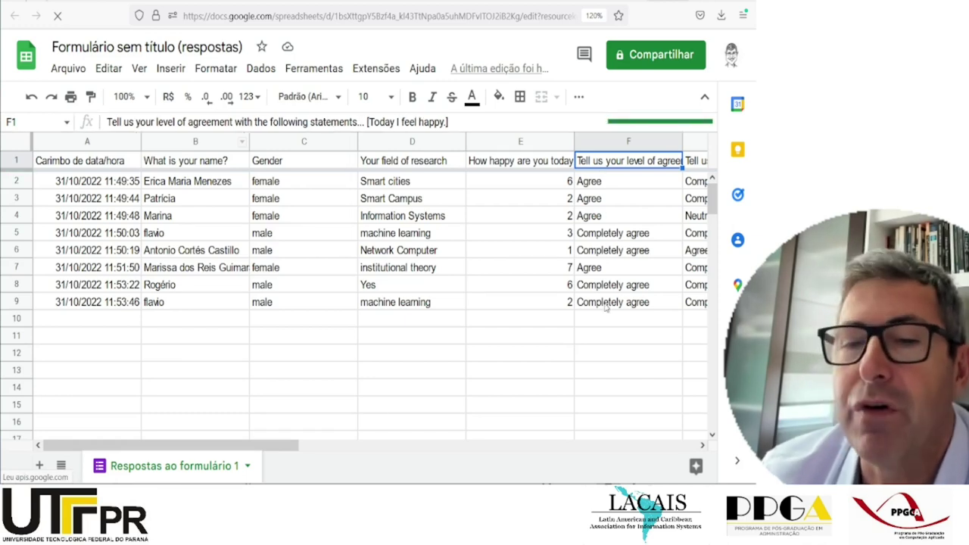
pyautogui.moveTo(290, 447); pyautogui.dragTo(402, 447)
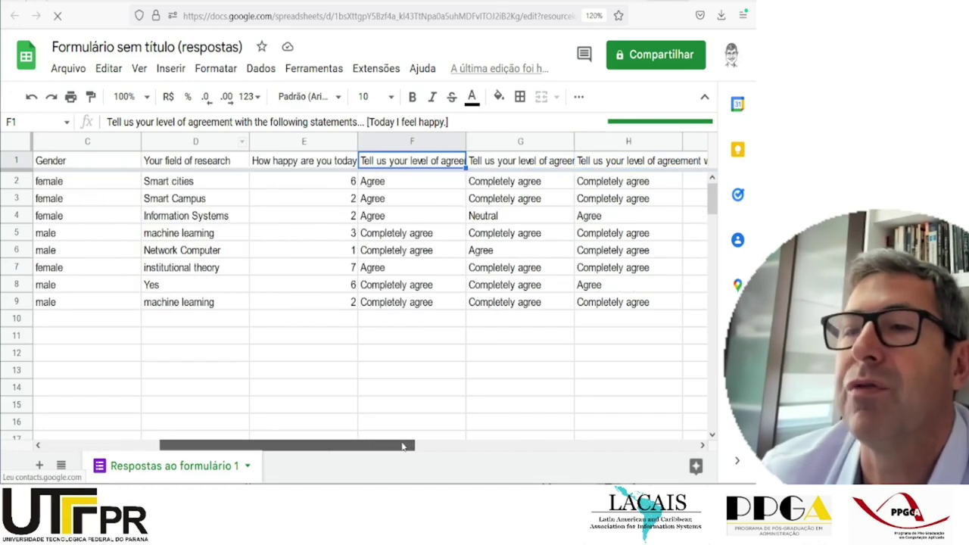
pyautogui.click(511, 142)
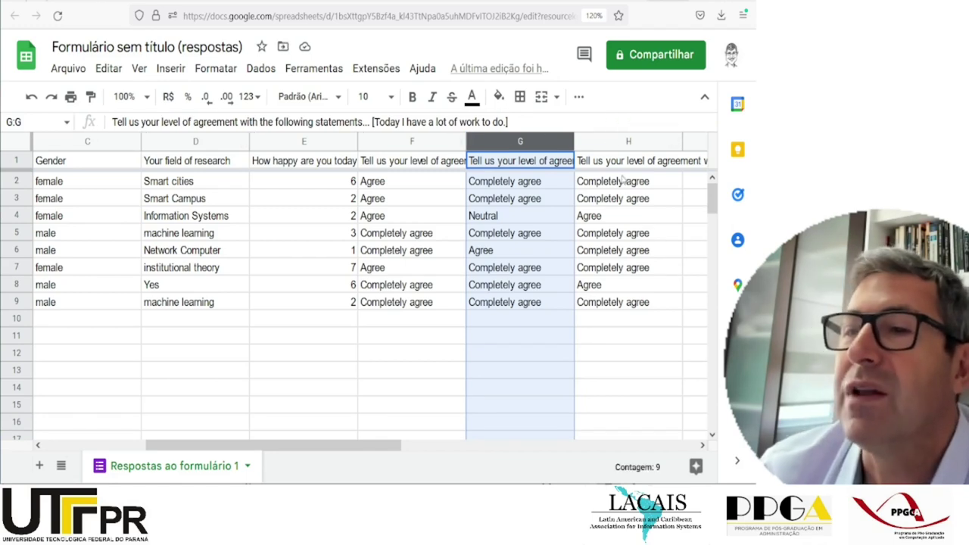
pyautogui.click(612, 141)
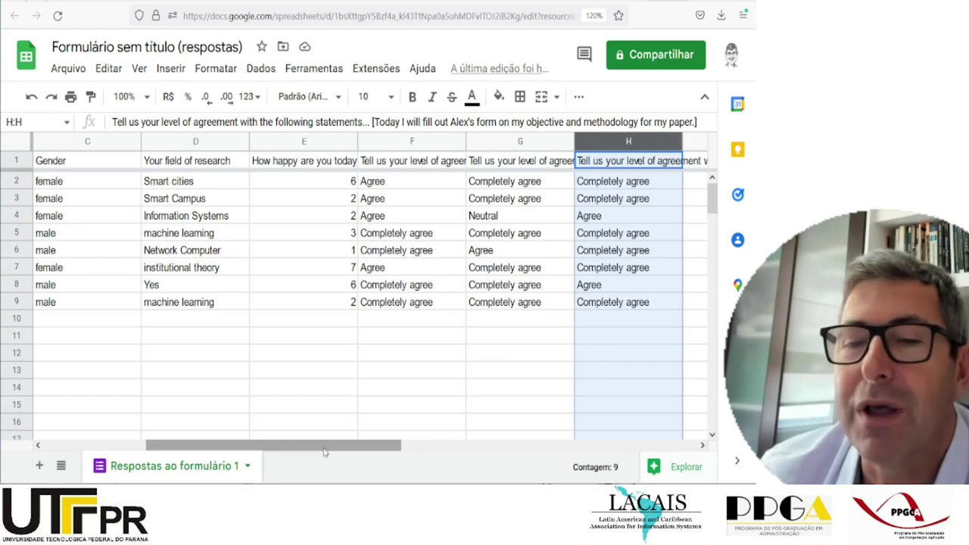
pyautogui.moveTo(325, 449); pyautogui.dragTo(192, 453)
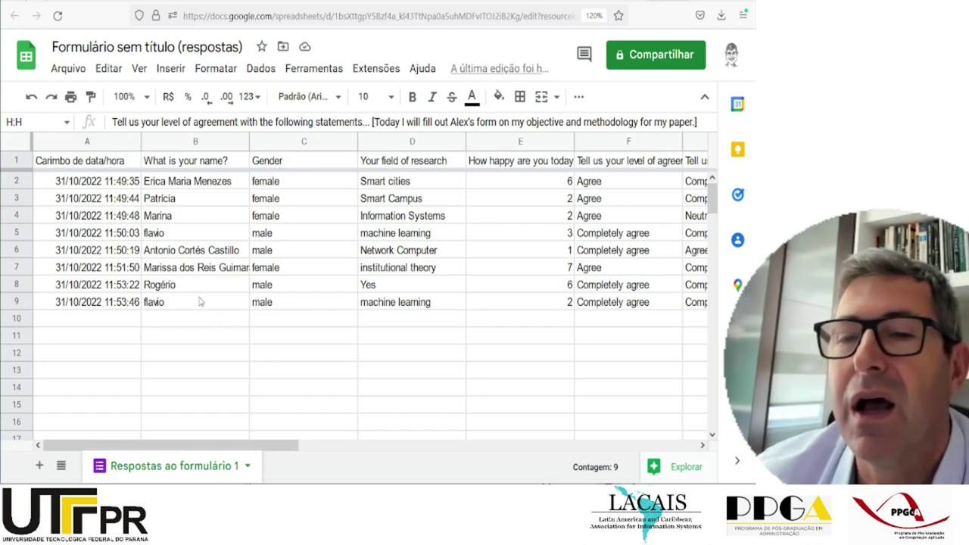
pyautogui.click(375, 286)
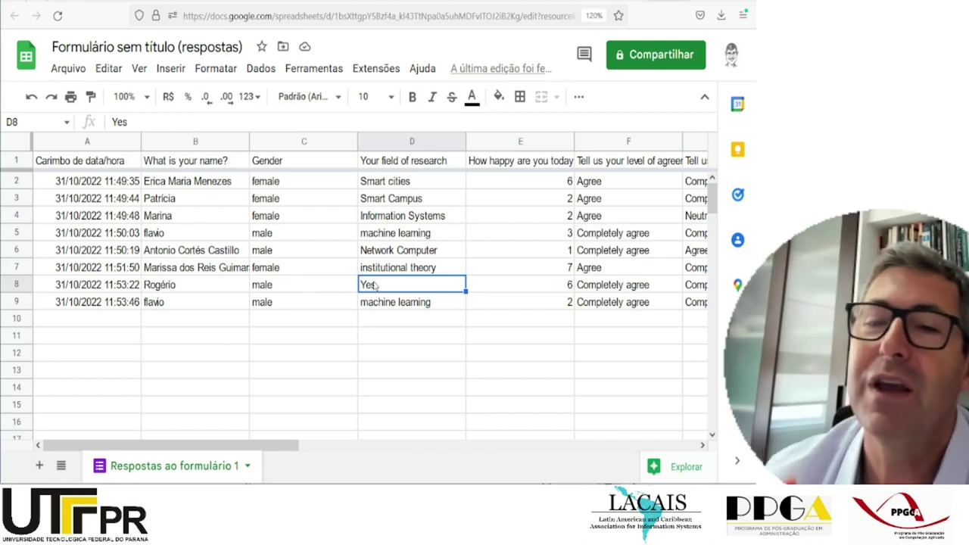
pyautogui.click(394, 141)
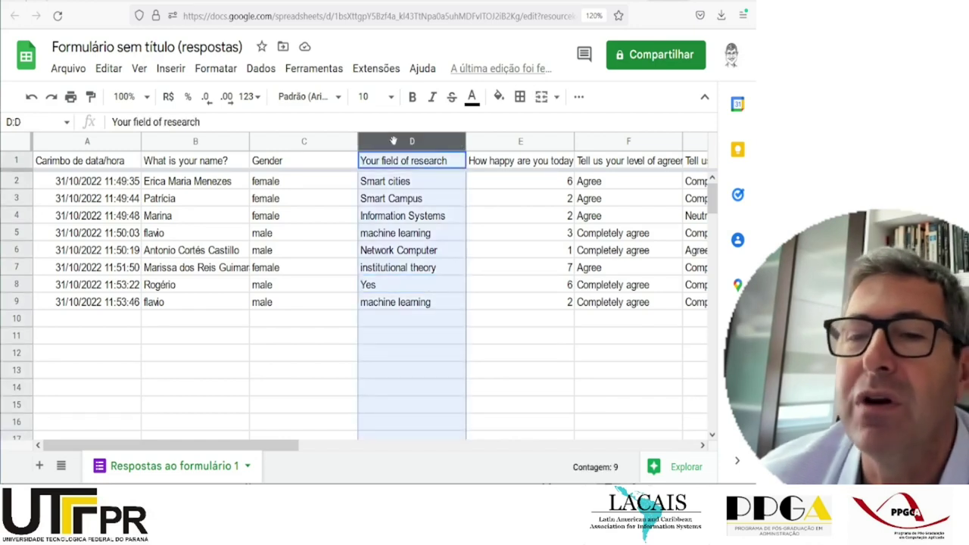
pyautogui.click(383, 286)
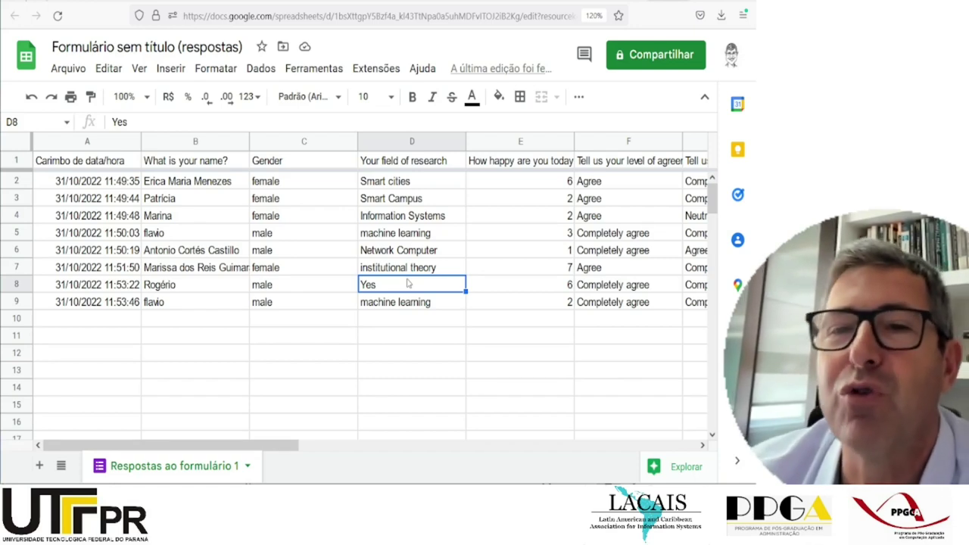
pyautogui.click(216, 163)
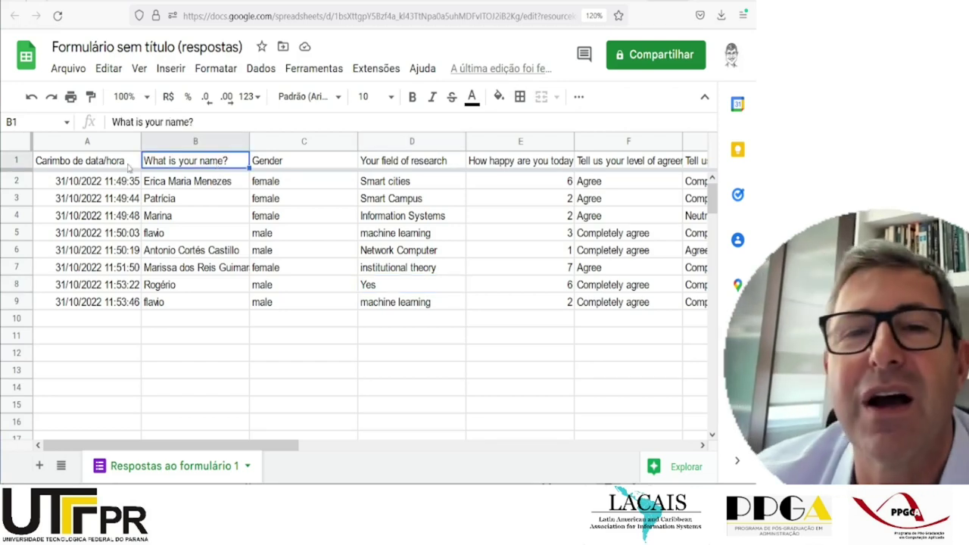
pyautogui.click(103, 167)
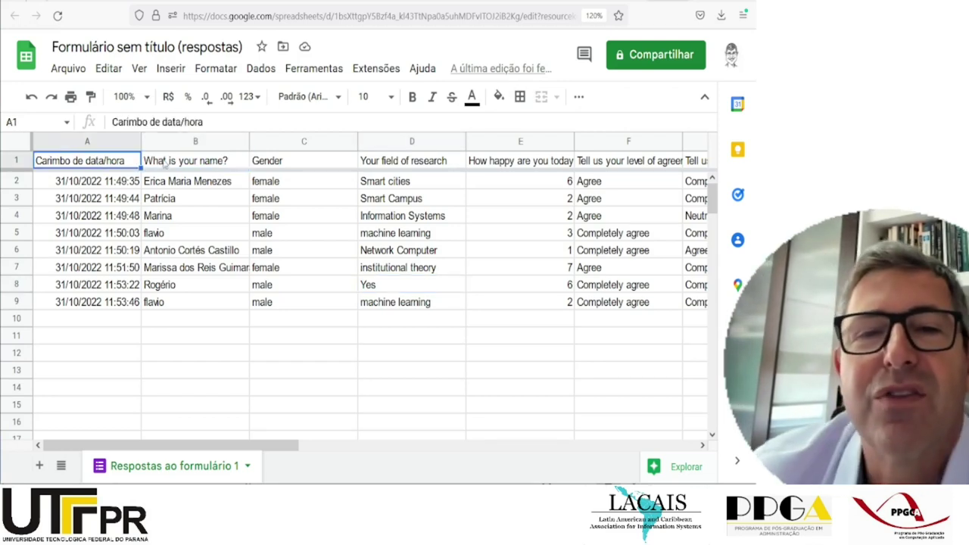
# Select and copy the response range B1:H9, leaving out the timestamp column.
pyautogui.click(190, 169)
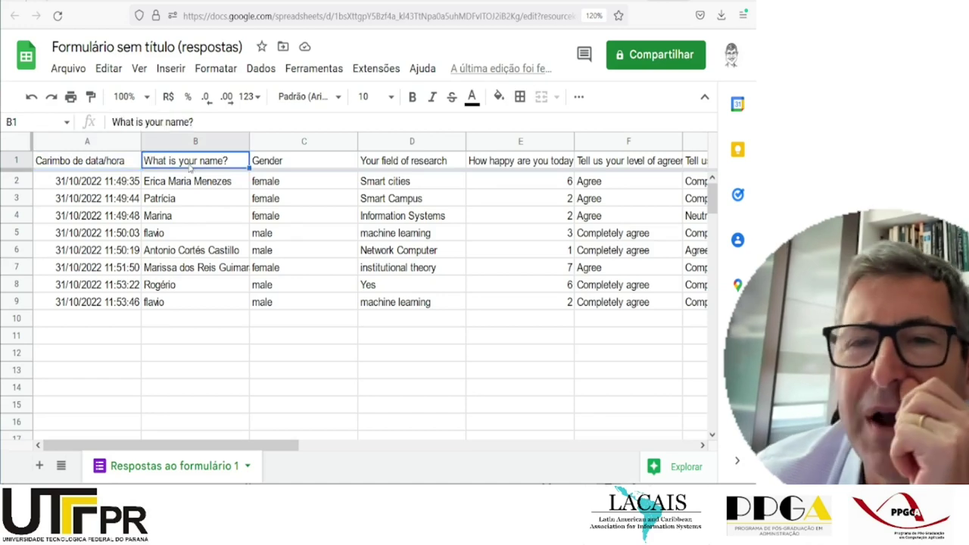
pyautogui.hotkey('shift', 'Down')
pyautogui.hotkey('shift', 'Down')
pyautogui.hotkey('shift', 'Down')
pyautogui.hotkey('shift', 'Down')
pyautogui.hotkey('shift', 'Down')
pyautogui.hotkey('shift', 'Down')
pyautogui.hotkey('shift', 'Down')
pyautogui.hotkey('shift', 'Down')
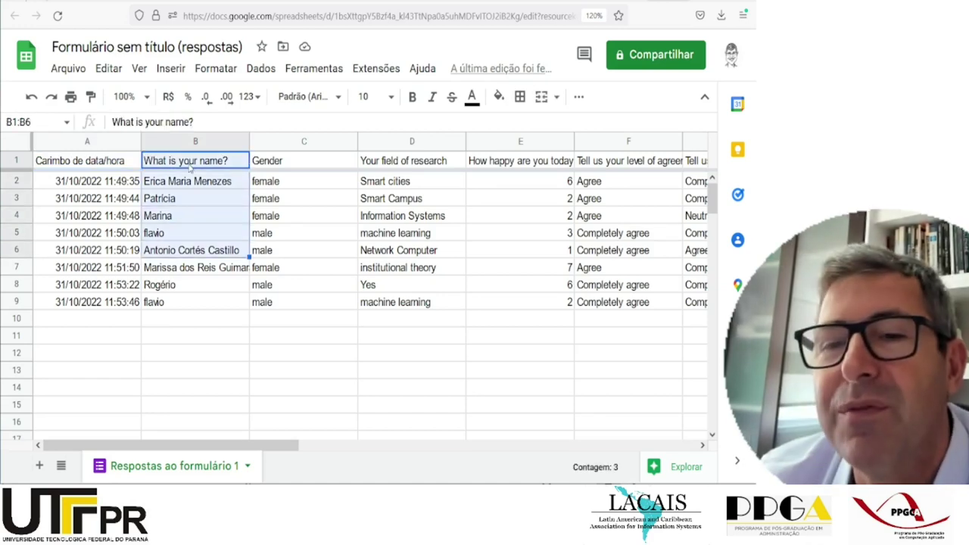
pyautogui.hotkey('shift', 'Right')
pyautogui.hotkey('shift', 'Right')
pyautogui.hotkey('shift', 'Right')
pyautogui.hotkey('shift', 'Right')
pyautogui.hotkey('shift', 'Right')
pyautogui.hotkey('shift', 'Right')
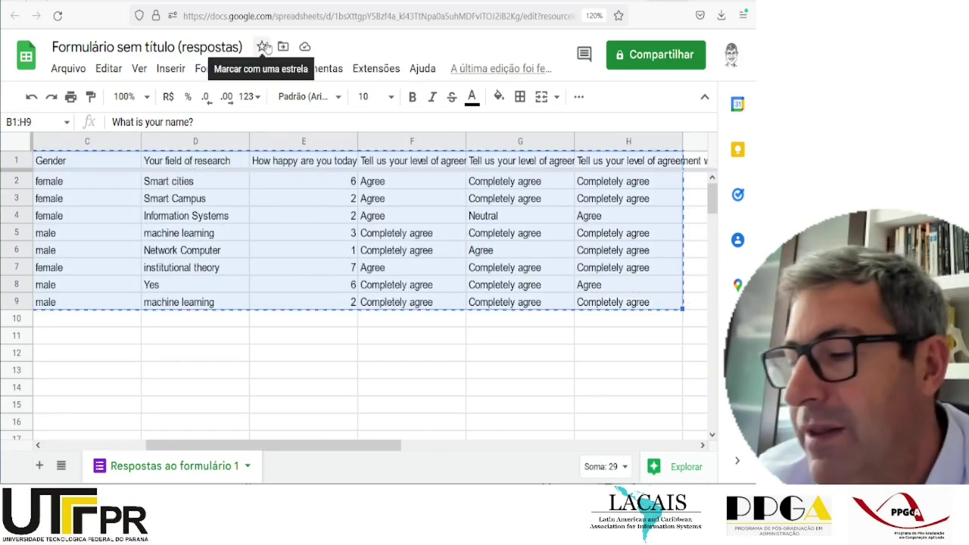
# Switch to the blank Excel workbook and paste the copied responses starting at cell A1.
pyautogui.hotkey('alt', 'Tab')
pyautogui.press('Tab')
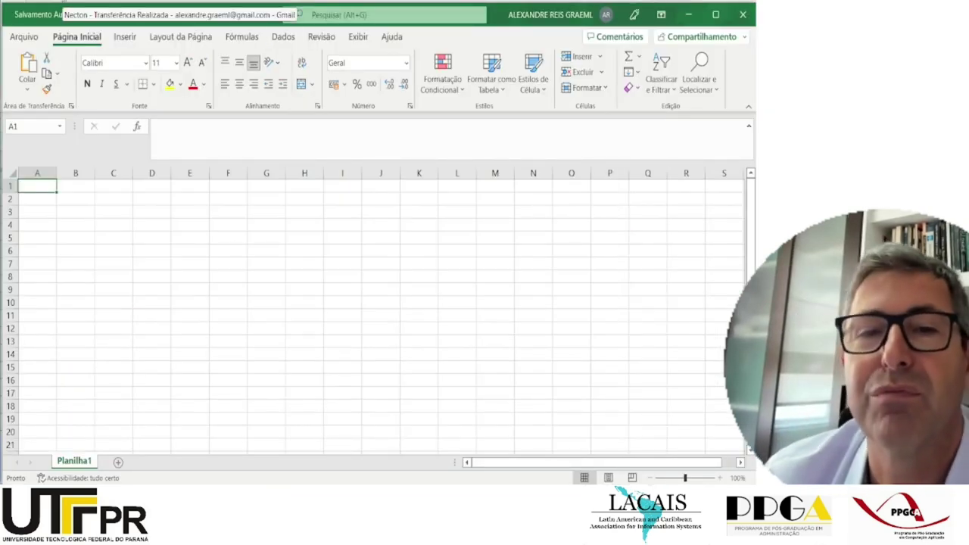
pyautogui.hotkey('ctrl', 'v')
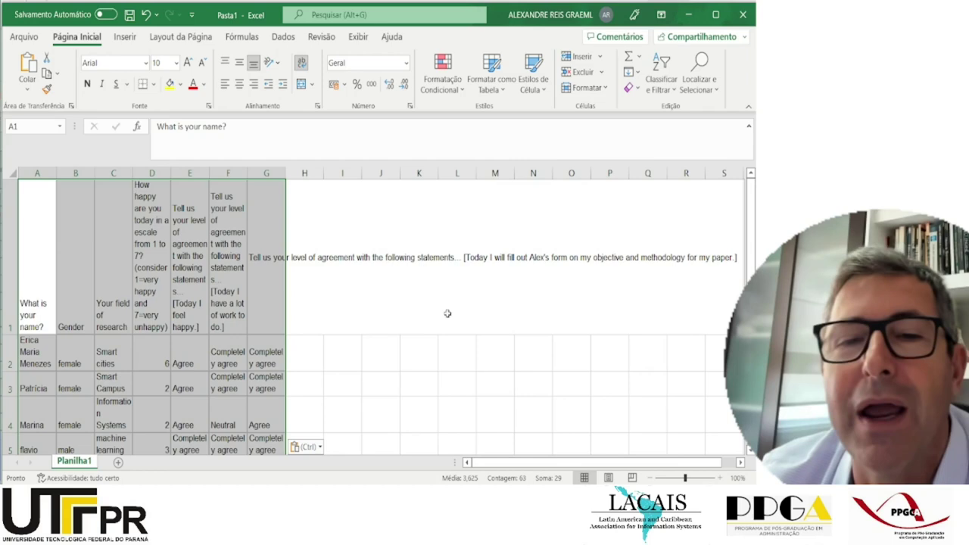
# Turn off automatic text wrapping for the entire header row 1.
pyautogui.click(11, 251)
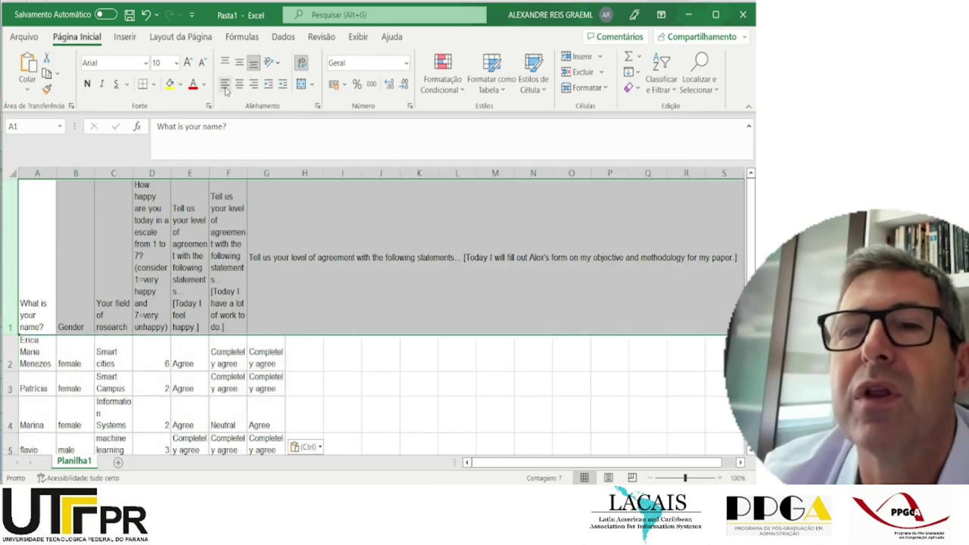
pyautogui.click(318, 109)
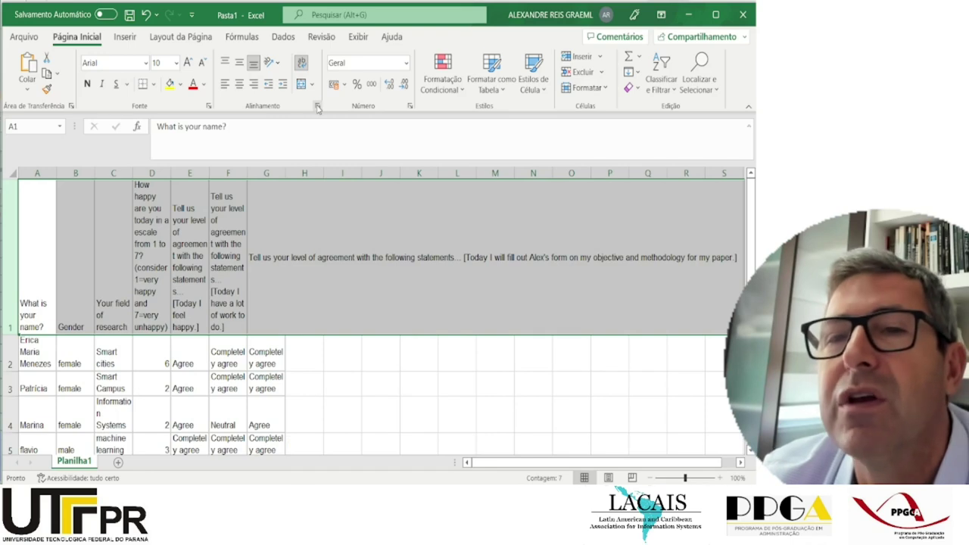
pyautogui.click(447, 248)
pyautogui.click(448, 248)
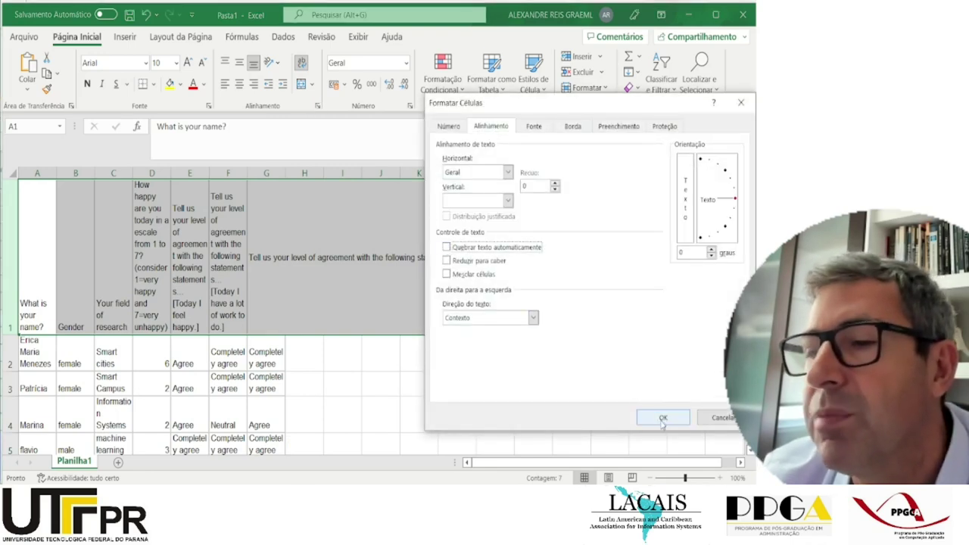
pyautogui.click(663, 419)
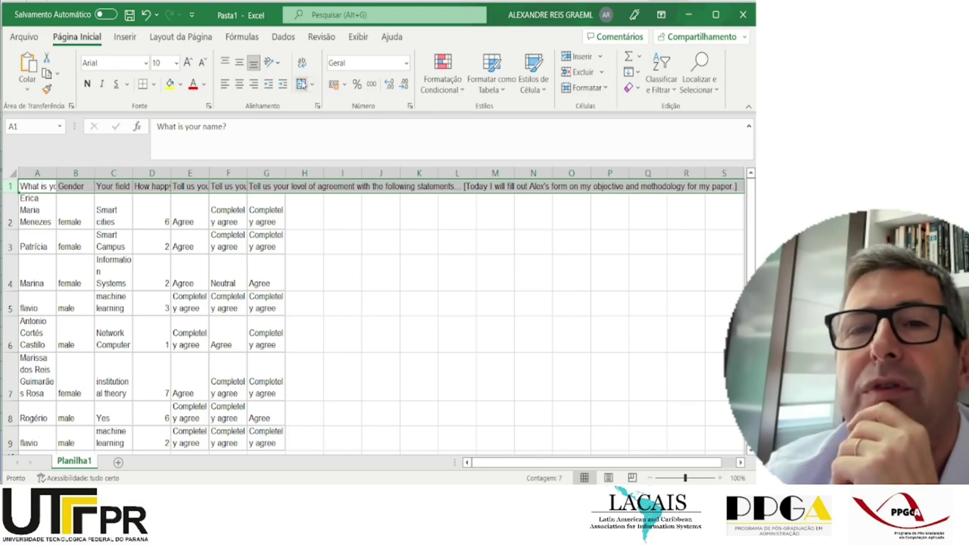
# Freeze the top row of the sheet so the question headers stay in place.
pyautogui.click(284, 37)
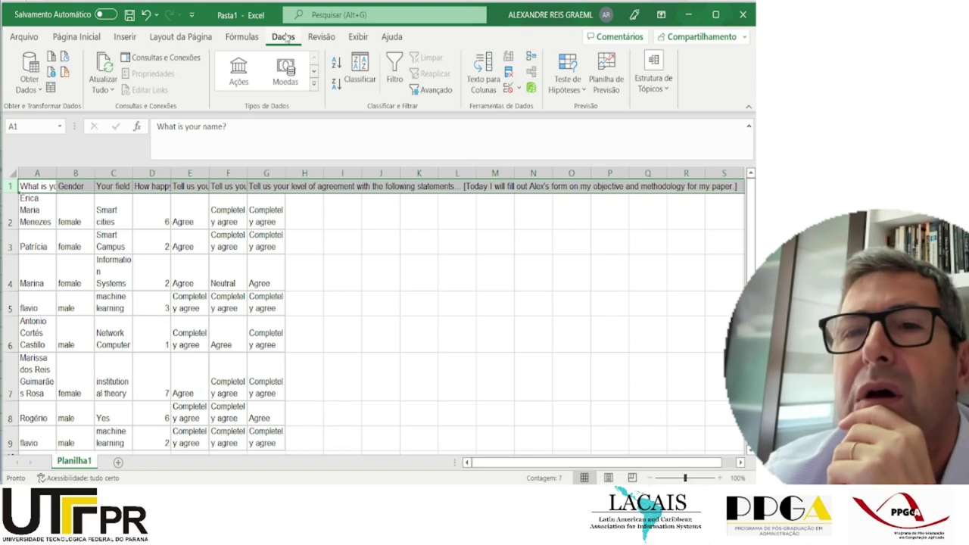
pyautogui.click(360, 38)
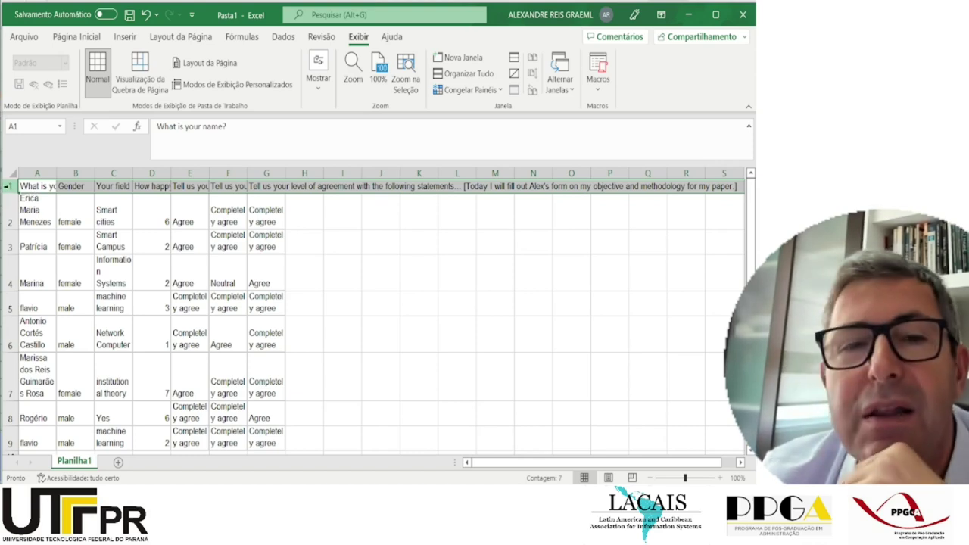
pyautogui.rightClick(8, 187)
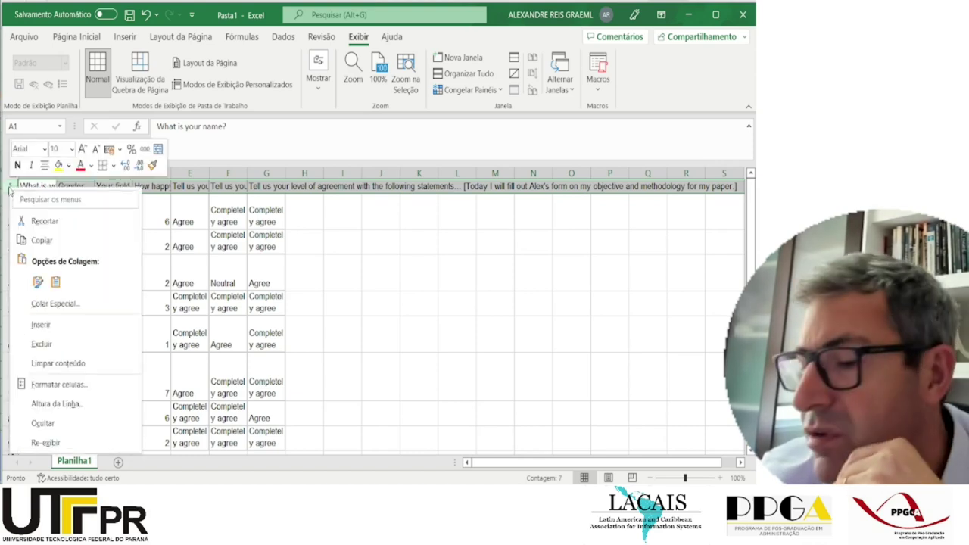
pyautogui.rightClick(10, 190)
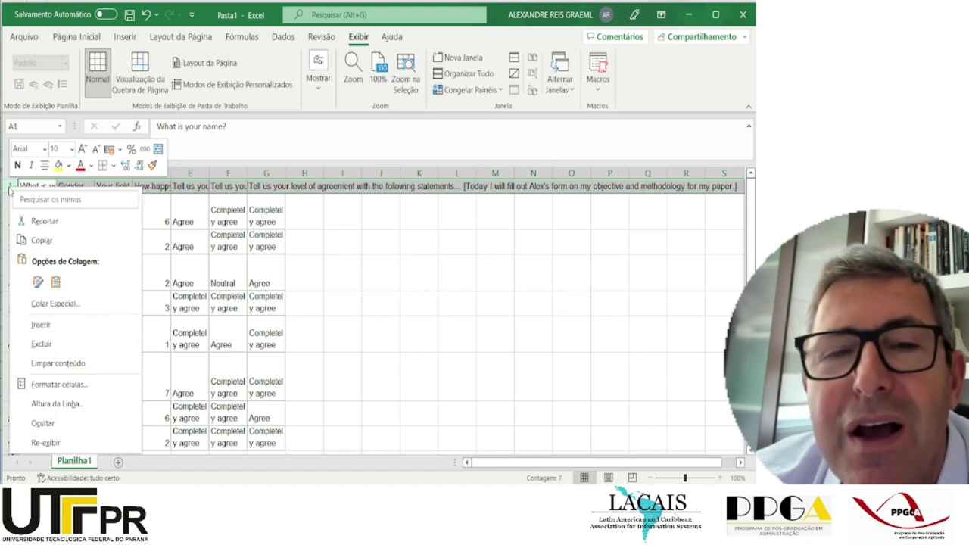
pyautogui.rightClick(10, 185)
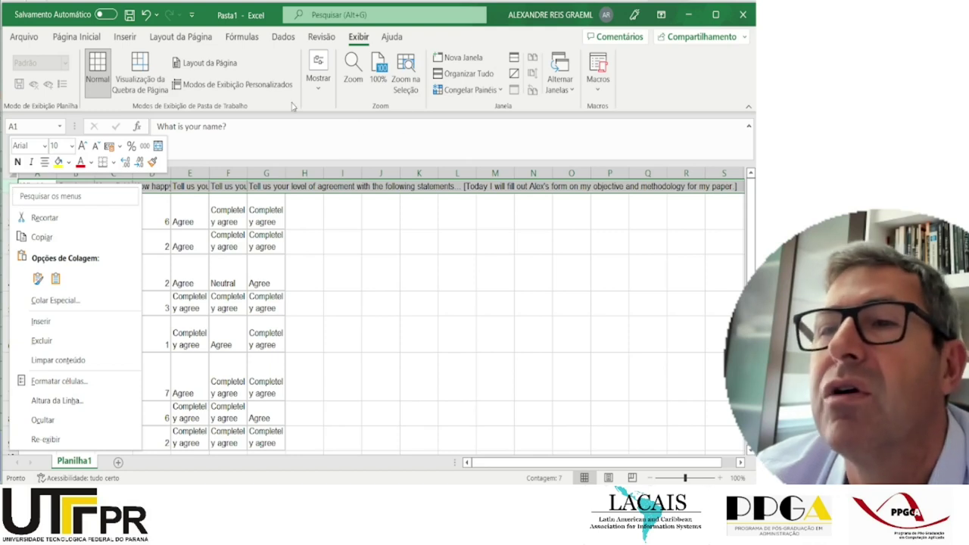
pyautogui.click(501, 92)
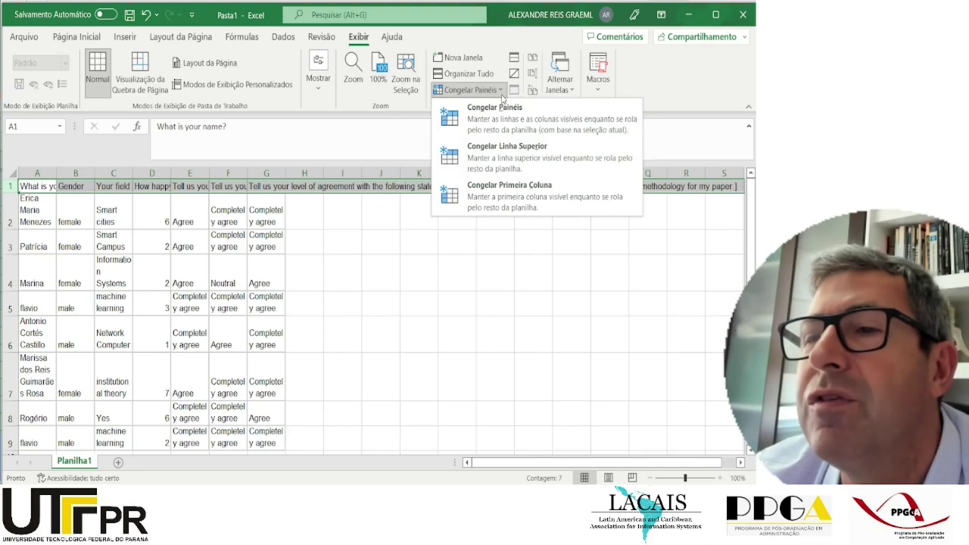
pyautogui.click(504, 151)
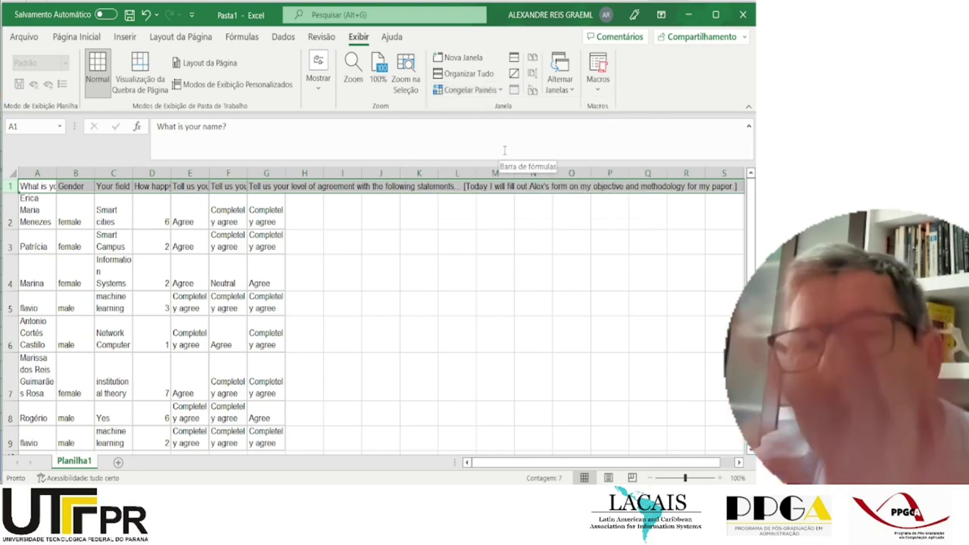
pyautogui.moveTo(750, 281)
pyautogui.mouseDown()
pyautogui.moveTo(750, 300)
pyautogui.moveTo(751, 282)
pyautogui.mouseUp()
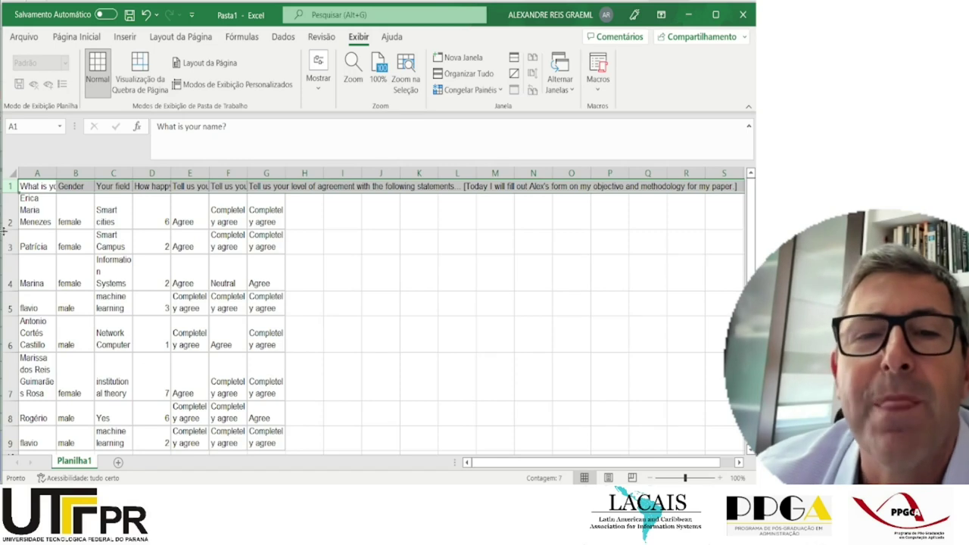
pyautogui.click(38, 172)
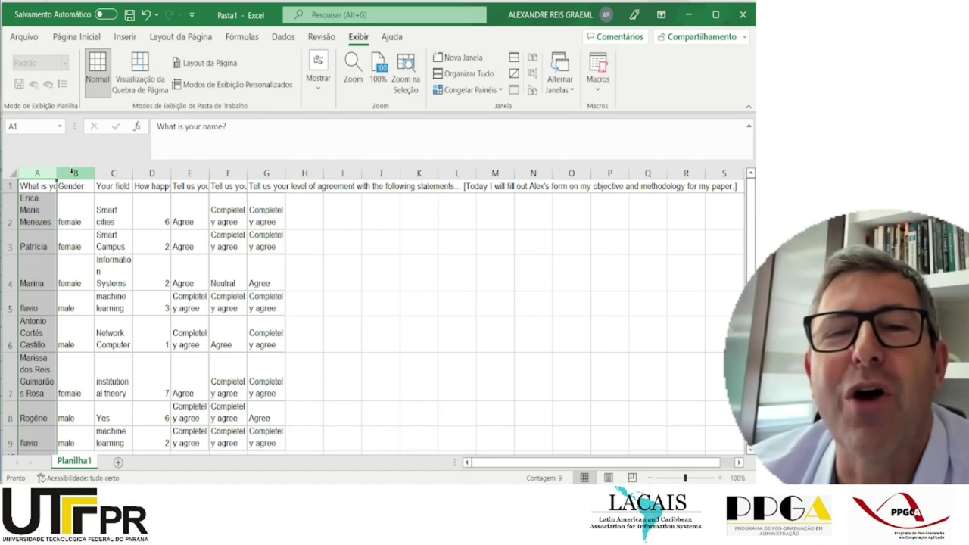
pyautogui.click(74, 173)
pyautogui.rightClick(74, 172)
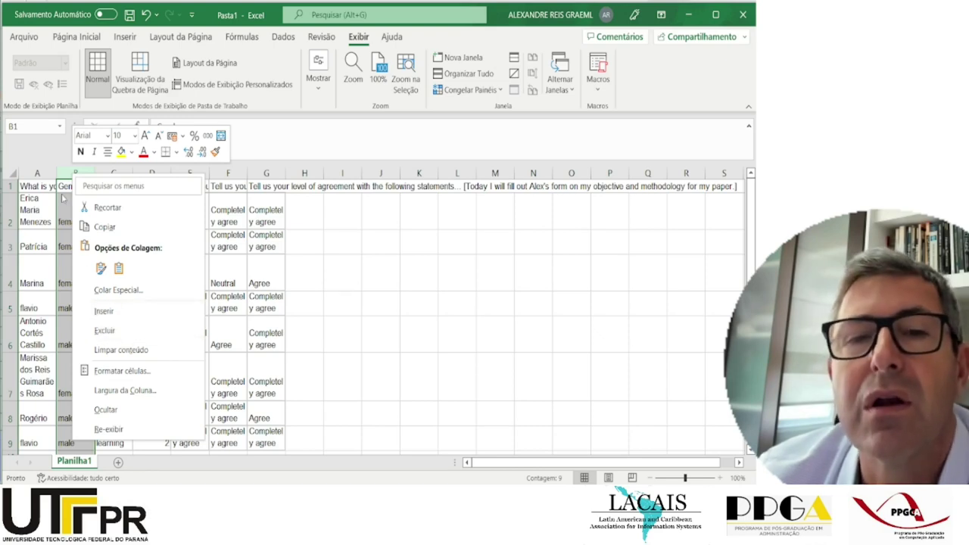
pyautogui.click(65, 180)
pyautogui.moveTo(36, 173)
pyautogui.mouseDown()
pyautogui.moveTo(66, 175)
pyautogui.moveTo(54, 171)
pyautogui.mouseUp()
pyautogui.rightClick(66, 177)
pyautogui.press('Escape')
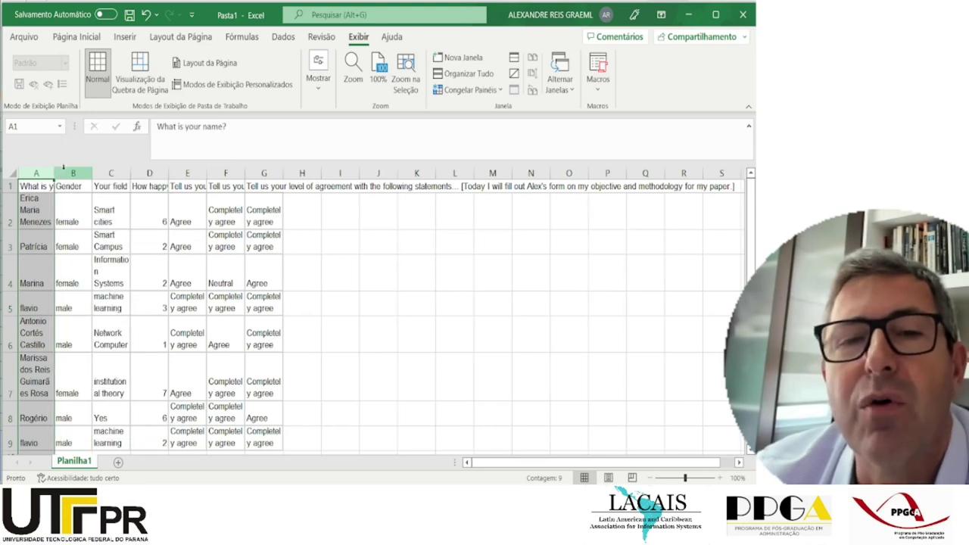
# Insert a blank column B before the Gender column and enter the header "First Name" in B1.
pyautogui.click(72, 174)
pyautogui.rightClick(72, 173)
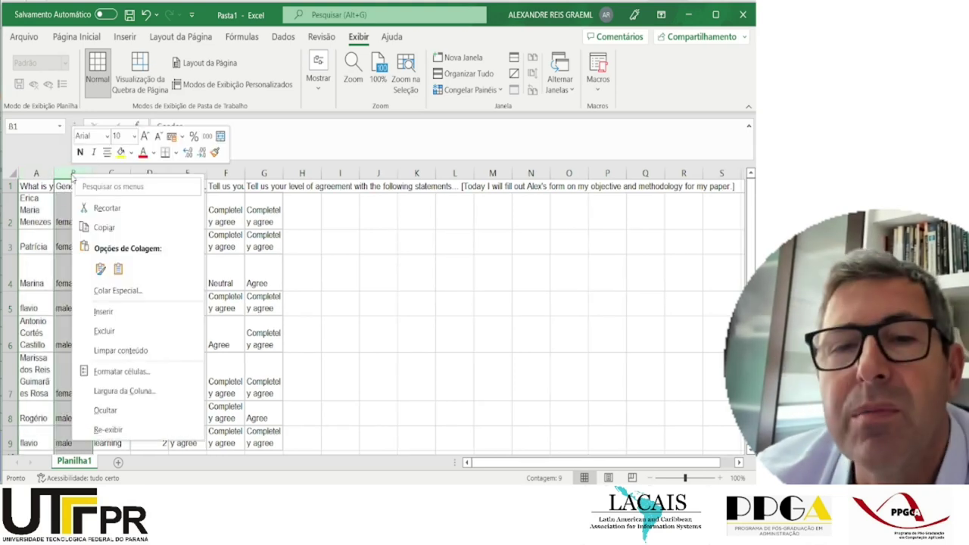
pyautogui.click(104, 313)
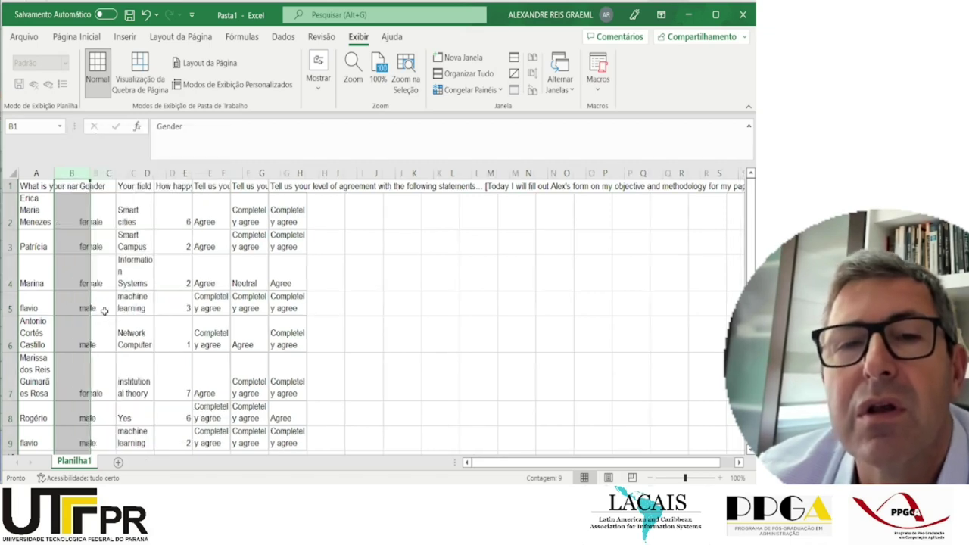
pyautogui.click(74, 187)
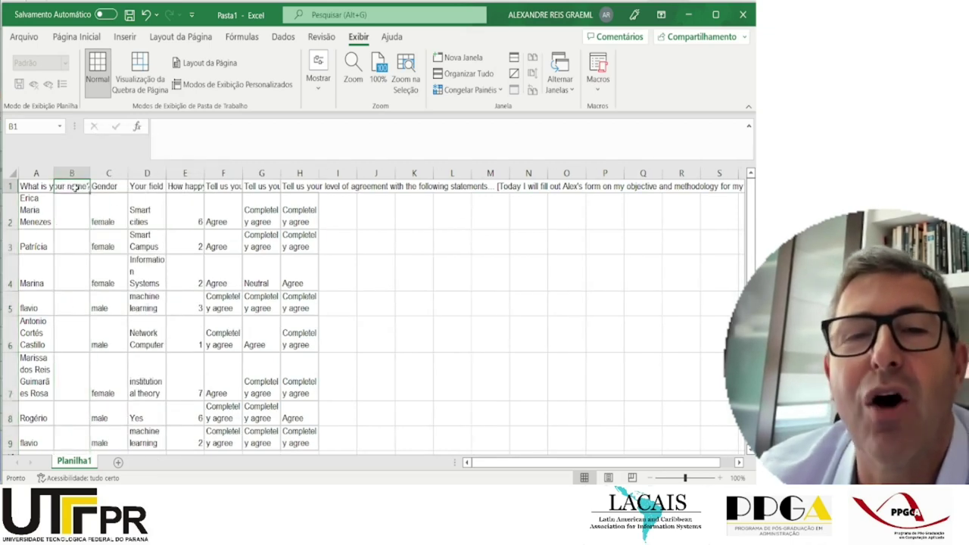
pyautogui.write('Fir')
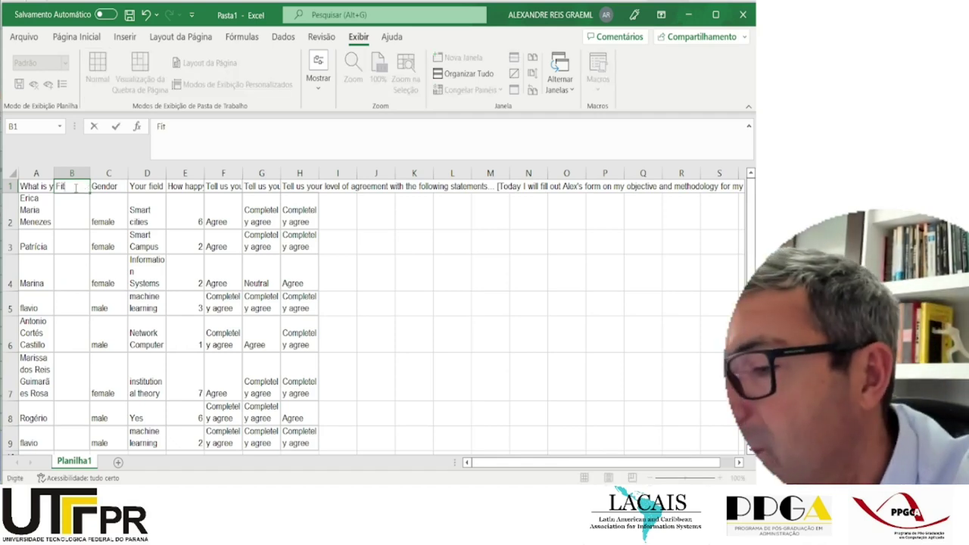
pyautogui.write('st Name')
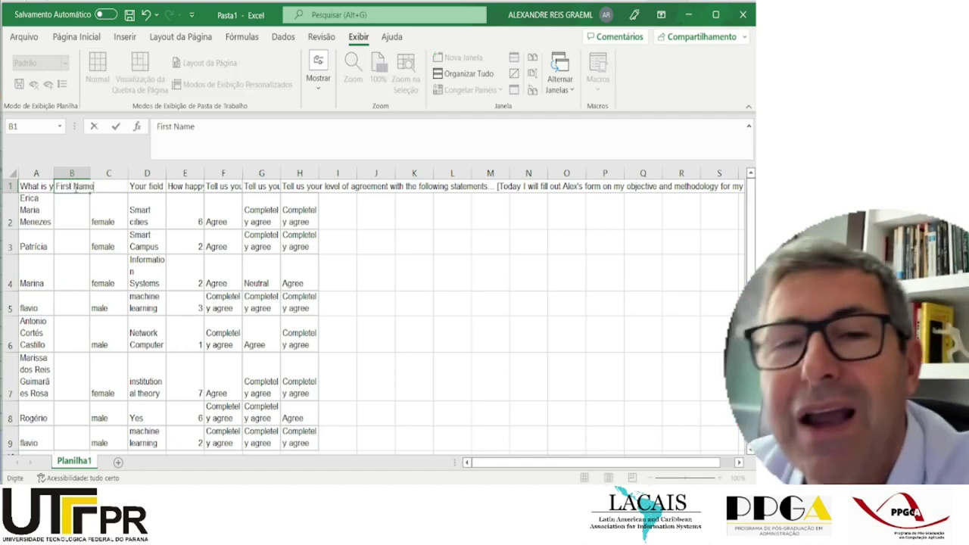
pyautogui.press('Return')
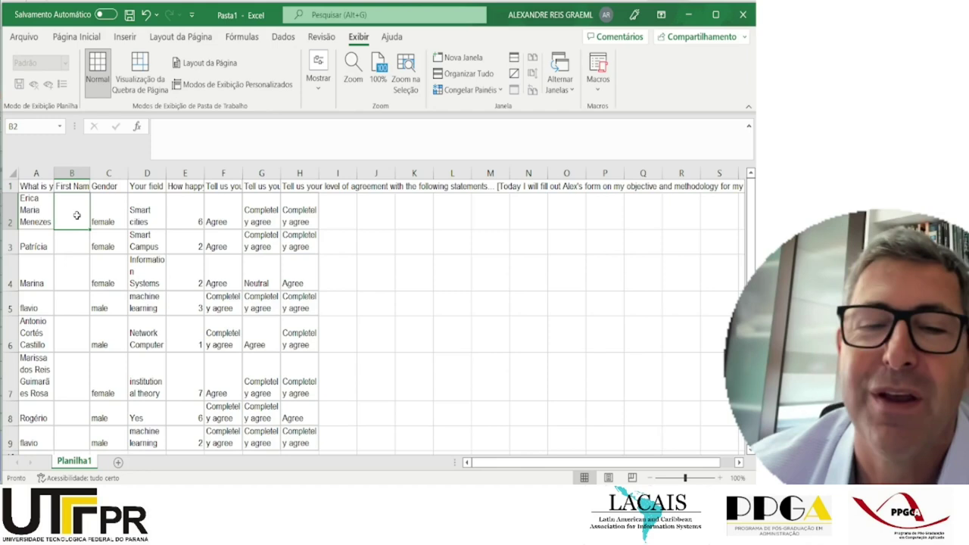
# In B2, extract the first name from A2 with the formula =ESQUERDA(A2;LOCALIZAR(" ";A2)-1).
pyautogui.moveTo(750, 274); pyautogui.dragTo(753, 254)
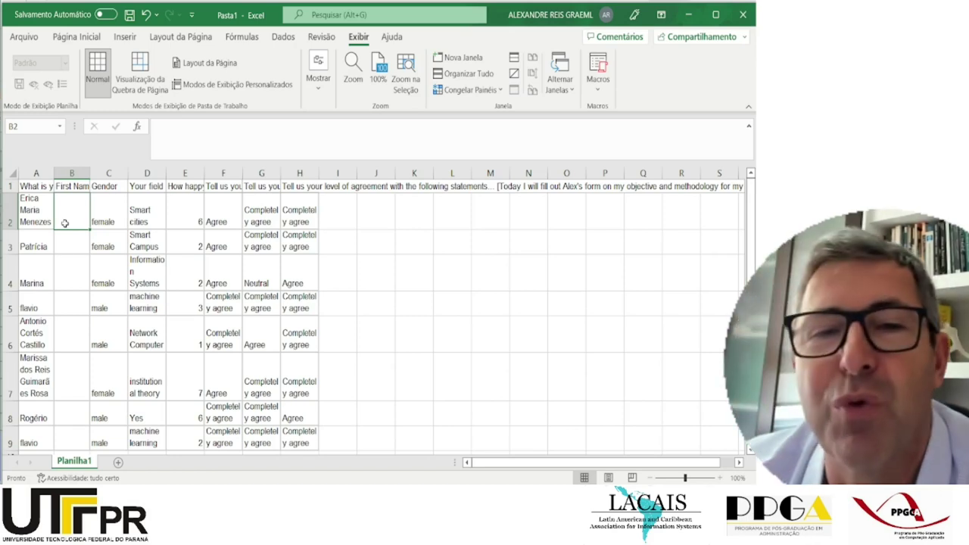
pyautogui.write('=')
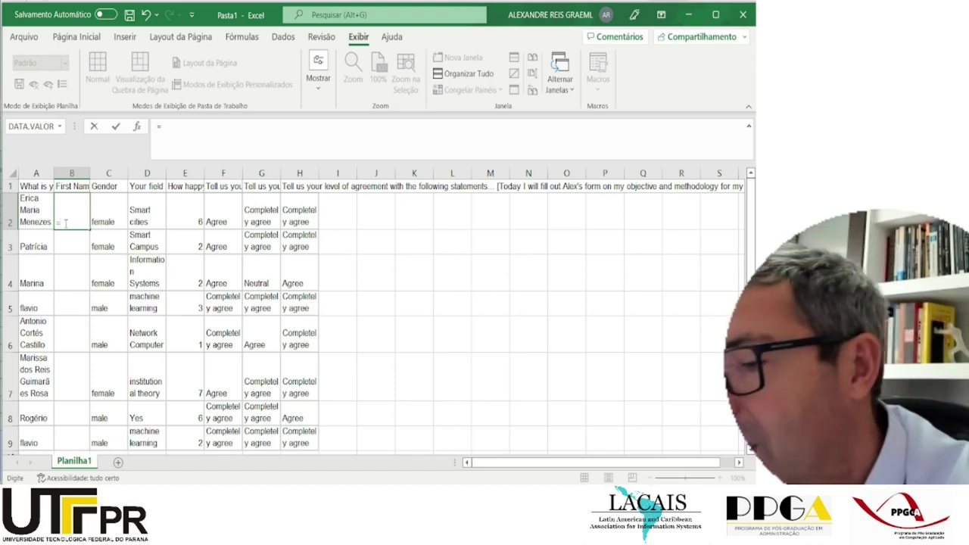
pyautogui.write('Esquerda')
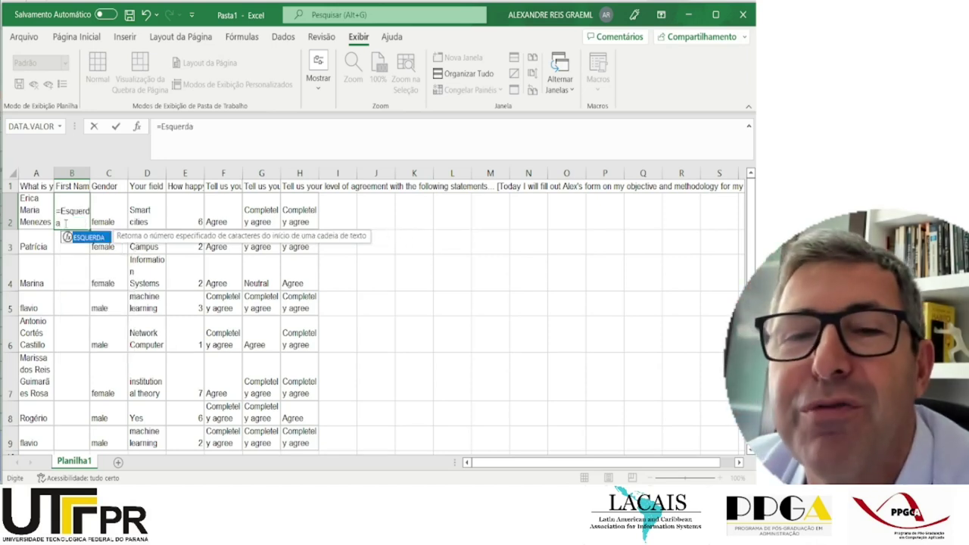
pyautogui.write('(')
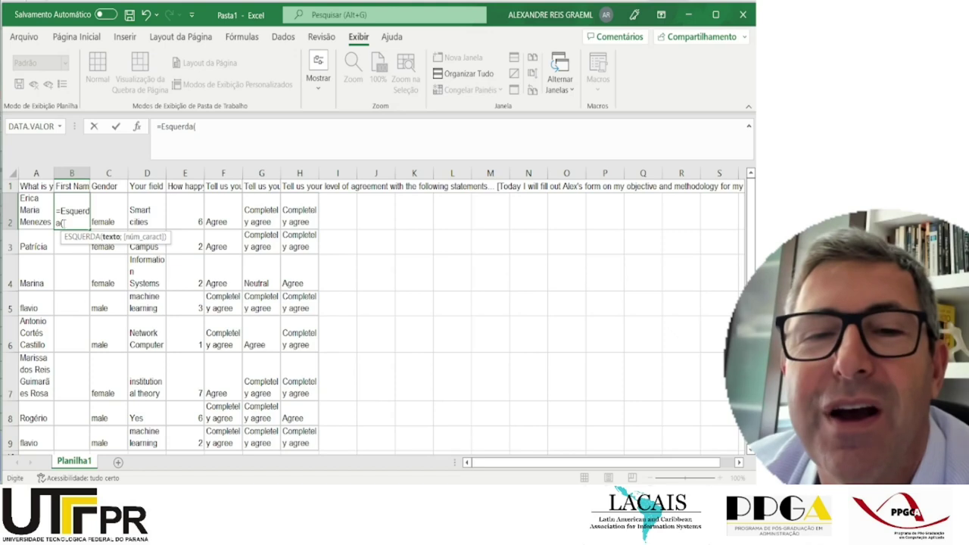
pyautogui.click(34, 211)
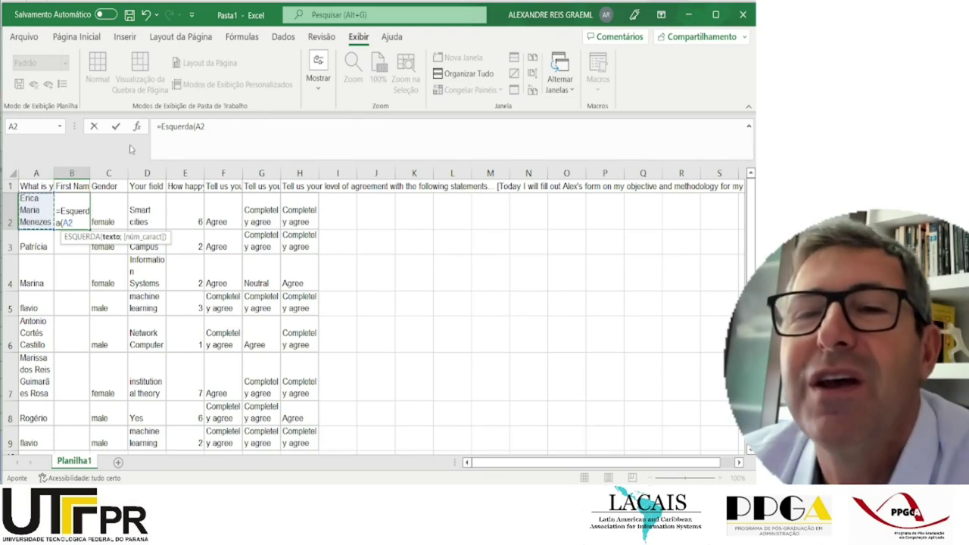
pyautogui.click(204, 128)
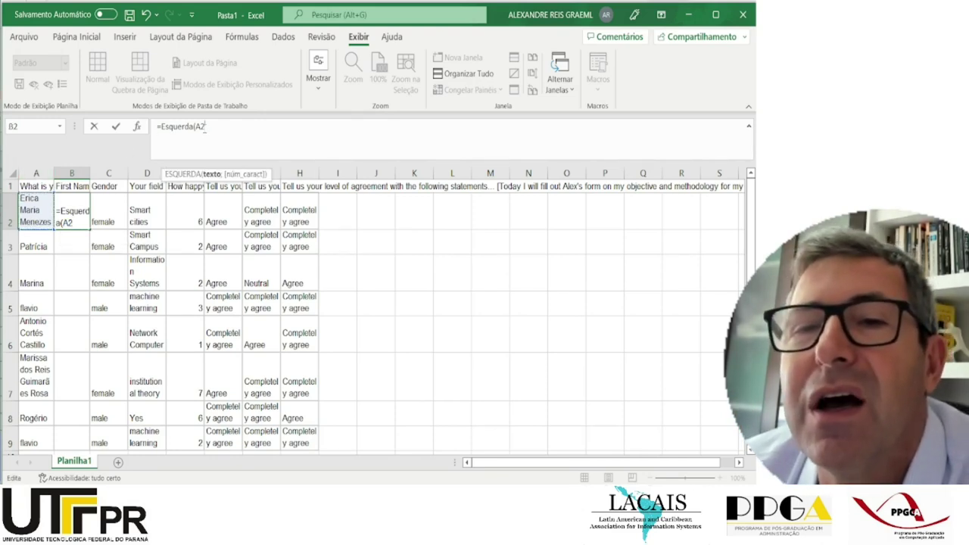
pyautogui.write(';')
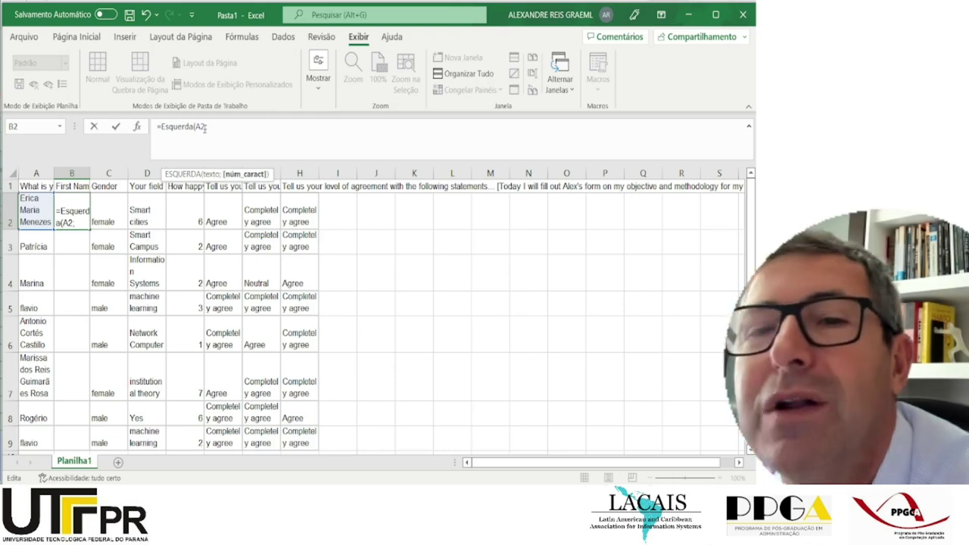
pyautogui.write('loca')
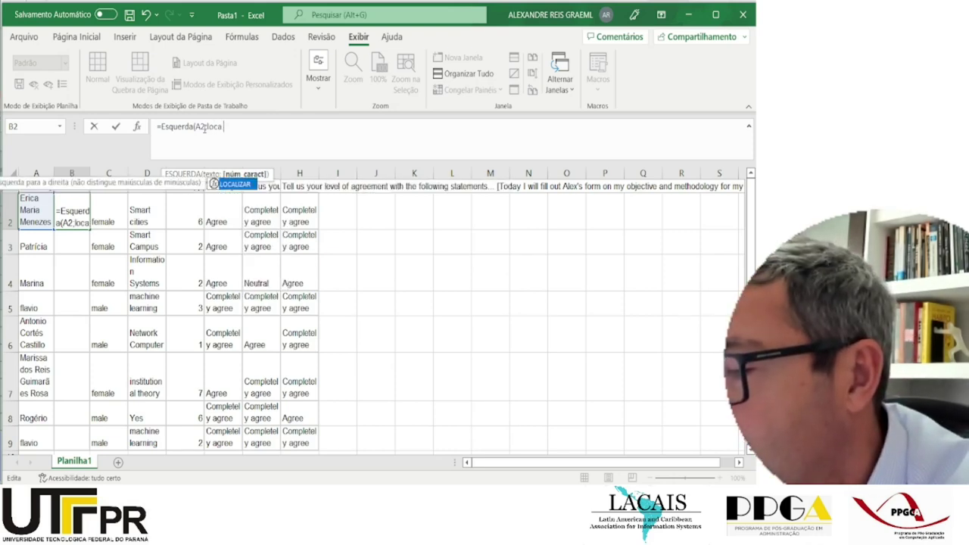
pyautogui.write('lizar')
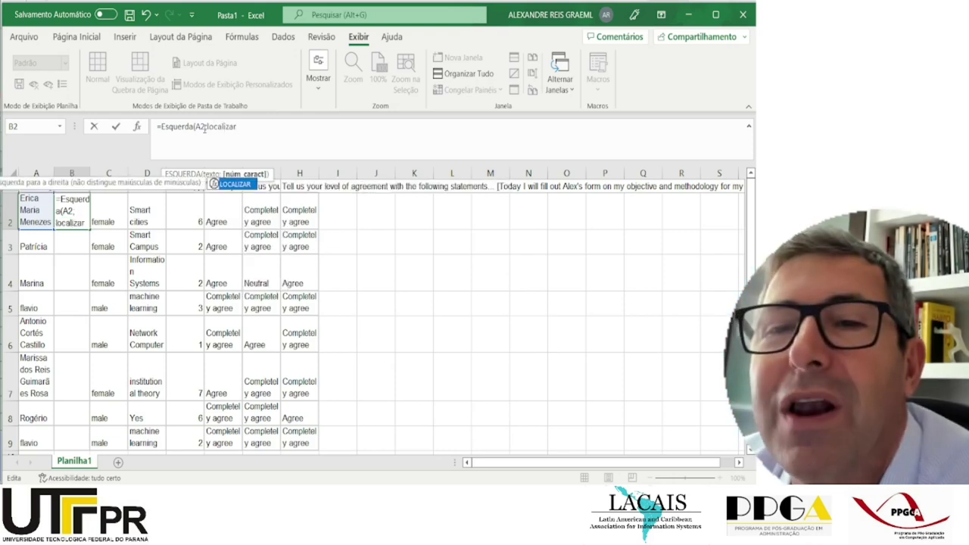
pyautogui.write('(')
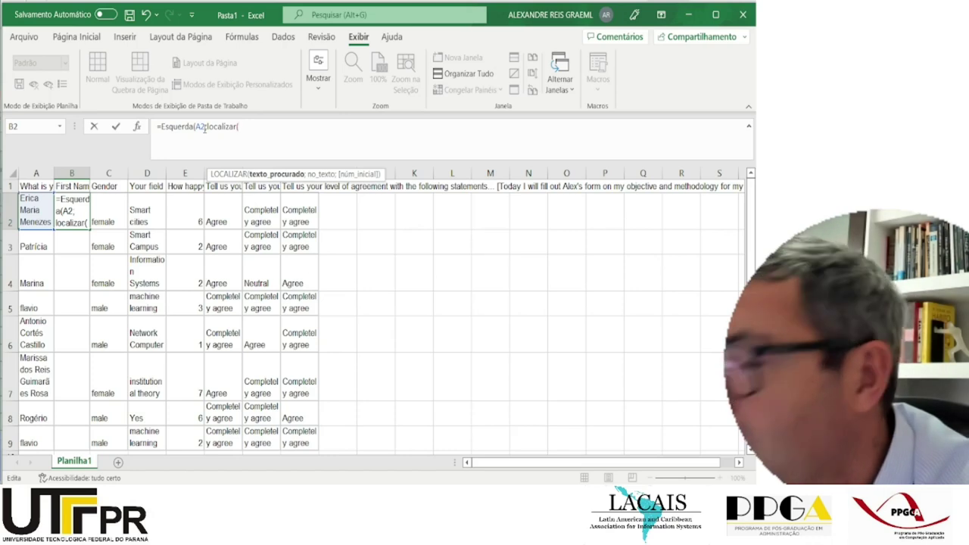
pyautogui.write('" "')
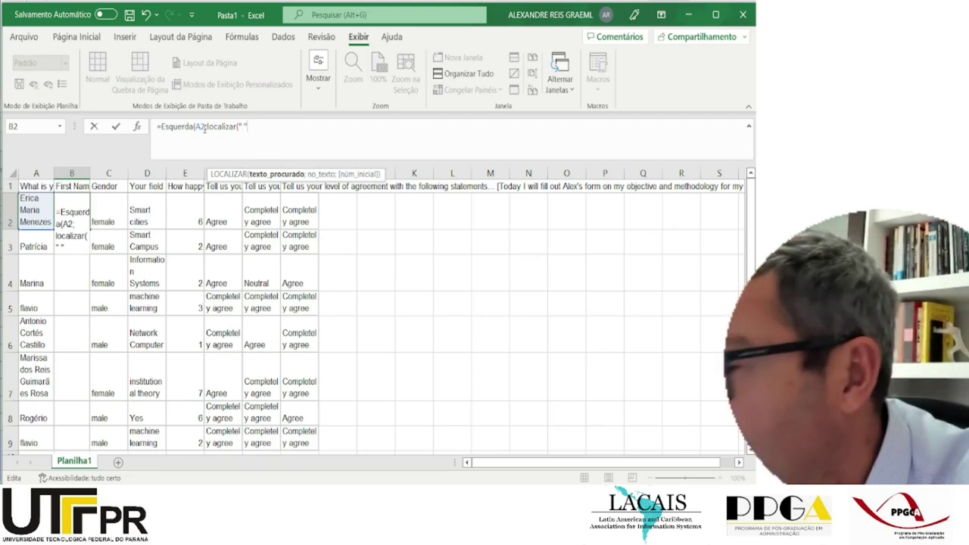
pyautogui.write(';')
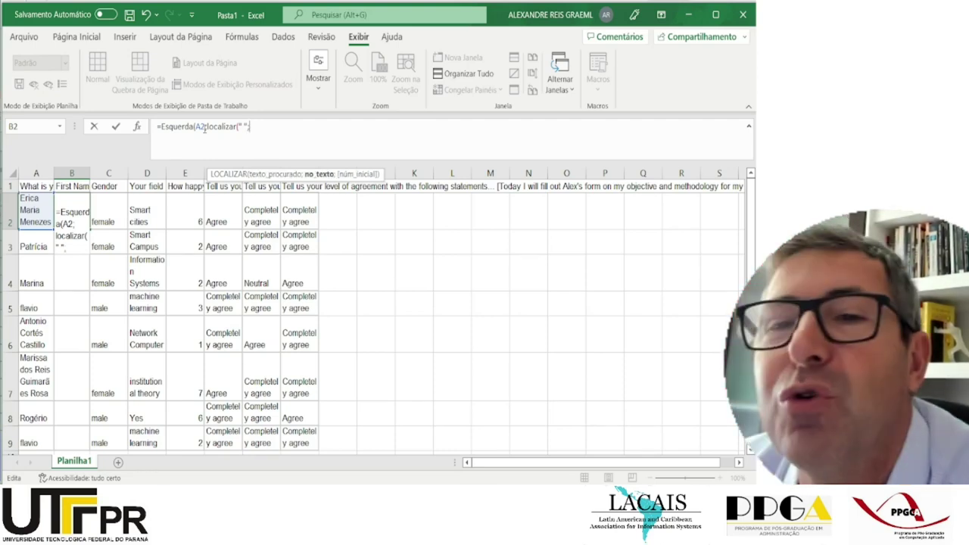
pyautogui.click(36, 210)
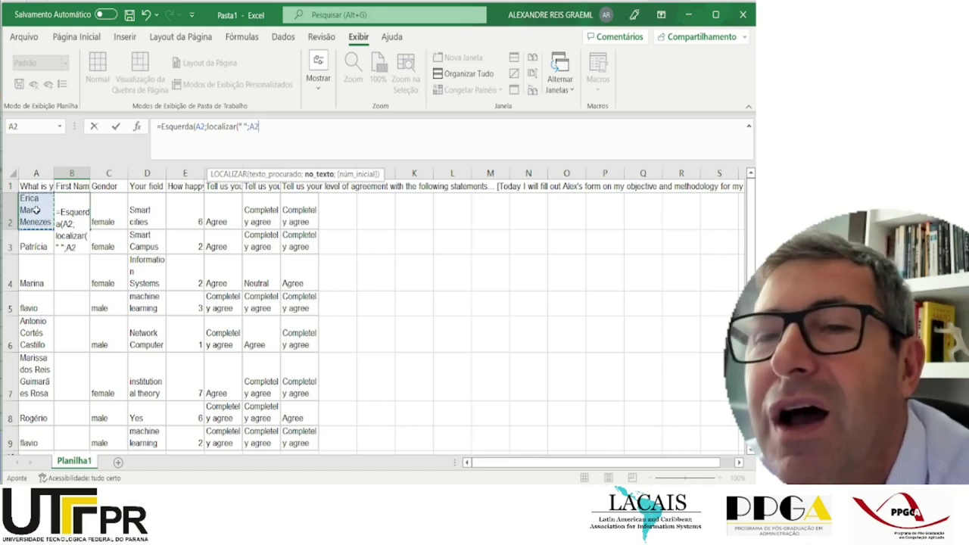
pyautogui.write(')')
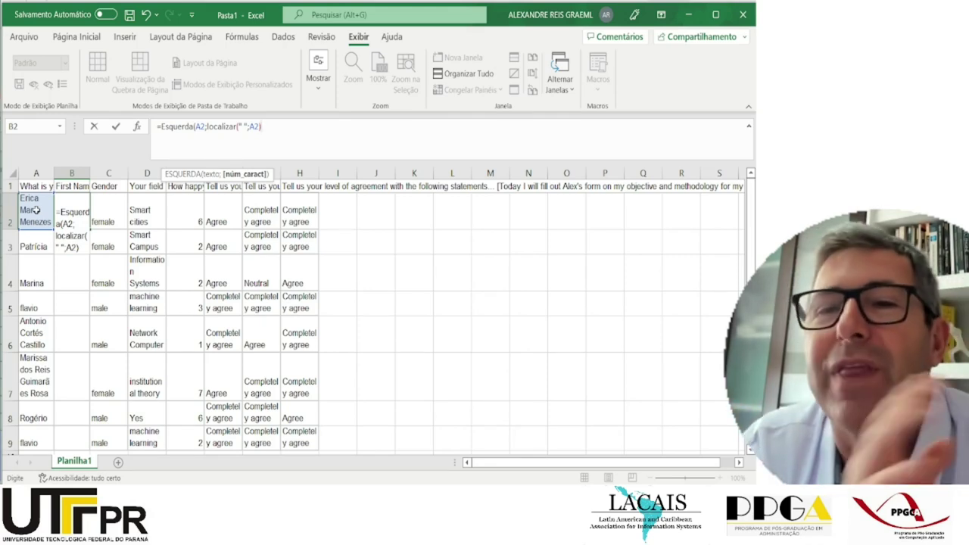
pyautogui.write('-1)')
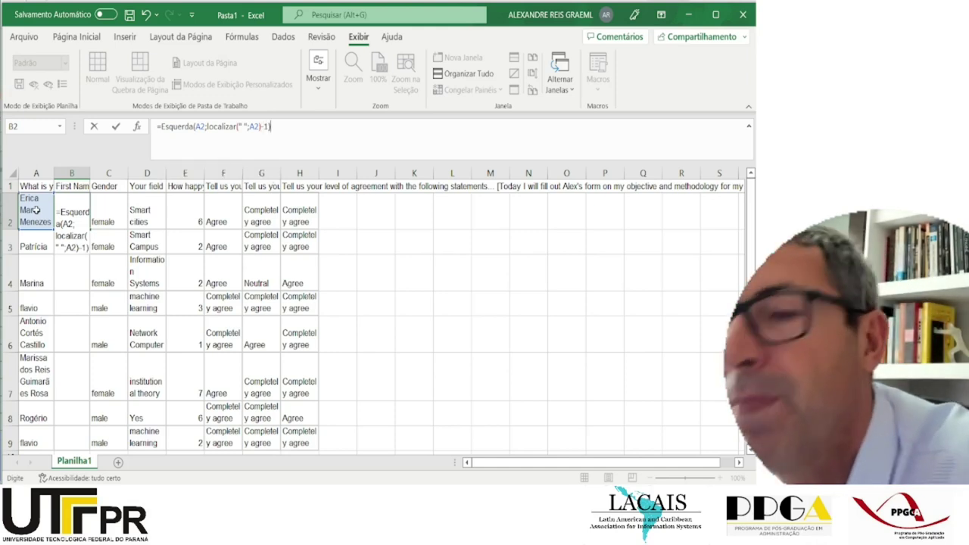
pyautogui.press('Return')
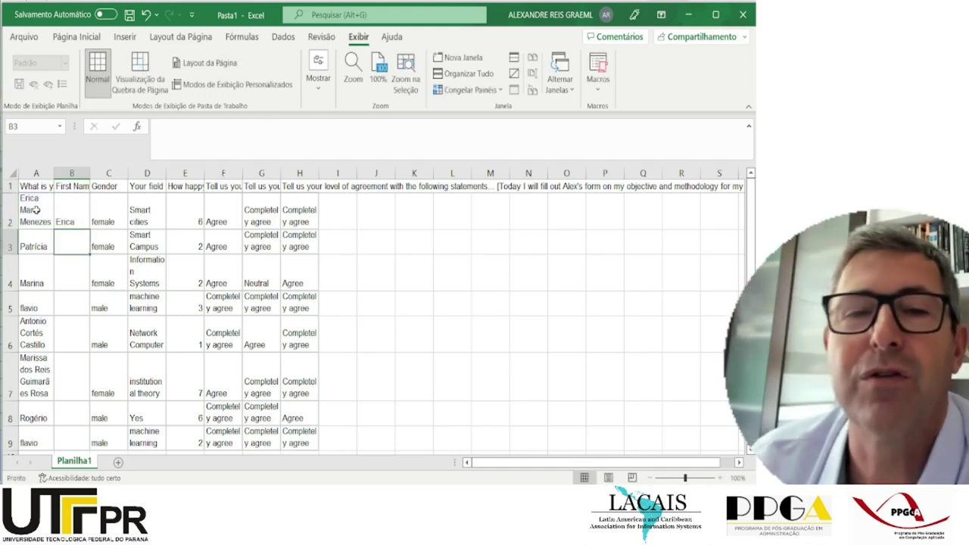
# Fill the first-name formula from B2 down the column to B9.
pyautogui.click(69, 208)
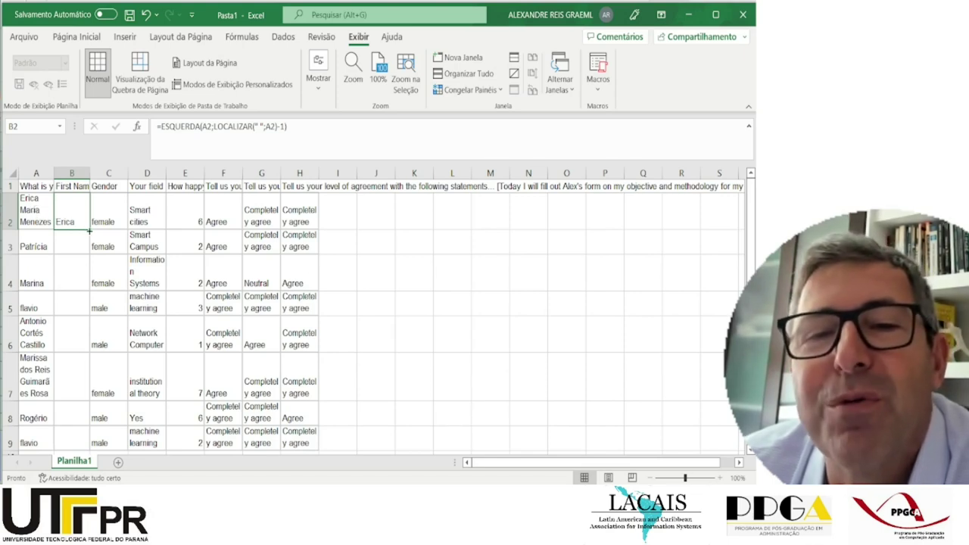
pyautogui.doubleClick(90, 228)
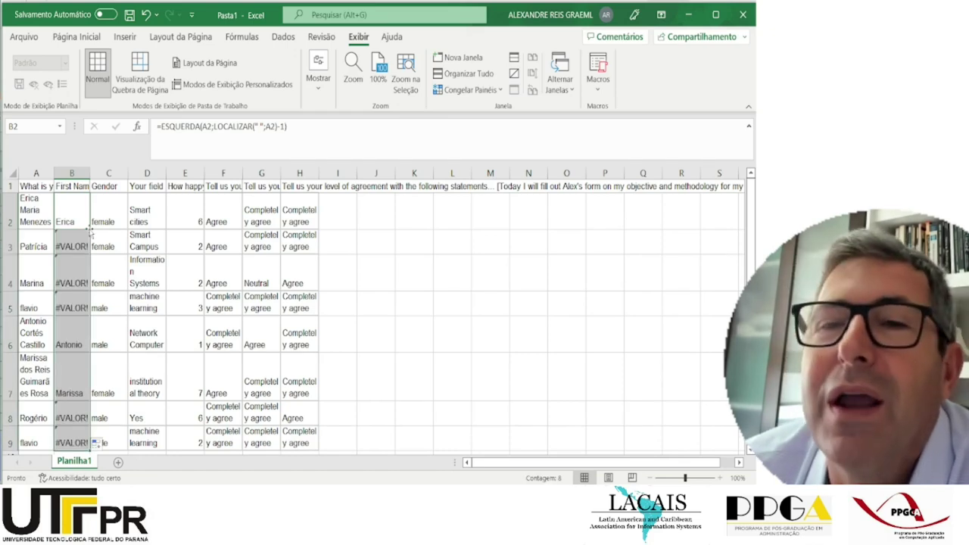
pyautogui.click(72, 222)
pyautogui.click(67, 248)
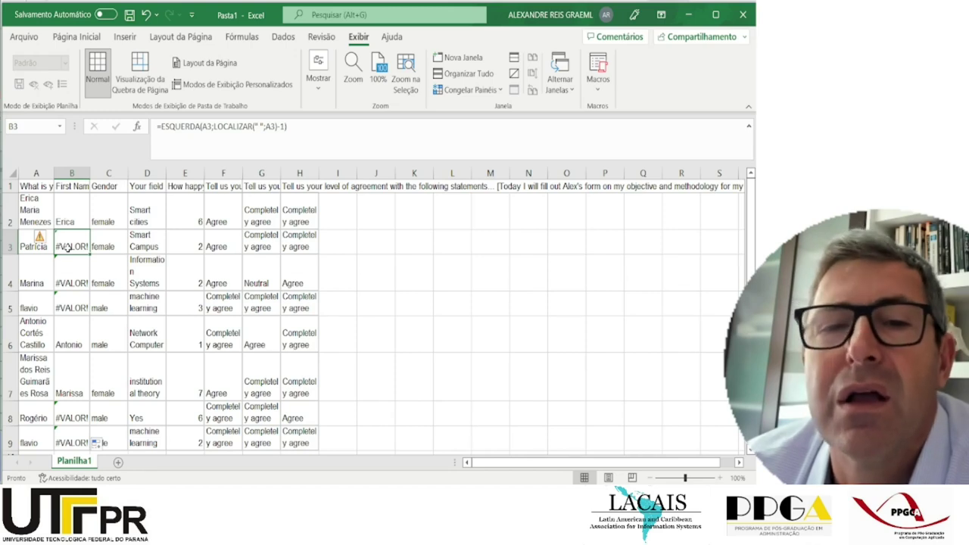
pyautogui.click(69, 218)
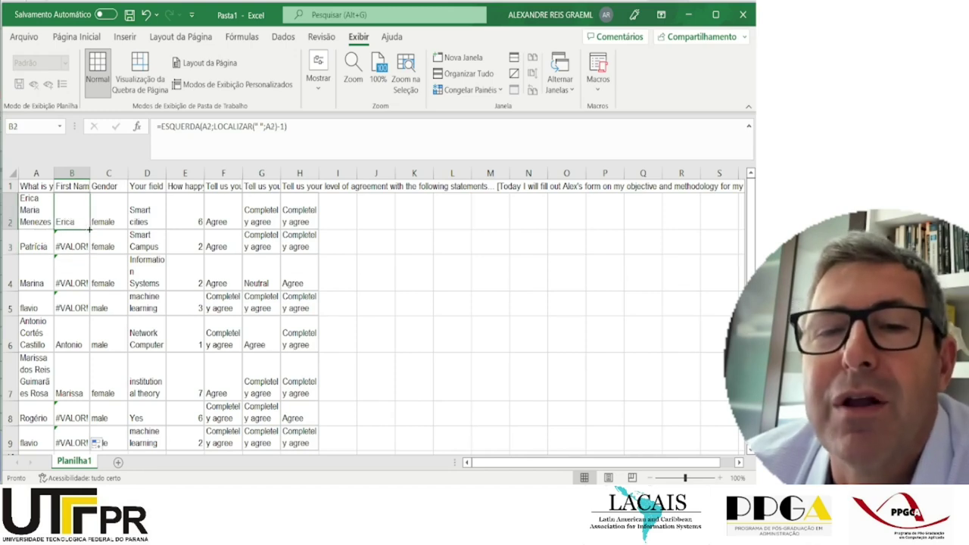
pyautogui.moveTo(90, 229); pyautogui.dragTo(86, 405)
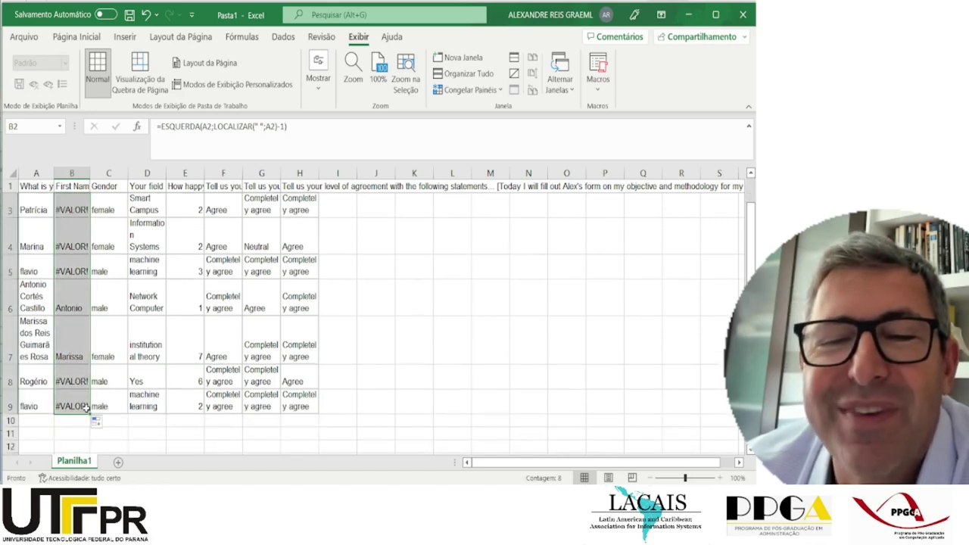
pyautogui.moveTo(750, 224); pyautogui.dragTo(752, 190)
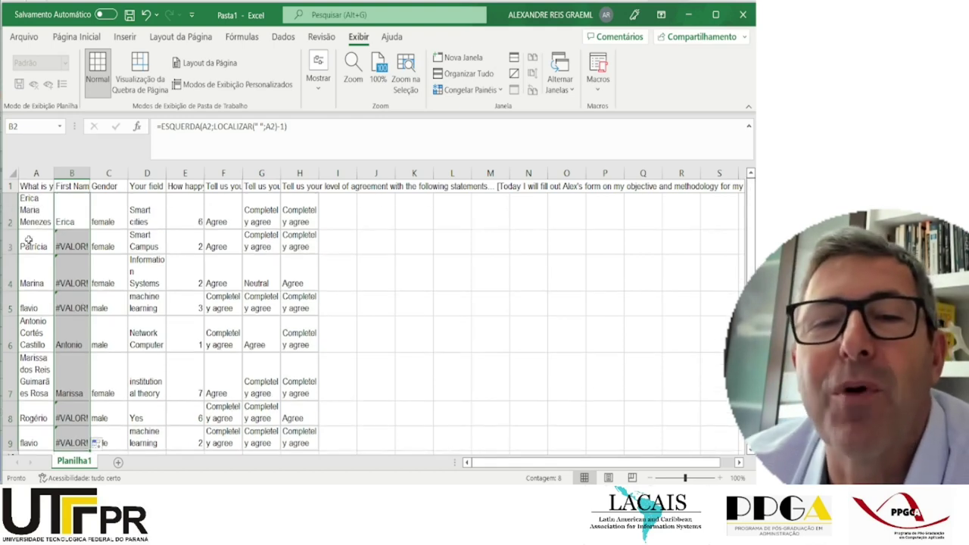
# Widen column A so the longer respondent names have room beside the first-name column.
pyautogui.click(45, 173)
pyautogui.moveTo(56, 173); pyautogui.dragTo(112, 173)
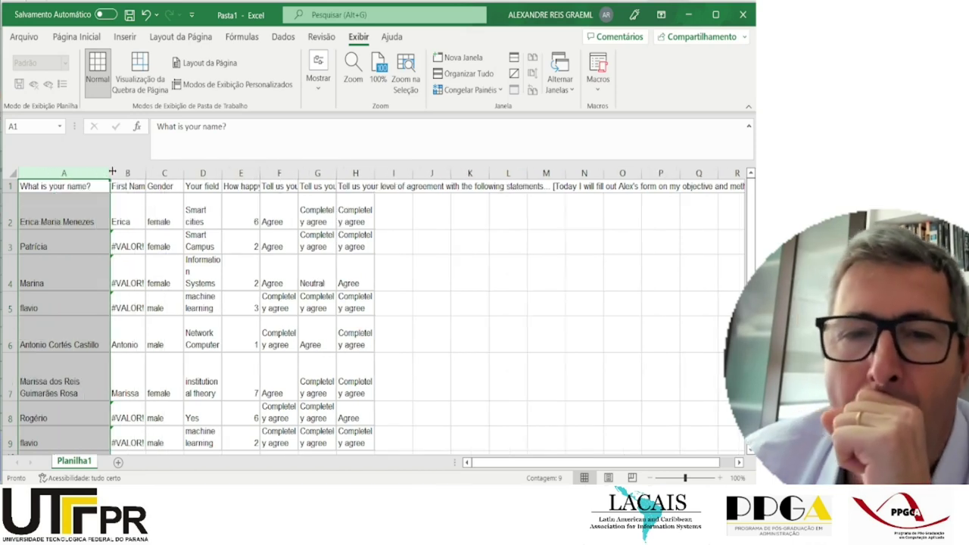
pyautogui.click(73, 249)
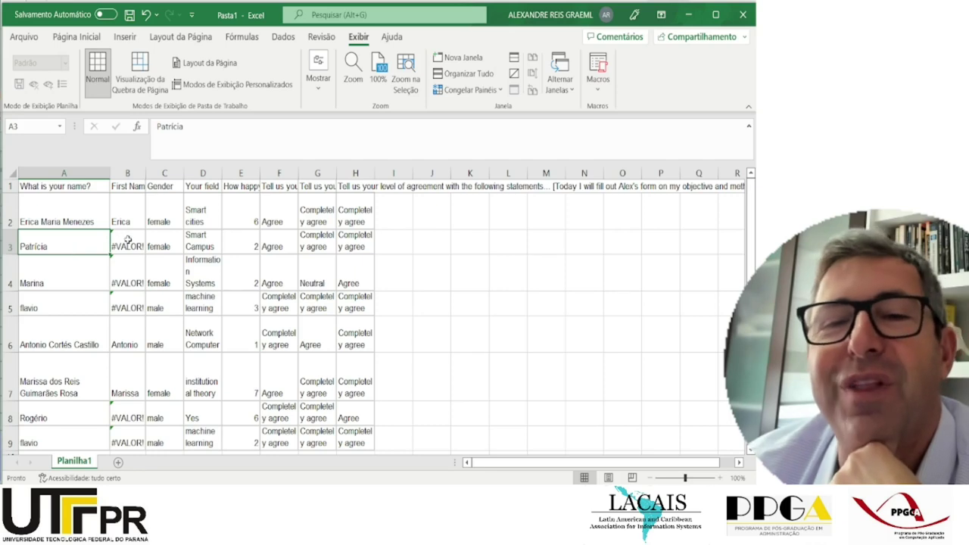
pyautogui.click(129, 241)
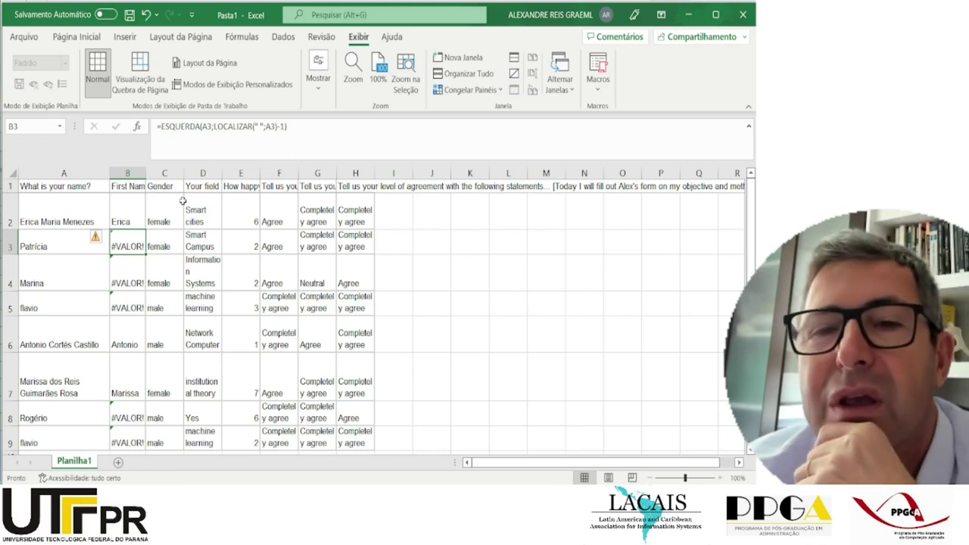
pyautogui.click(161, 126)
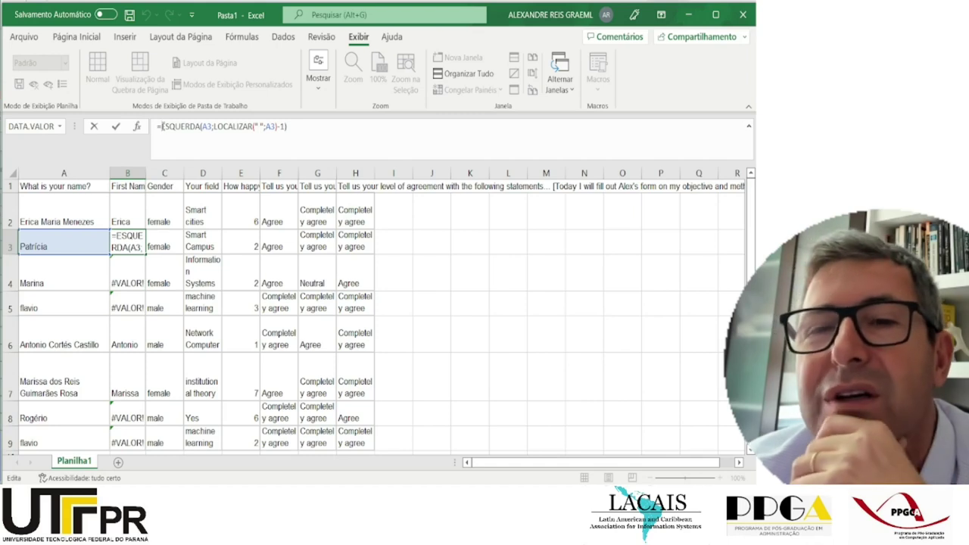
pyautogui.click(136, 218)
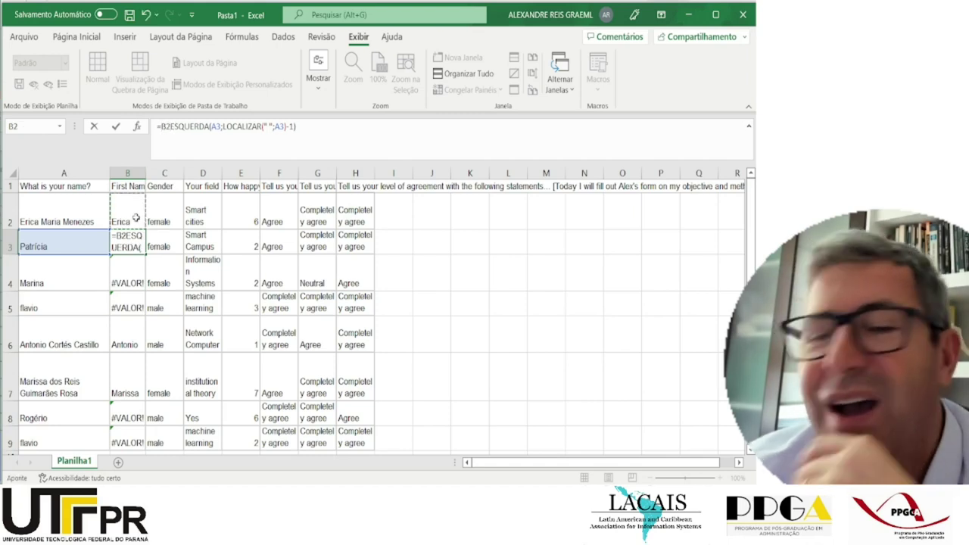
pyautogui.press('Escape')
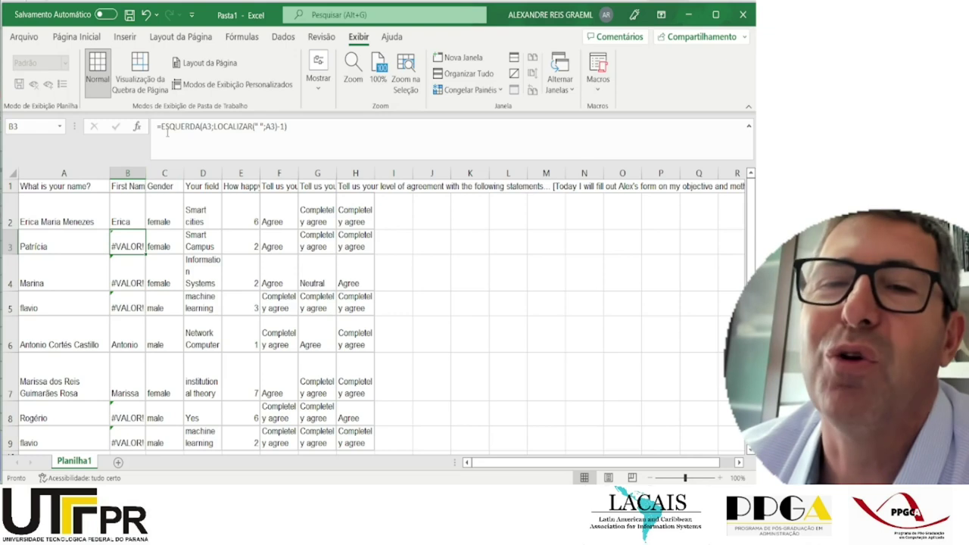
pyautogui.click(161, 127)
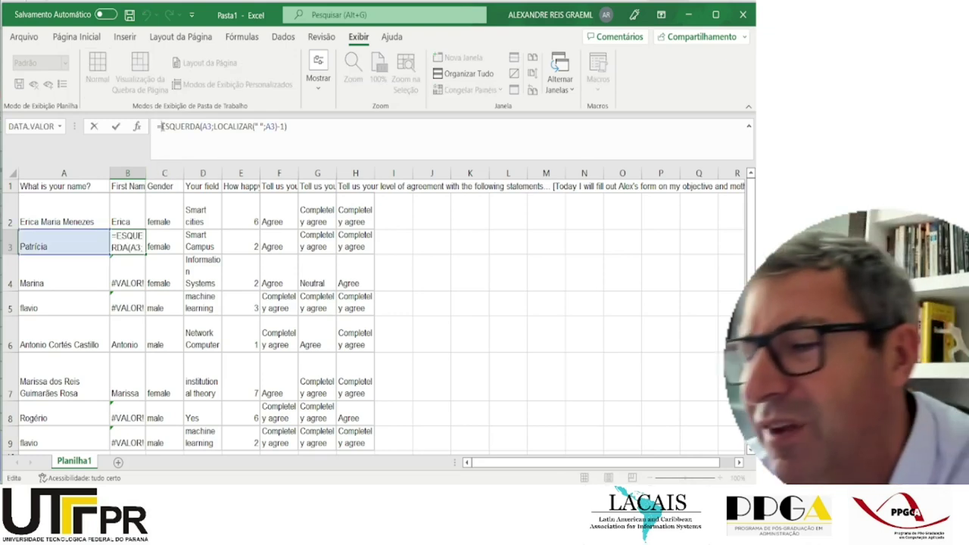
pyautogui.press('Escape')
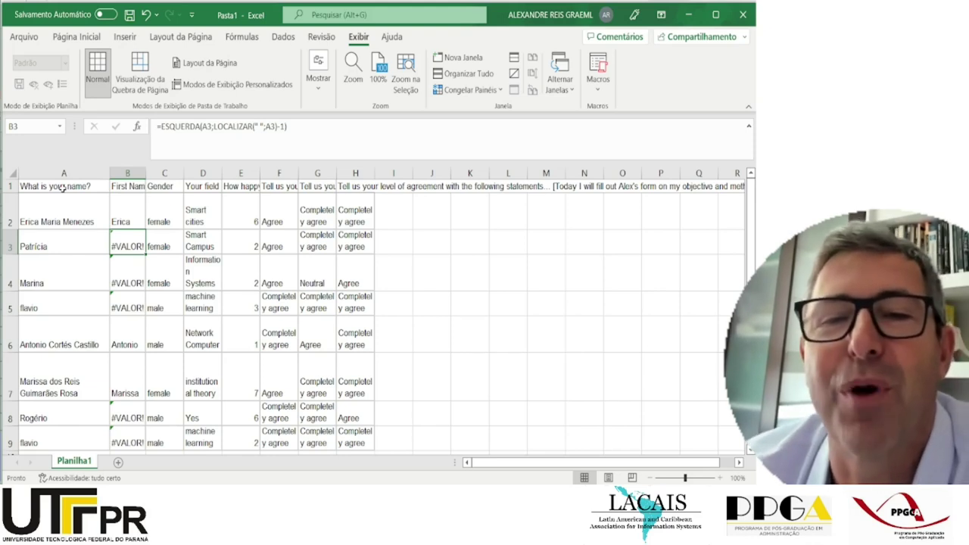
pyautogui.moveTo(123, 244)
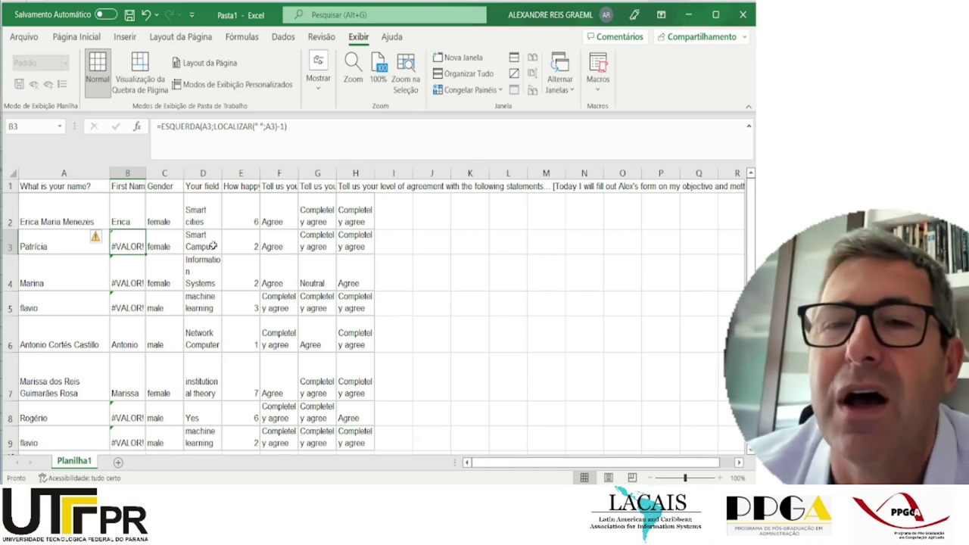
pyautogui.click(125, 221)
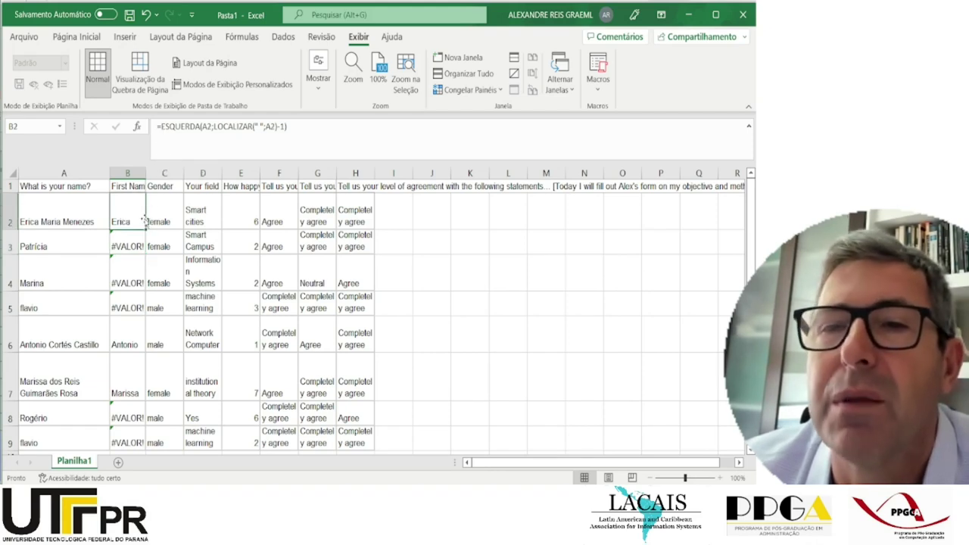
pyautogui.click(160, 127)
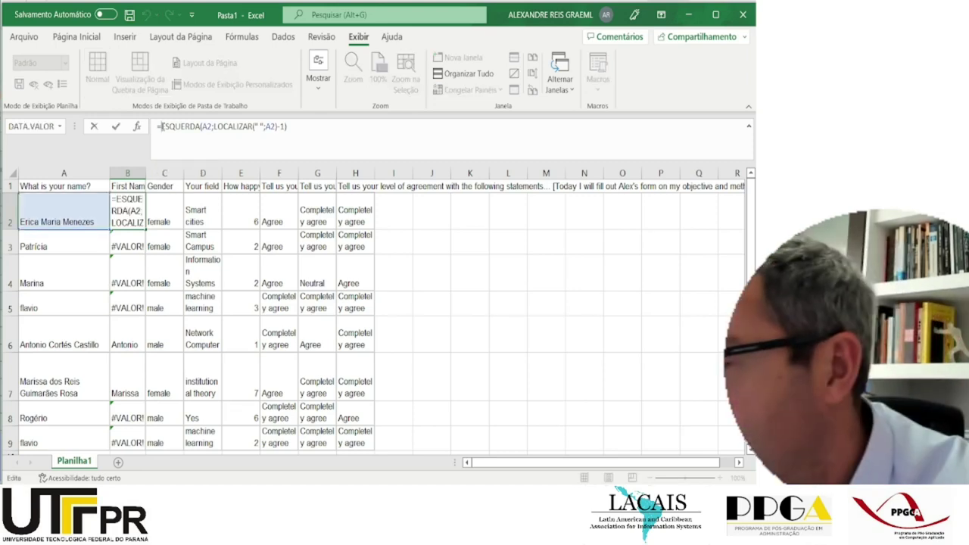
pyautogui.write('I')
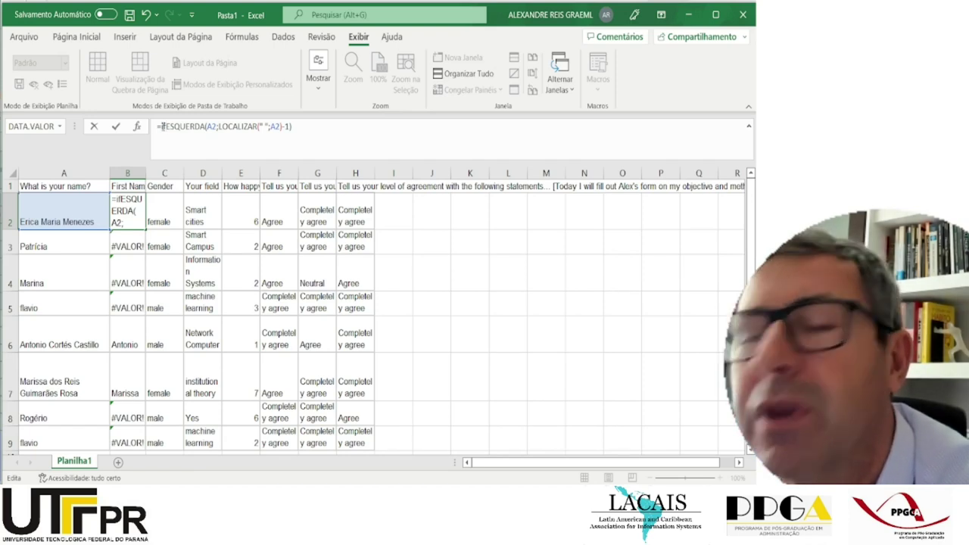
pyautogui.press('BackSpace')
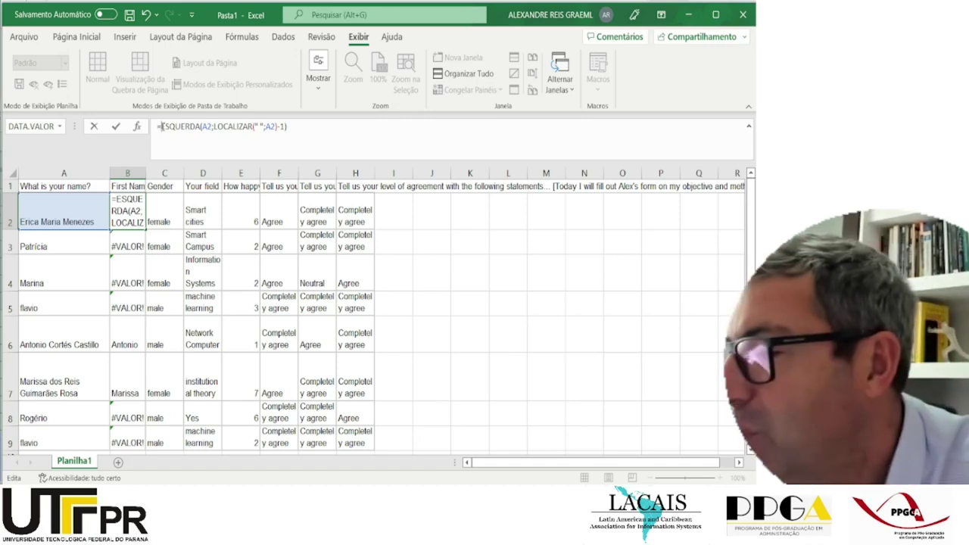
pyautogui.press('Return')
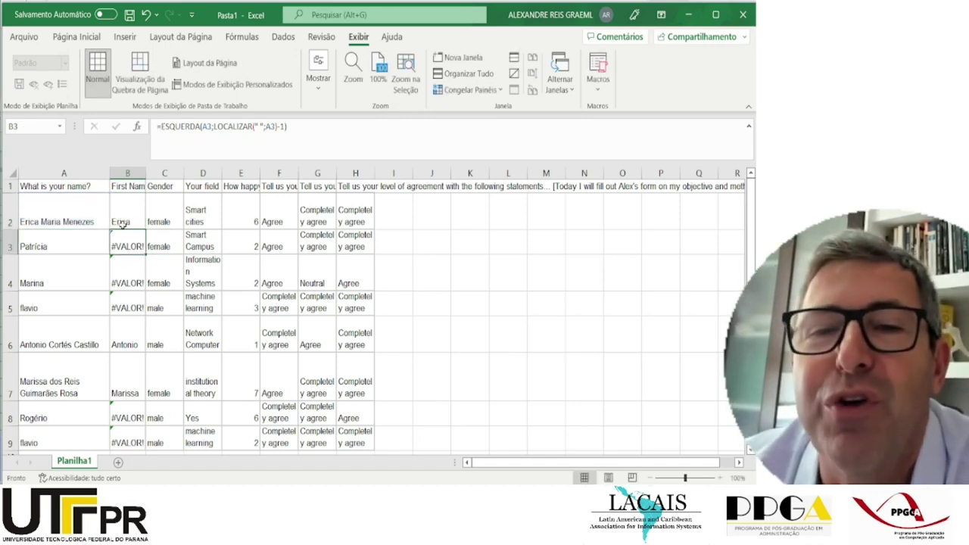
# Replace the failing first-name formulas in B3, B4 and B5 with the respondents' capitalized first names.
pyautogui.click(125, 248)
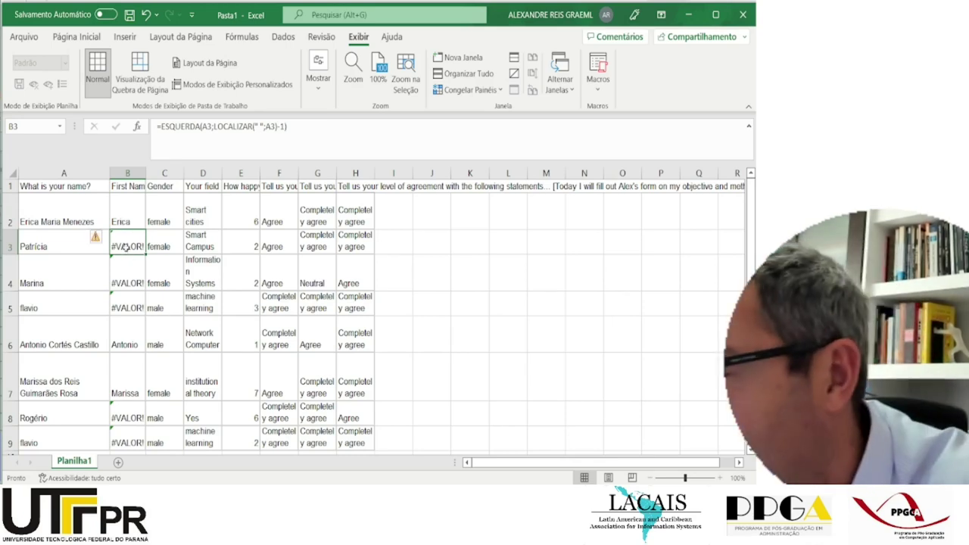
pyautogui.write('Patrícia')
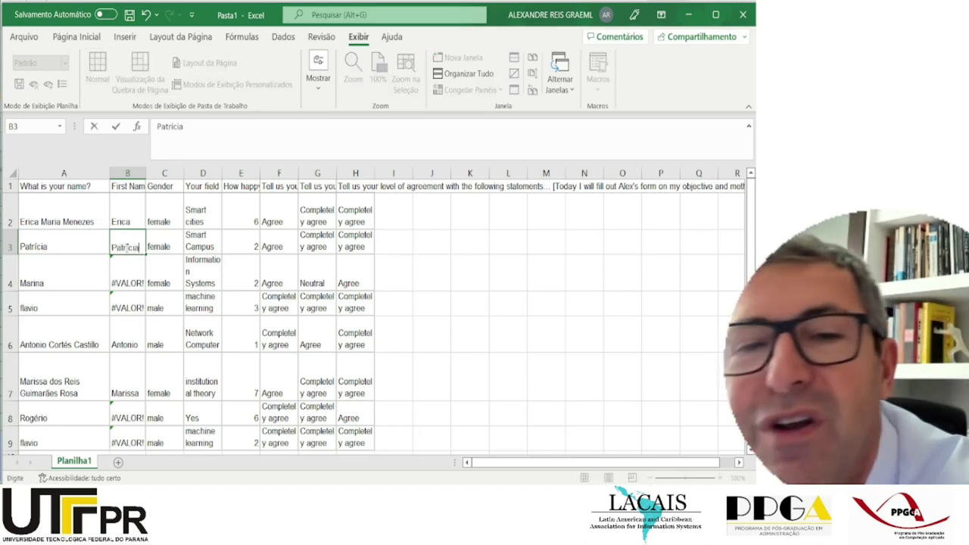
pyautogui.press('Return')
pyautogui.write('Marina')
pyautogui.press('Return')
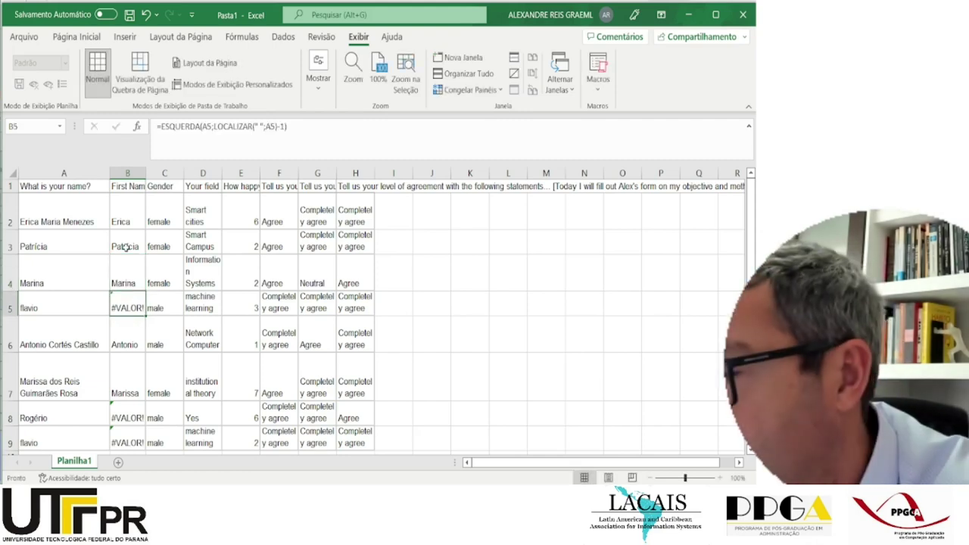
pyautogui.write('Flavio')
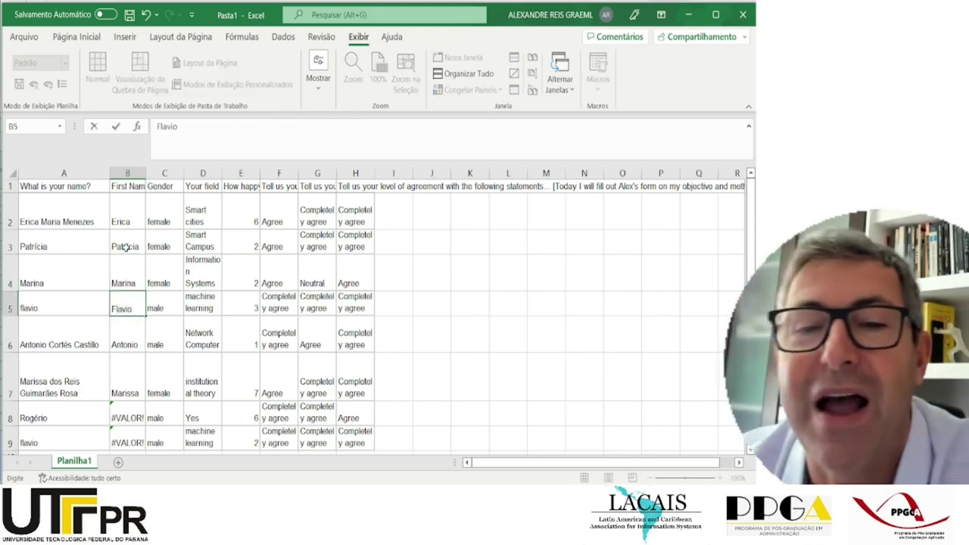
pyautogui.click(42, 305)
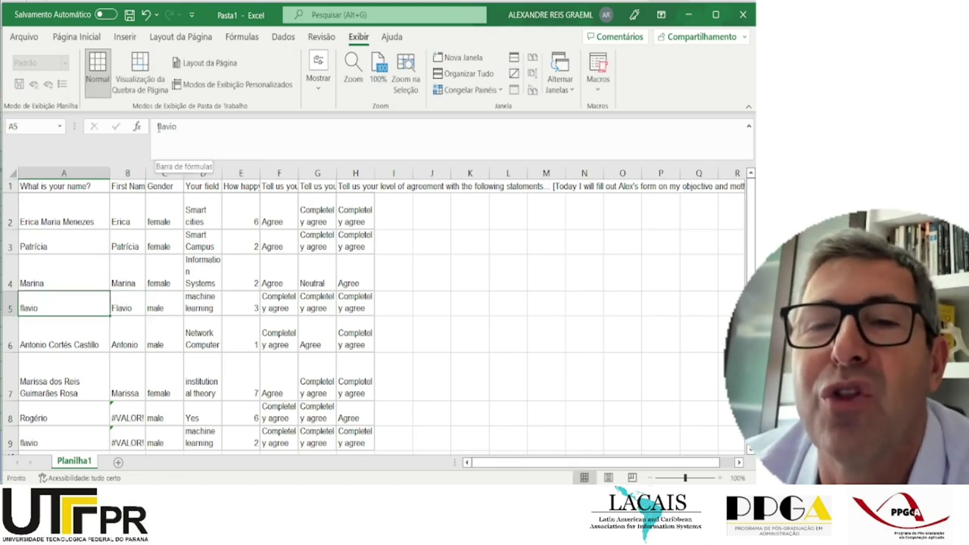
# Overwrite the failing first-name formula in B8 with that respondent's first name.
pyautogui.click(128, 333)
pyautogui.rightClick(125, 344)
pyautogui.press('Escape')
pyautogui.click(129, 425)
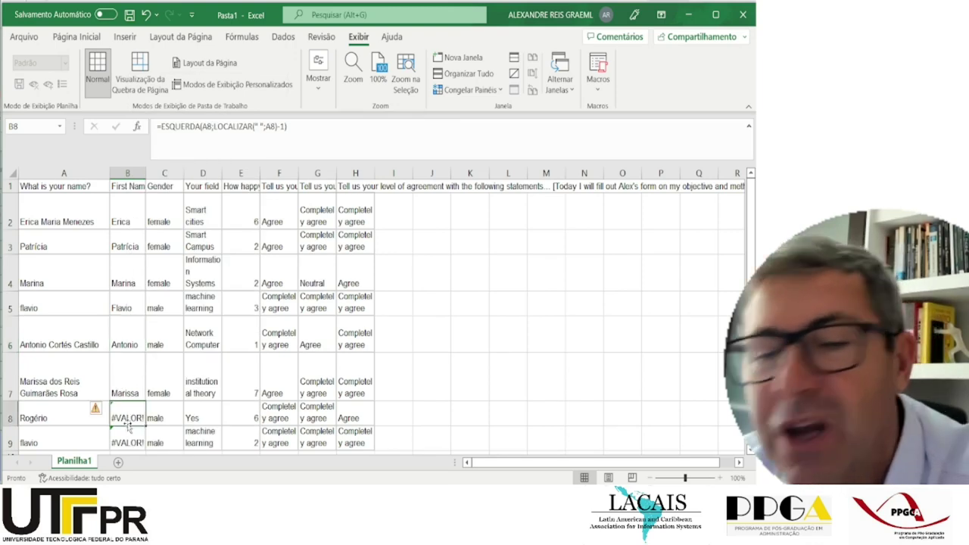
pyautogui.write('Rogério')
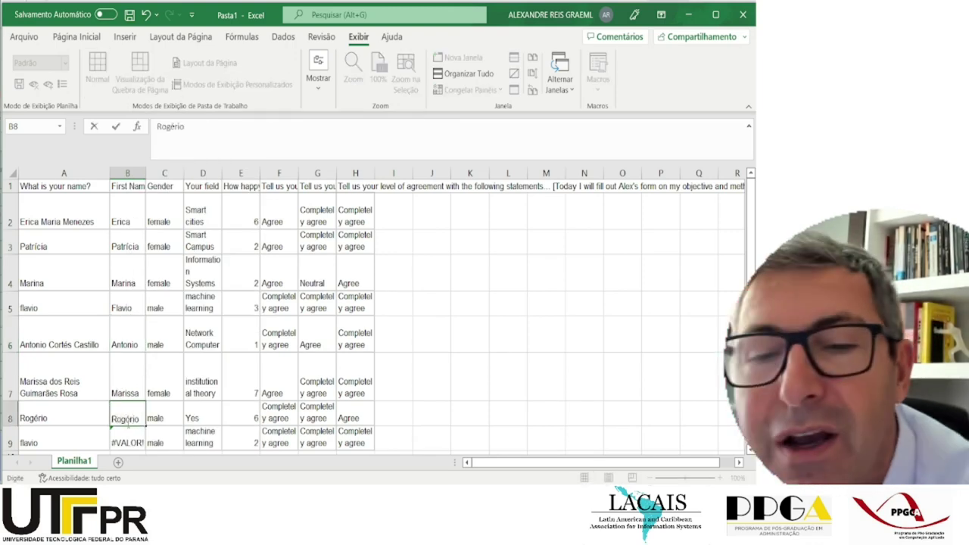
pyautogui.press('Return')
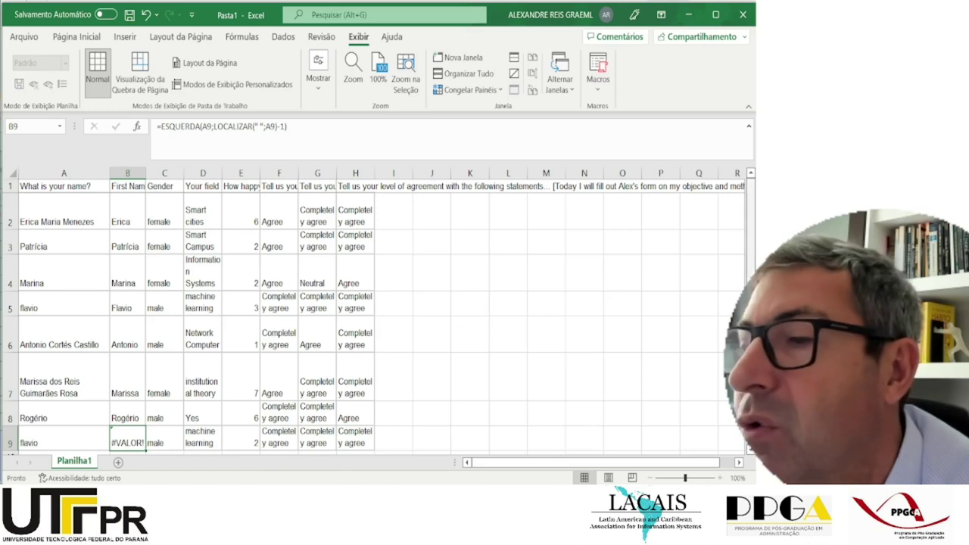
# Delete row 9, the last response, from the sheet.
pyautogui.scroll(-1, 726, 348)
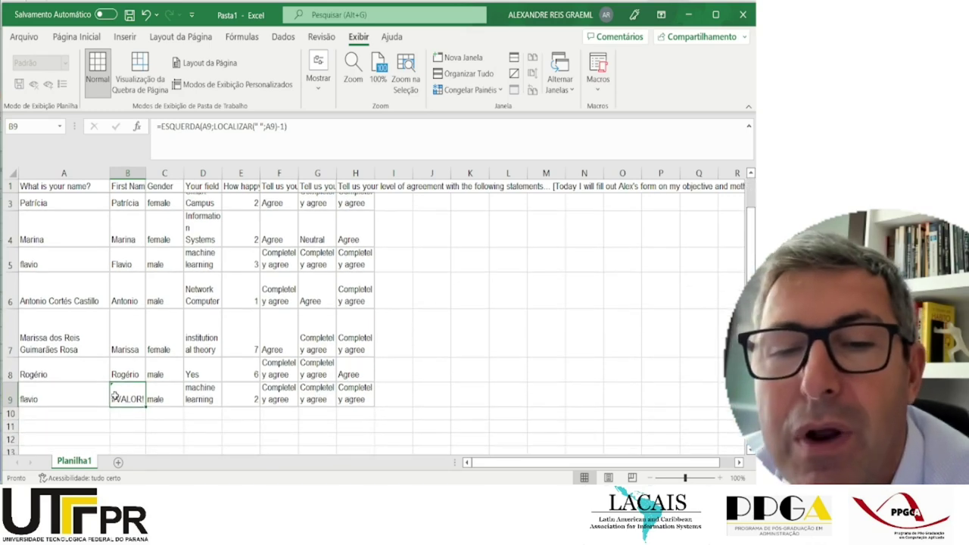
pyautogui.click(4, 394)
pyautogui.rightClick(9, 396)
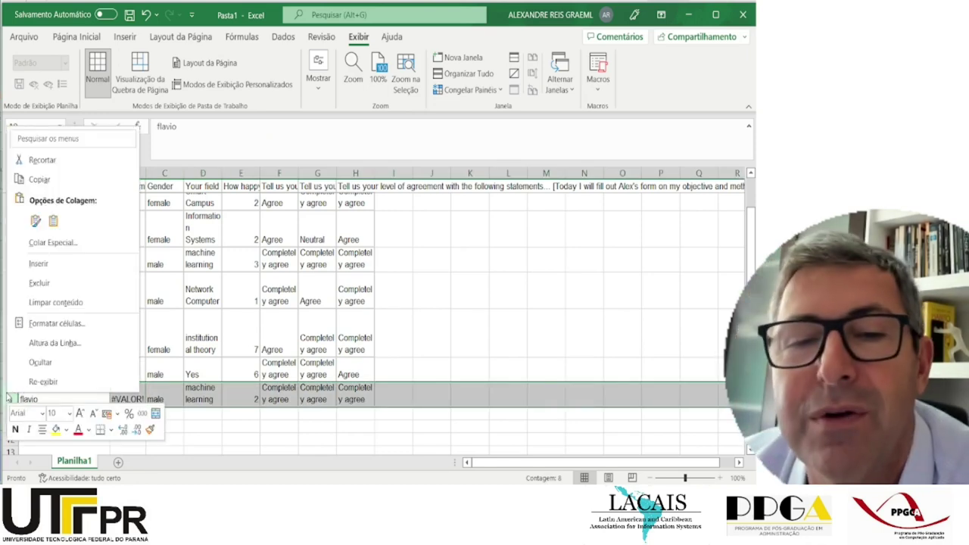
pyautogui.click(43, 285)
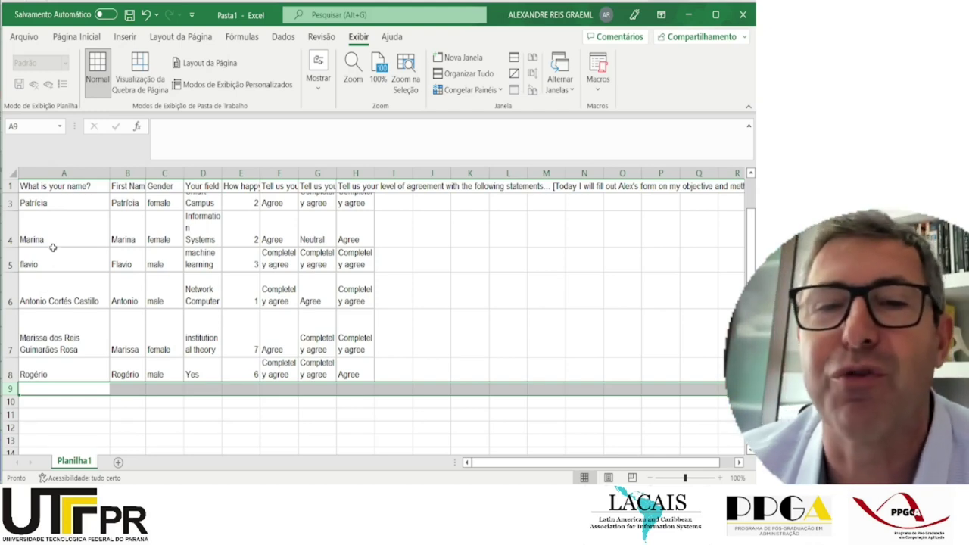
# Sort the data in columns A to H by "What is your name?" from A to Z, keeping the header row.
pyautogui.moveTo(64, 174); pyautogui.dragTo(127, 174)
pyautogui.moveTo(246, 158); pyautogui.dragTo(371, 171)
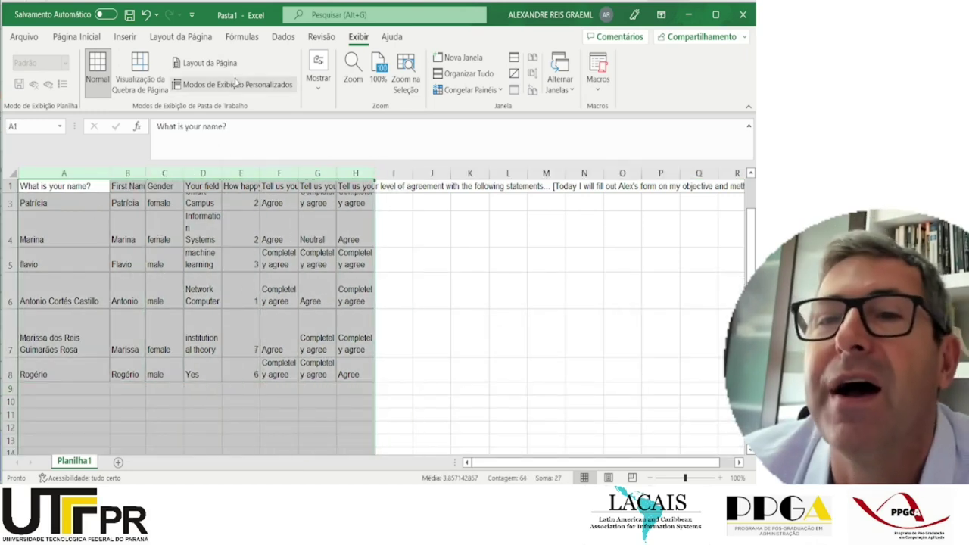
pyautogui.click(283, 36)
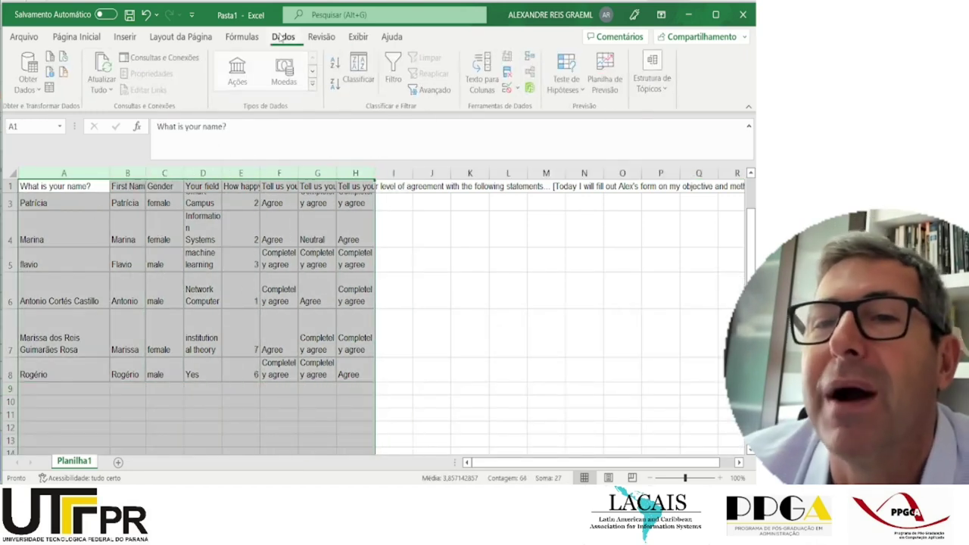
pyautogui.click(361, 76)
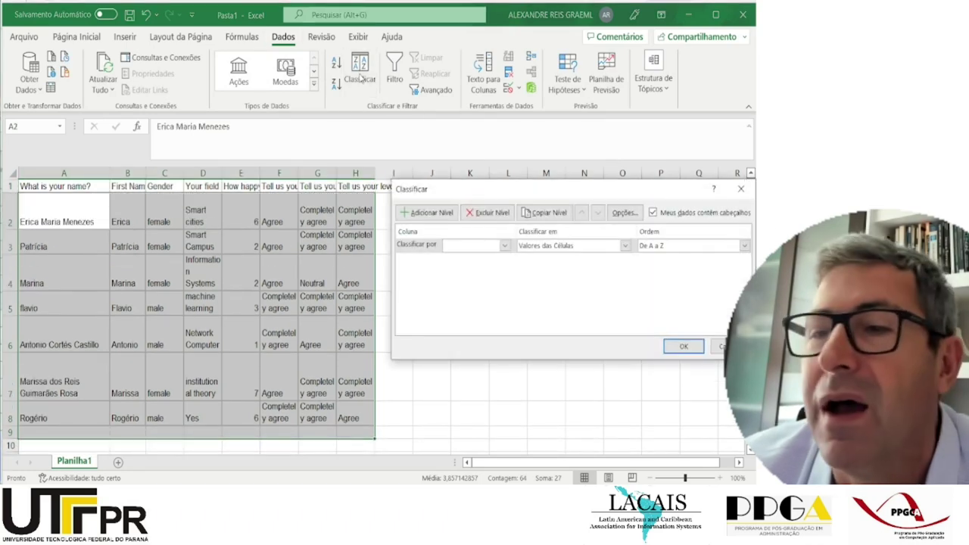
pyautogui.click(503, 245)
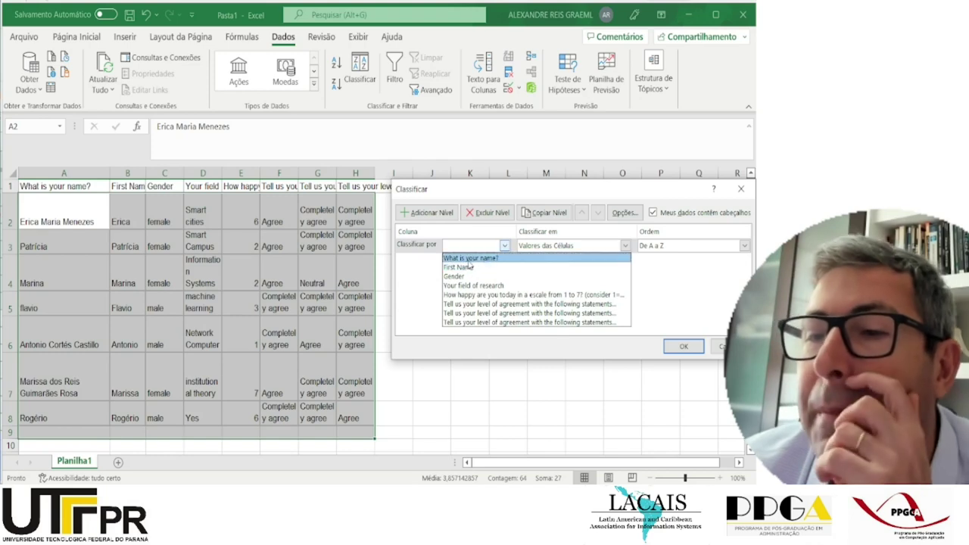
pyautogui.click(470, 259)
pyautogui.click(684, 347)
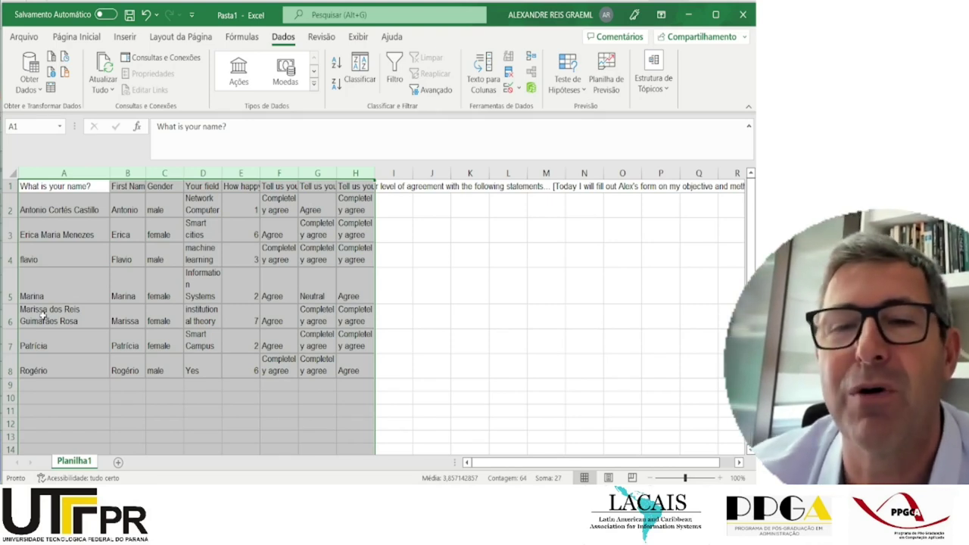
pyautogui.click(69, 384)
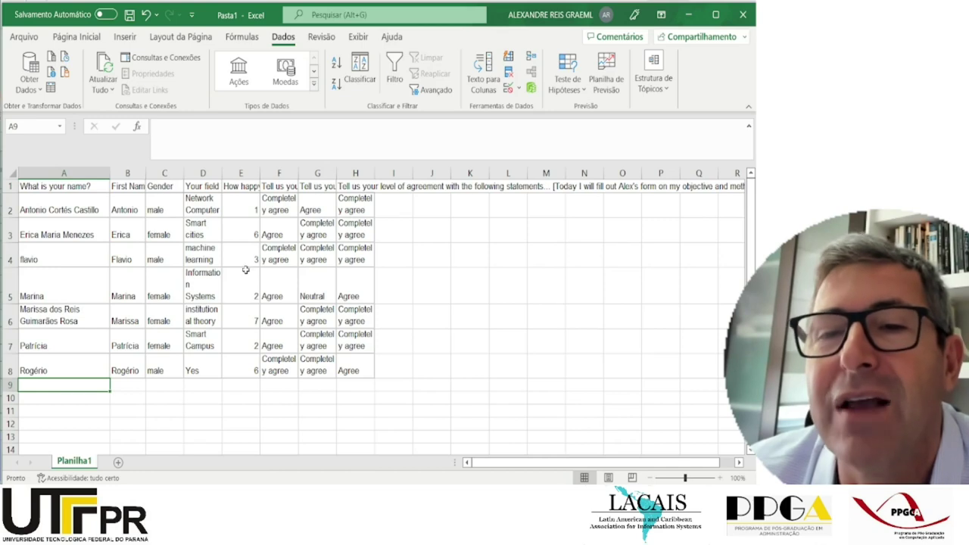
# Widen the field-of-research column D and replace the answer in D8 with "Collective Intelligence".
pyautogui.moveTo(222, 177); pyautogui.dragTo(245, 176)
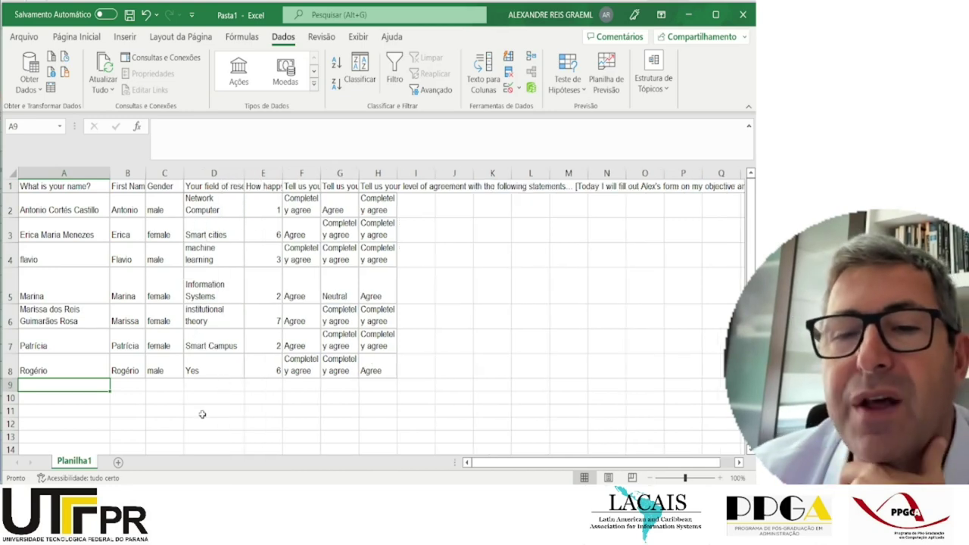
pyautogui.click(197, 370)
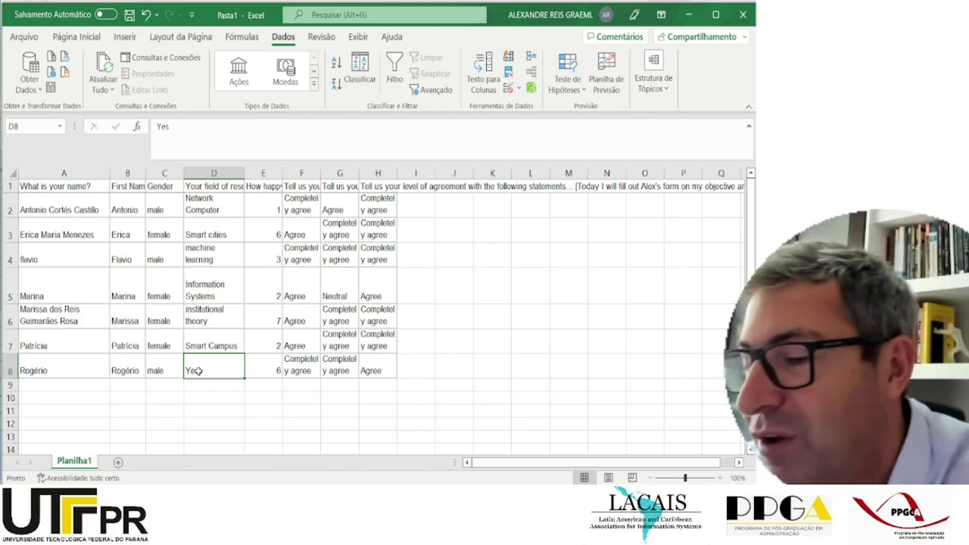
pyautogui.write('Co')
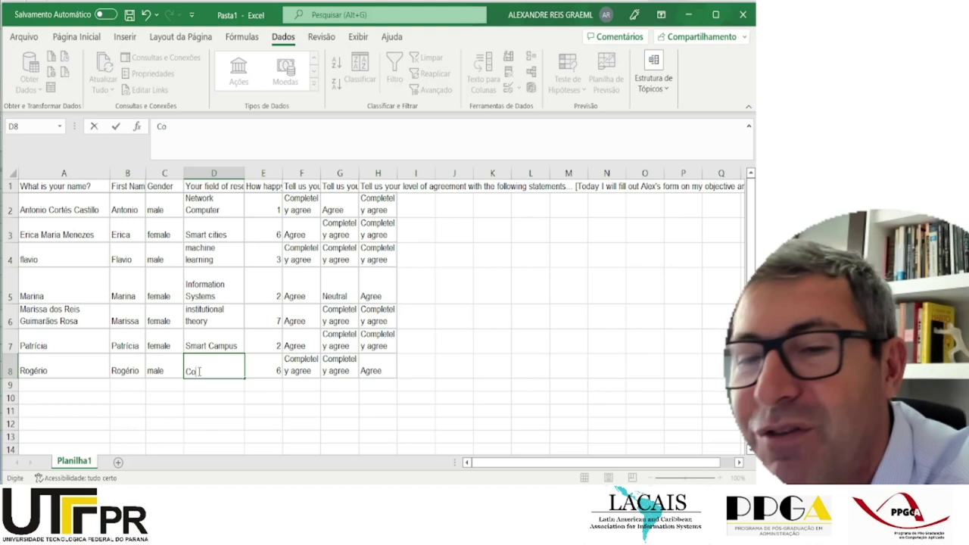
pyautogui.write('llective Intelligence')
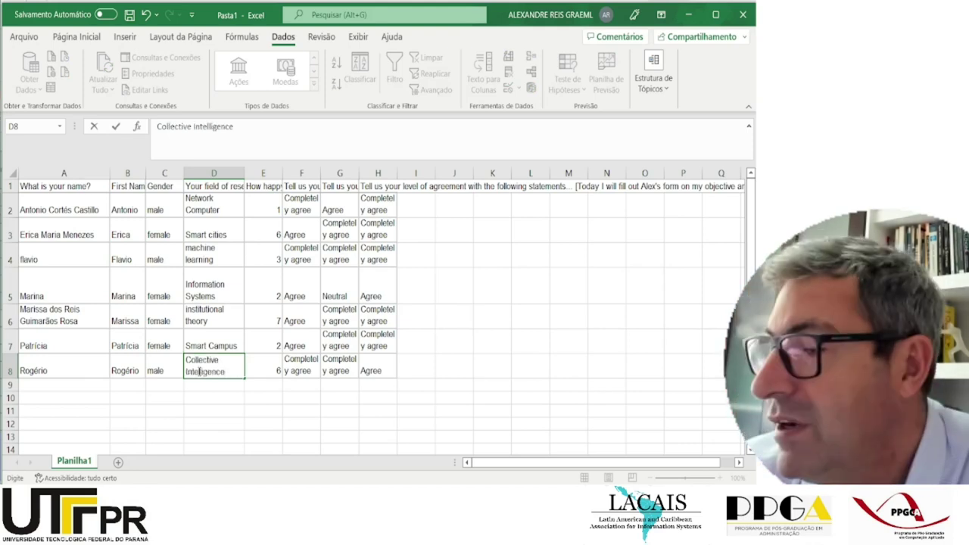
pyautogui.press('Return')
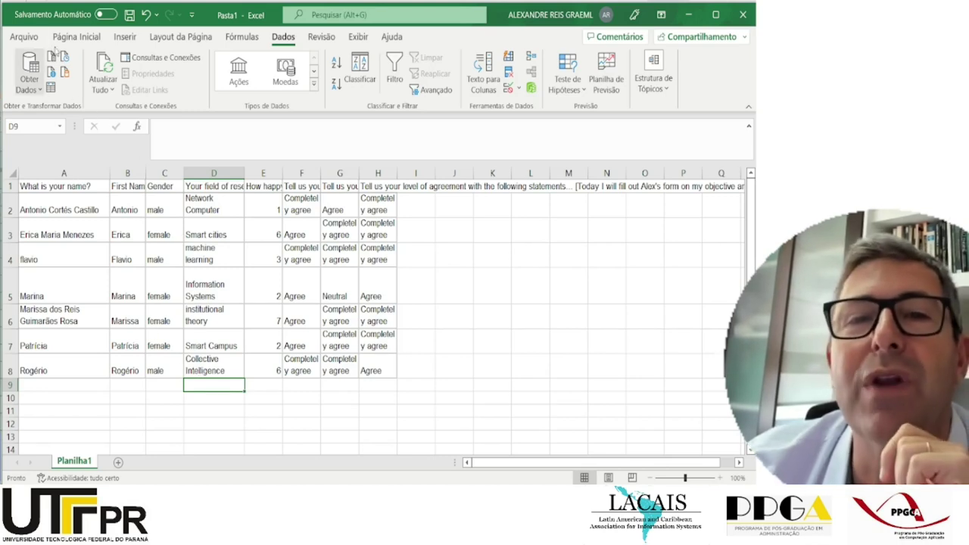
# Start saving the workbook under a new name and choose the Downloads folder as its location.
pyautogui.click(24, 37)
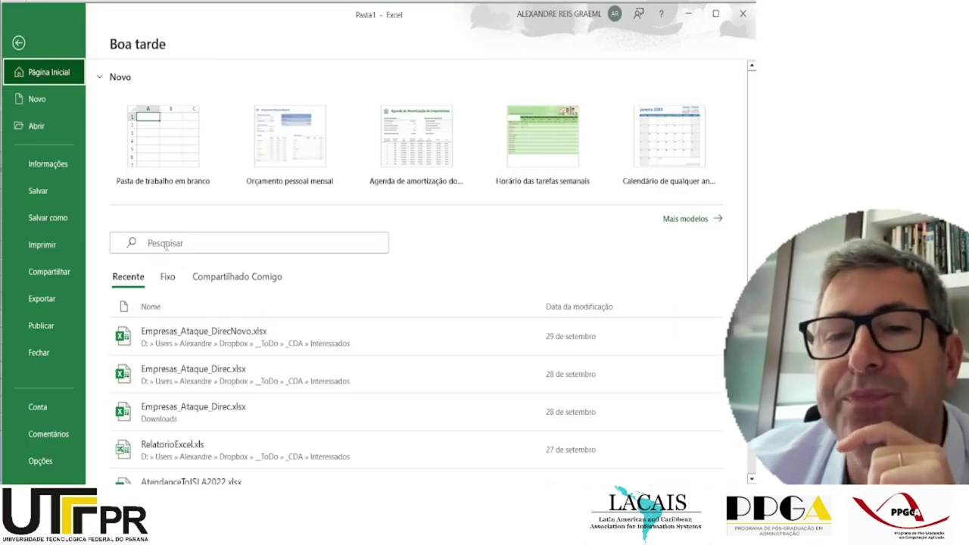
pyautogui.click(63, 219)
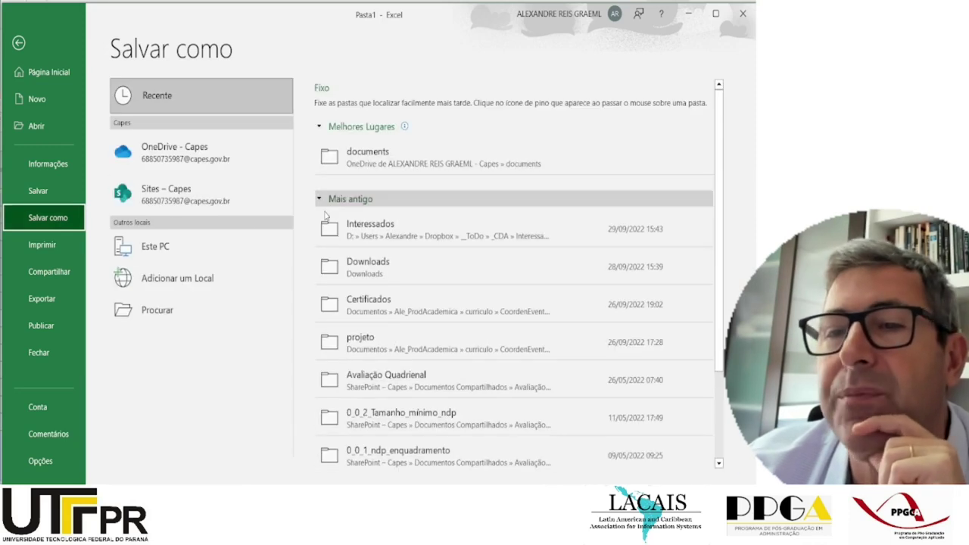
pyautogui.click(153, 310)
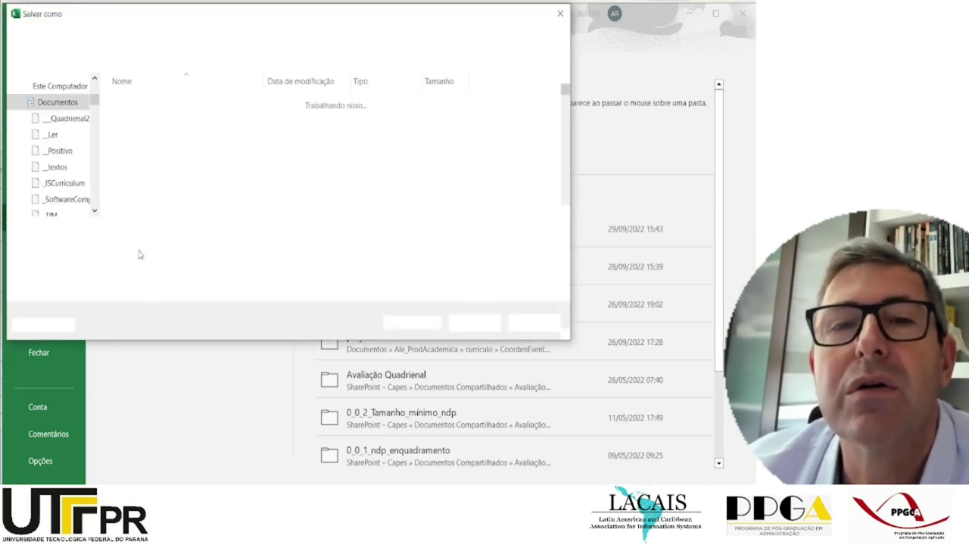
pyautogui.moveTo(95, 117); pyautogui.dragTo(95, 85)
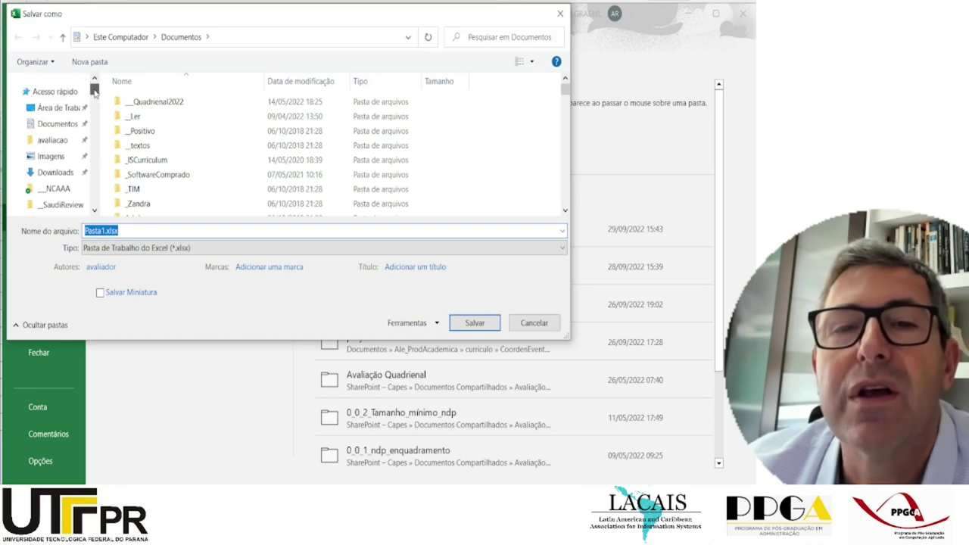
pyautogui.click(57, 172)
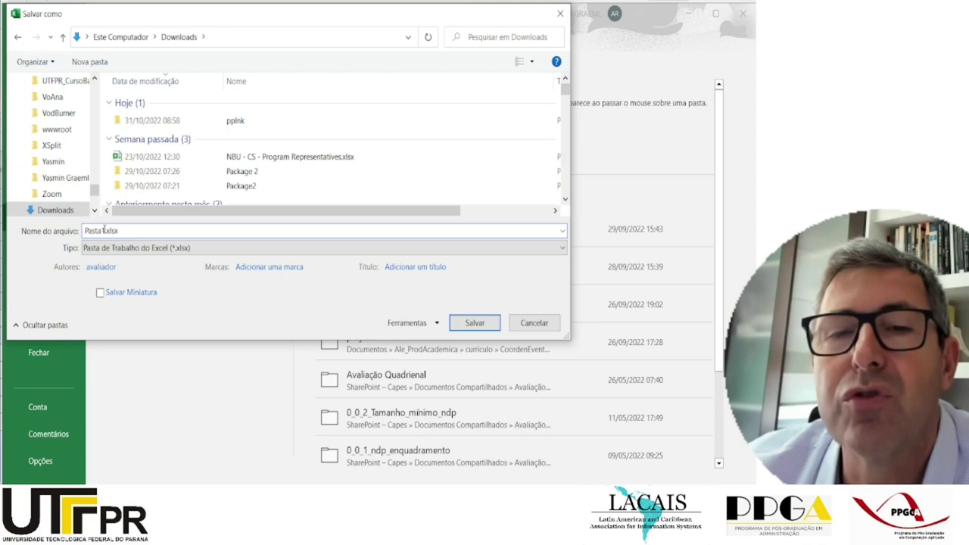
# Name the workbook PotentialRespondents.xlsx and save it as an Excel workbook.
pyautogui.write('D')
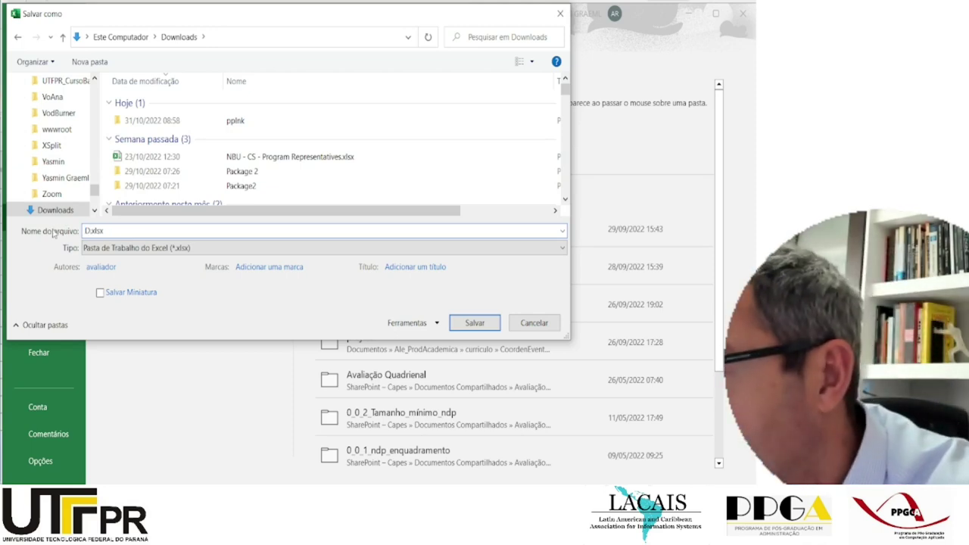
pyautogui.write('a')
pyautogui.press('BackSpace')
pyautogui.press('BackSpace')
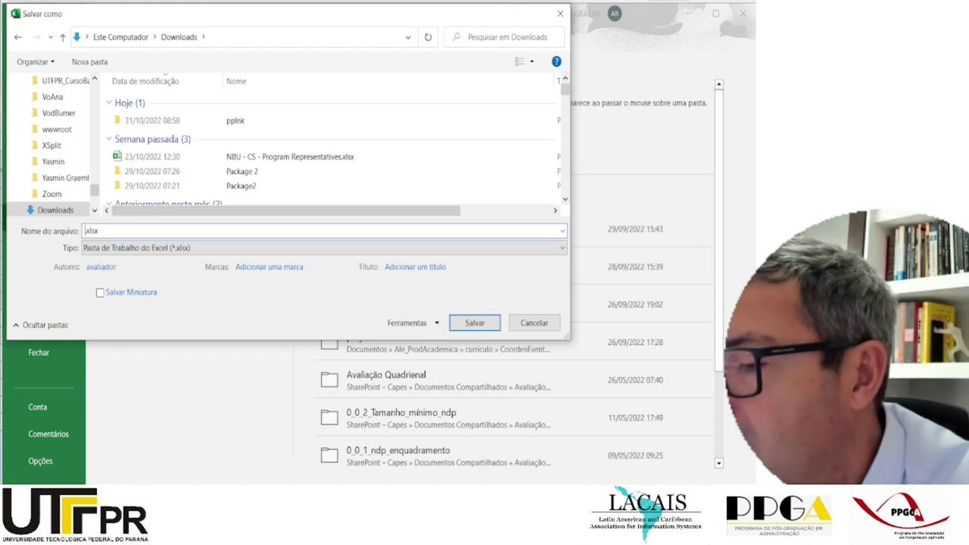
pyautogui.write('Possib')
pyautogui.write('leResp')
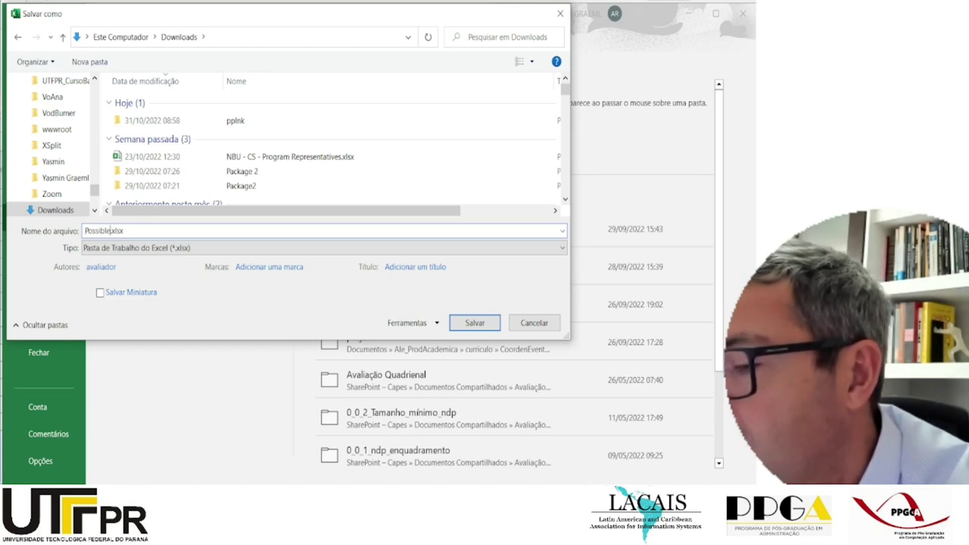
pyautogui.write('ondents')
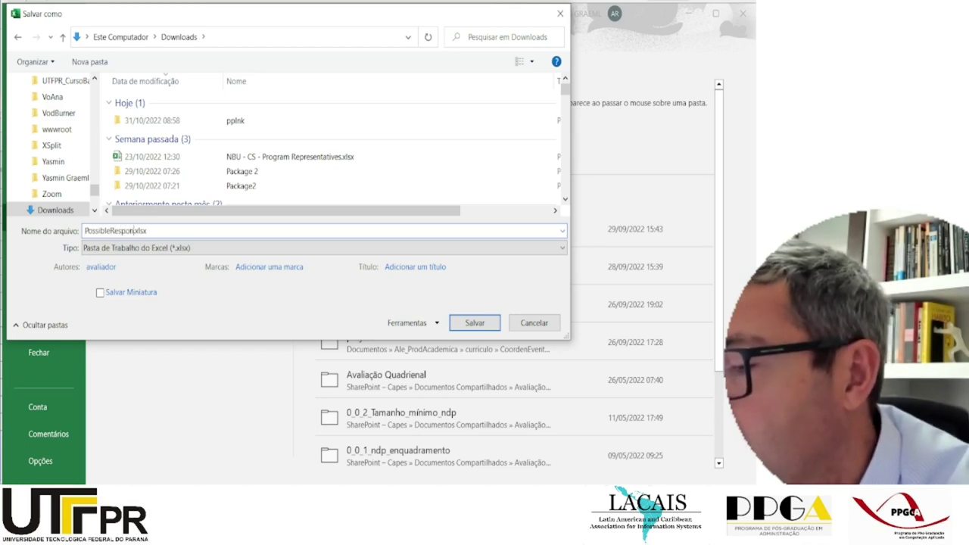
pyautogui.moveTo(85, 231); pyautogui.dragTo(112, 231)
pyautogui.write('Potential')
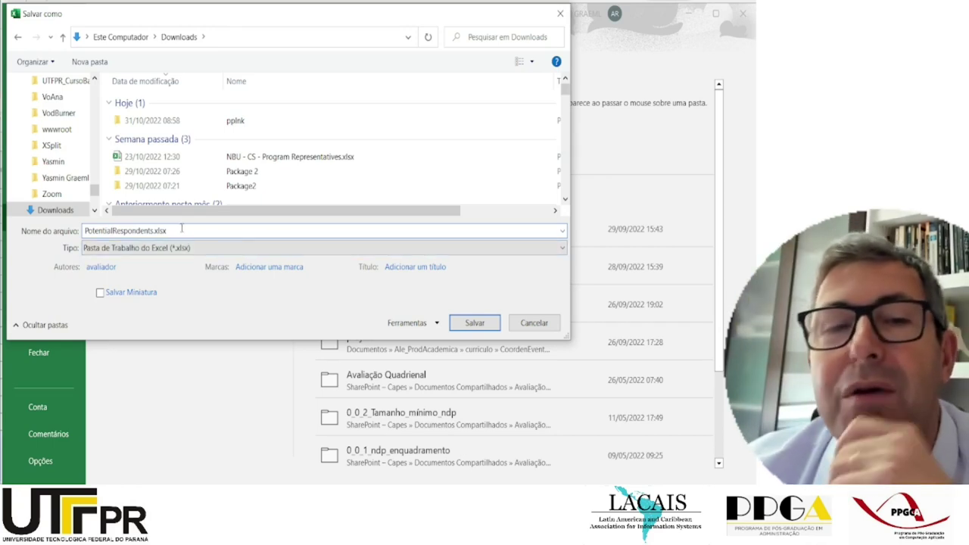
pyautogui.click(472, 324)
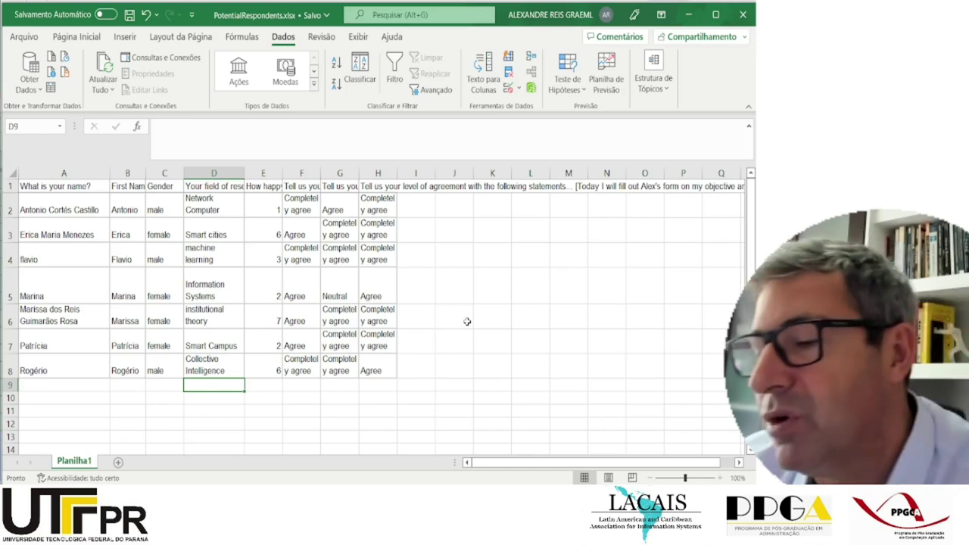
# Switch to the blank Word document and start the step-by-step mail merge wizard.
pyautogui.hotkey('alt', 'Tab')
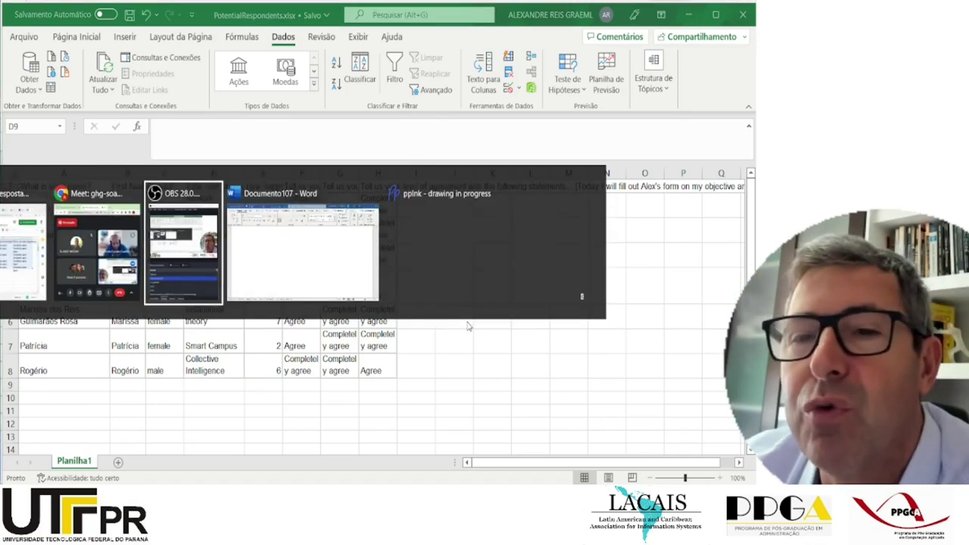
pyautogui.hotkey('alt', 'Tab')
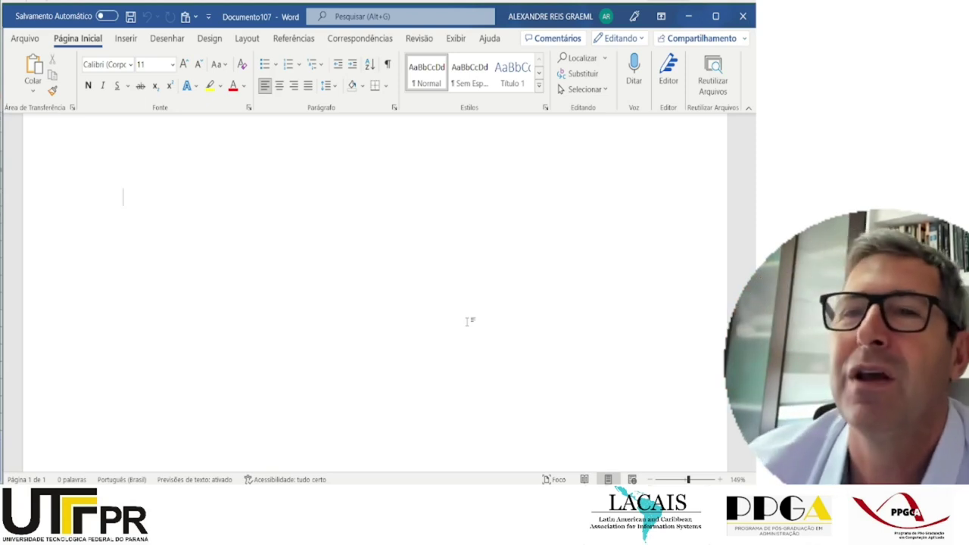
pyautogui.click(361, 39)
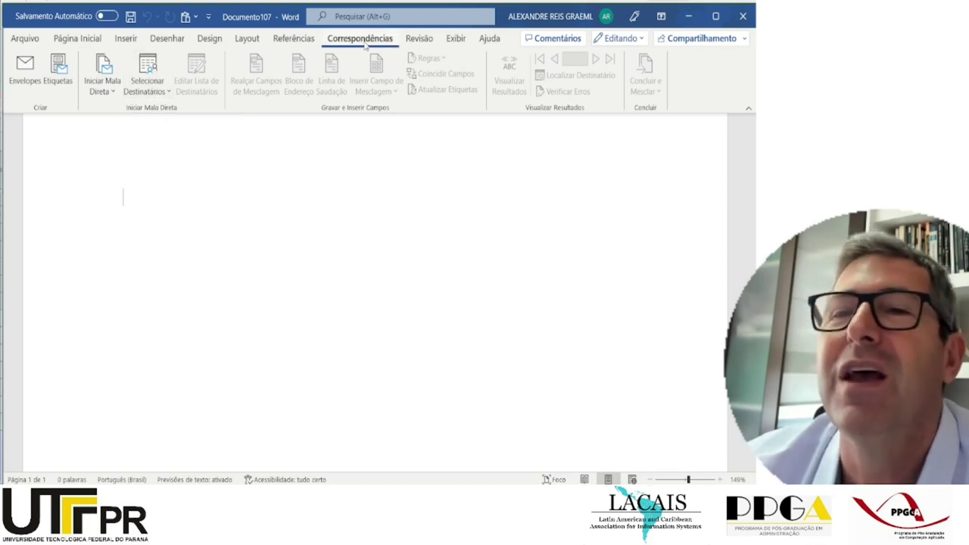
pyautogui.click(153, 92)
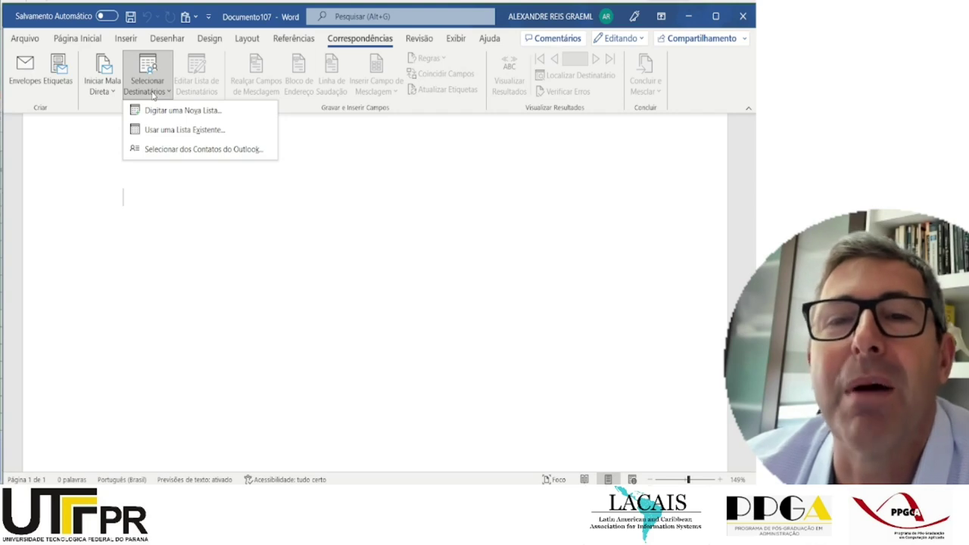
pyautogui.click(104, 91)
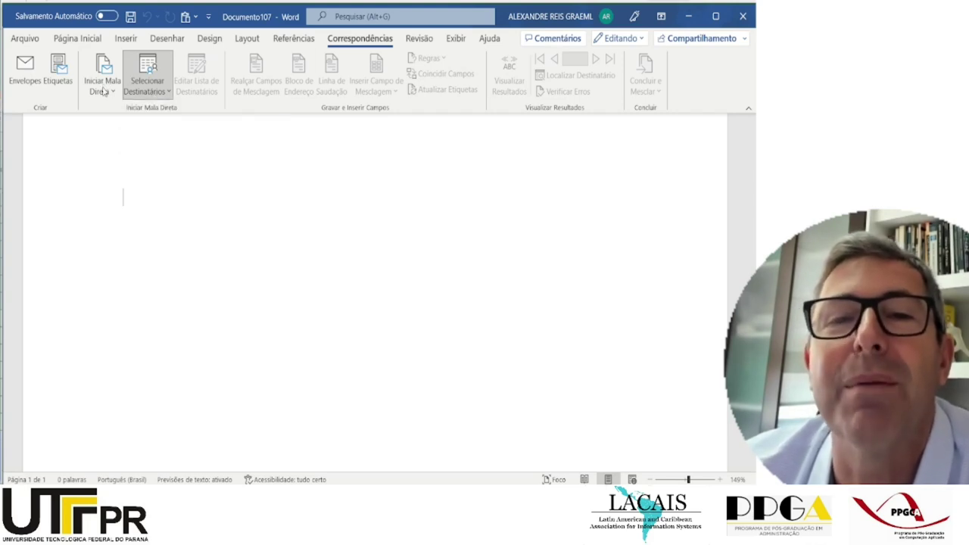
pyautogui.click(103, 91)
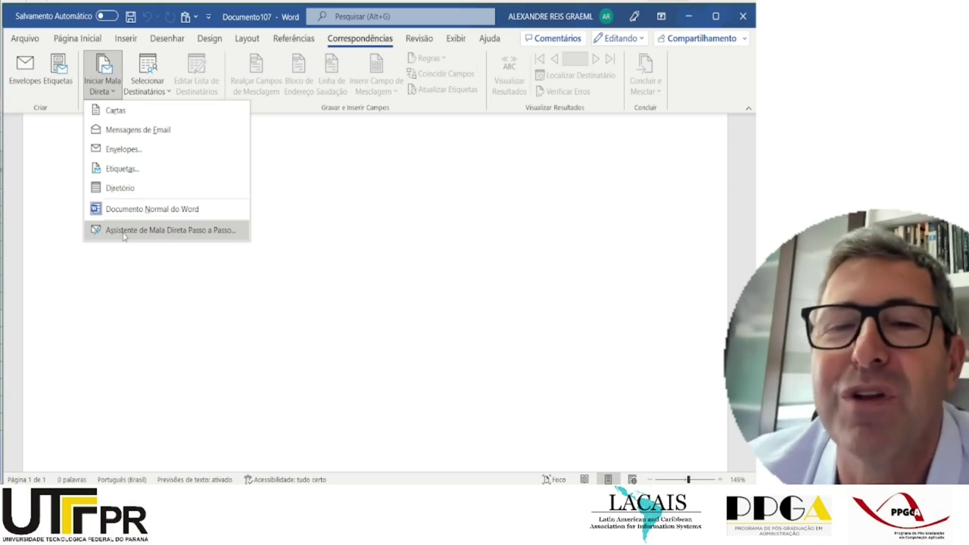
pyautogui.click(181, 231)
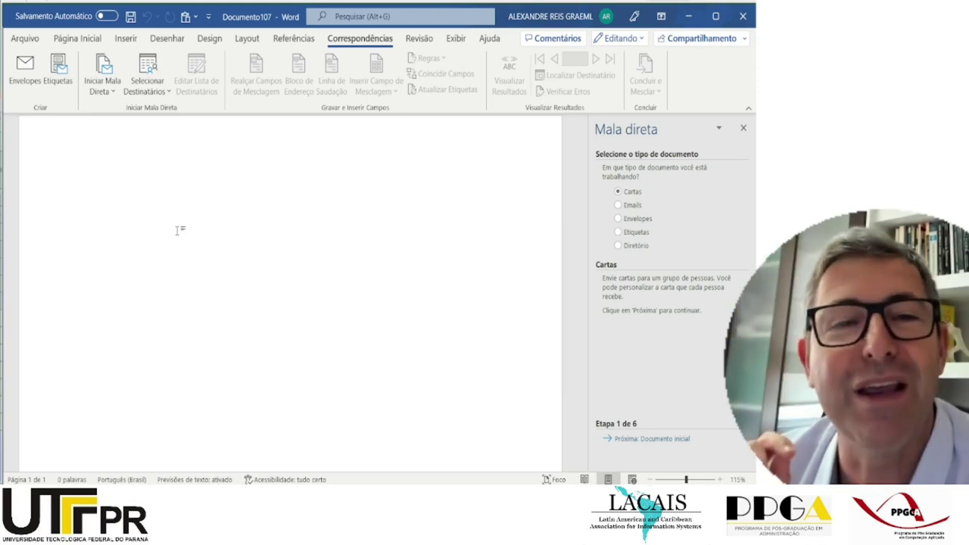
# Write the greeting "Estimada (o)" at the start of the blank letter.
pyautogui.write('Est')
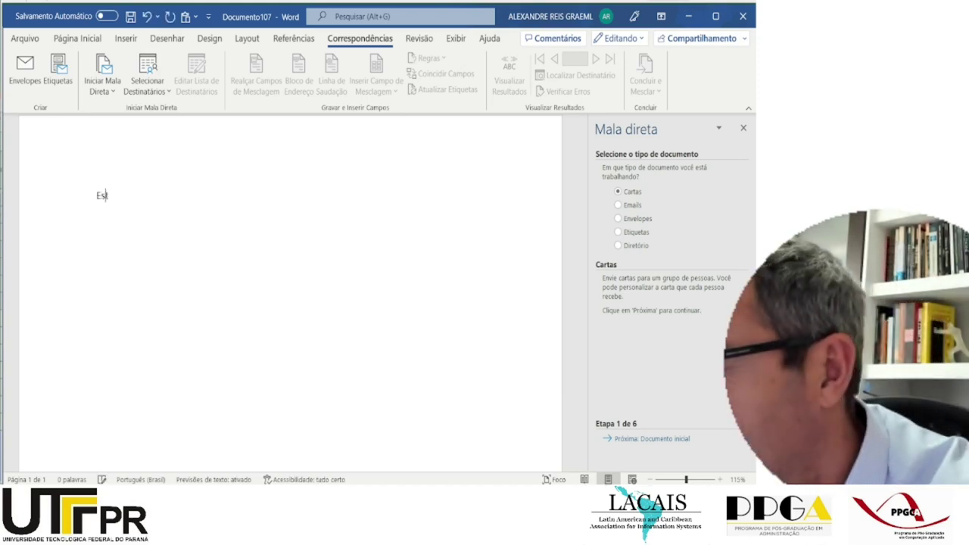
pyautogui.write('imad')
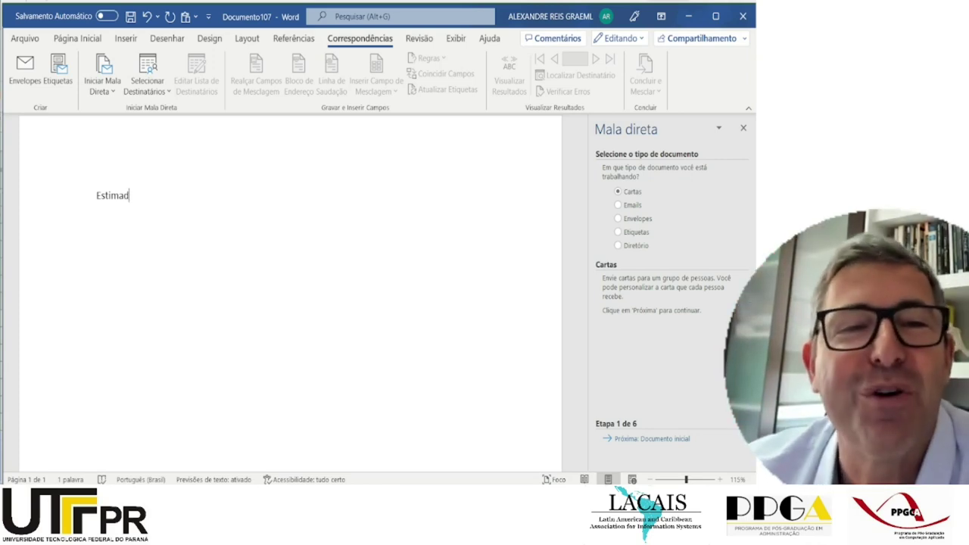
pyautogui.write('a')
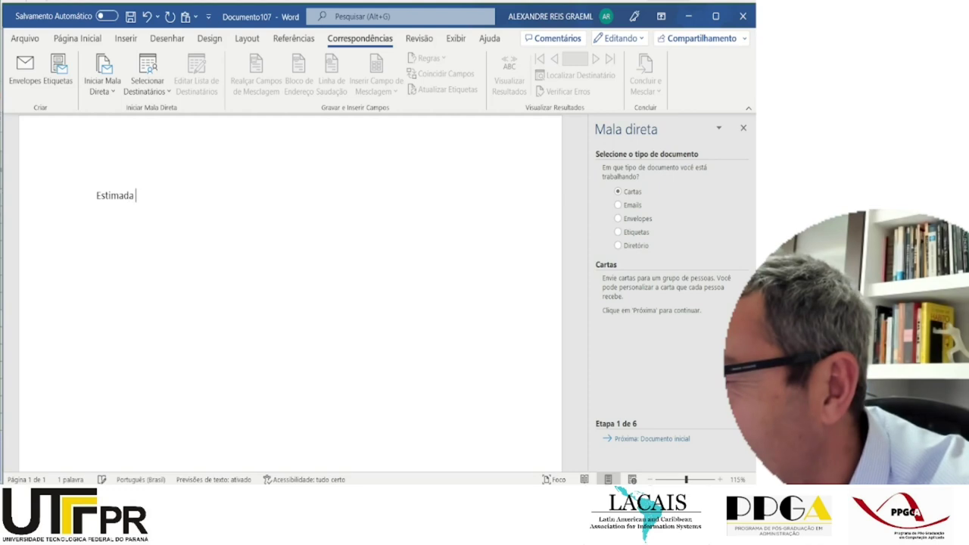
pyautogui.write(' (')
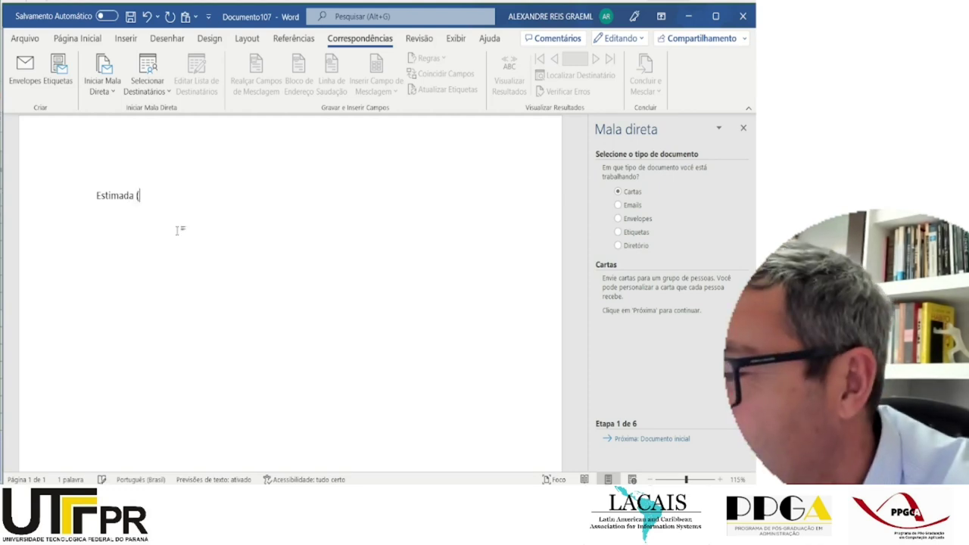
pyautogui.write('o)')
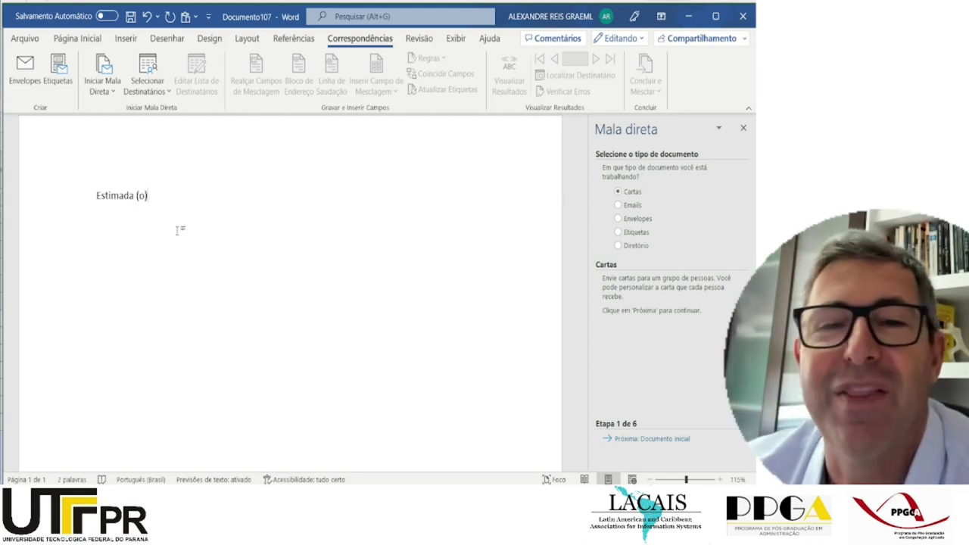
# Change the letter's greeting to "Estimado (a)", followed by a space.
pyautogui.tripleClick(131, 198)
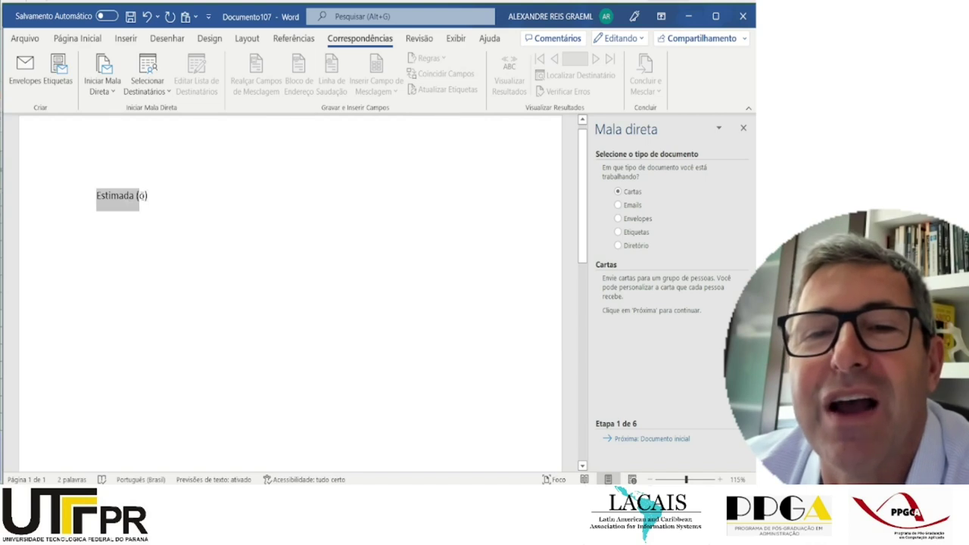
pyautogui.click(131, 199)
pyautogui.write('o (a)')
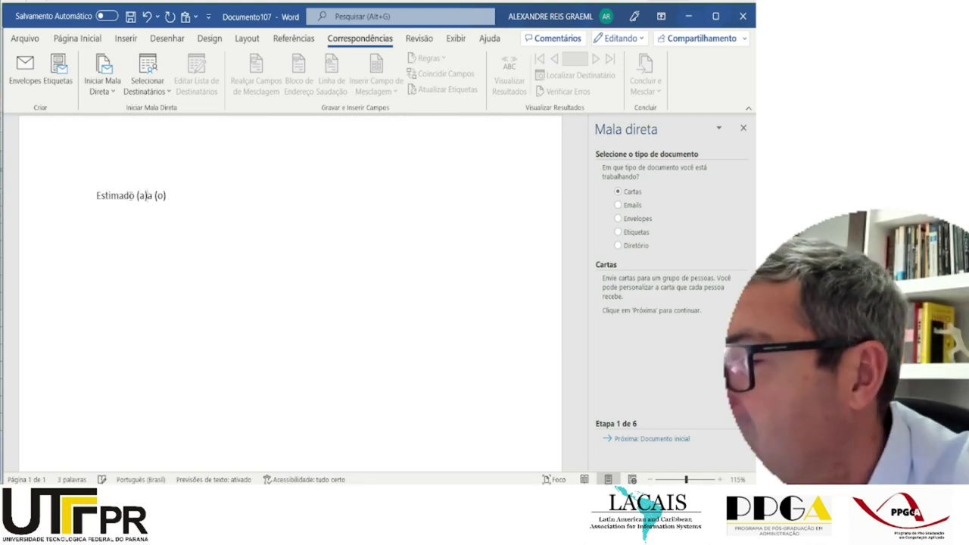
pyautogui.press('Delete')
pyautogui.press('Delete')
pyautogui.press('Delete')
pyautogui.press('Delete')
pyautogui.press('Delete')
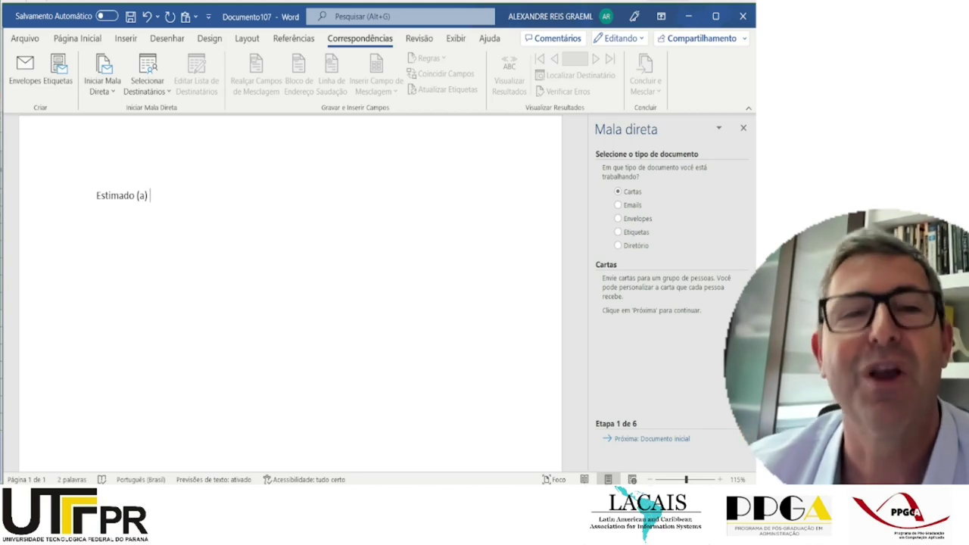
pyautogui.moveTo(130, 196); pyautogui.dragTo(149, 196)
pyautogui.click(143, 196)
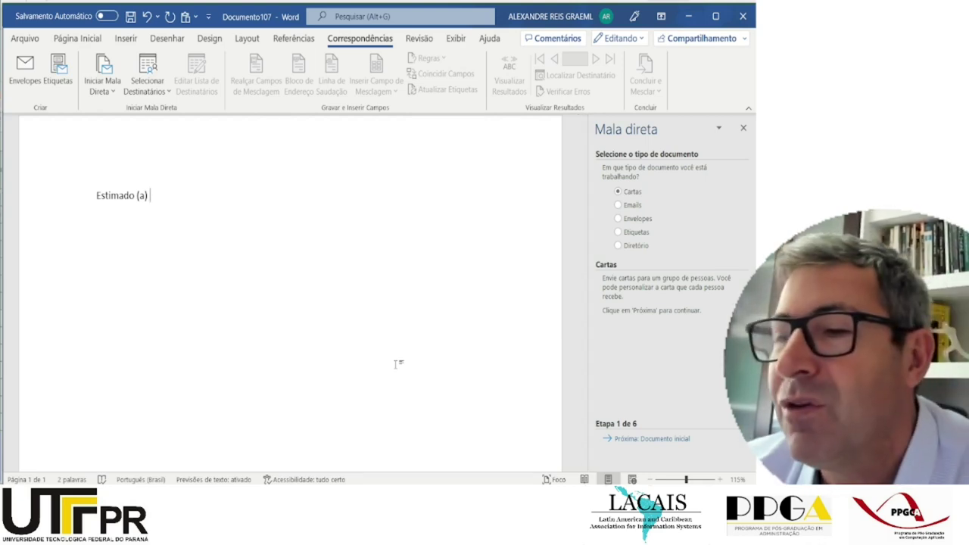
# Keep the current document as the letter and load all recipients from the Planilha1$ sheet of PotentialRespondents.xlsx in the Downloads folder.
pyautogui.click(649, 437)
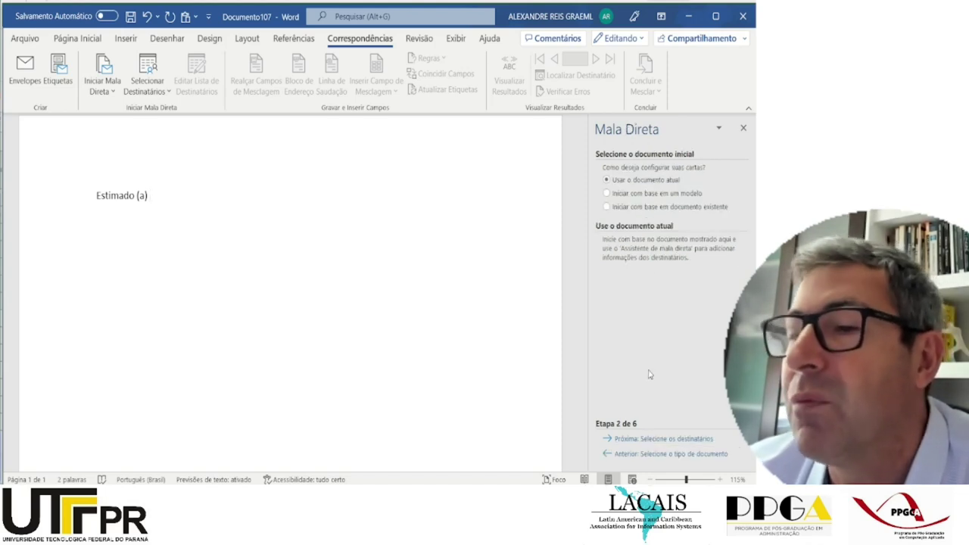
pyautogui.click(663, 439)
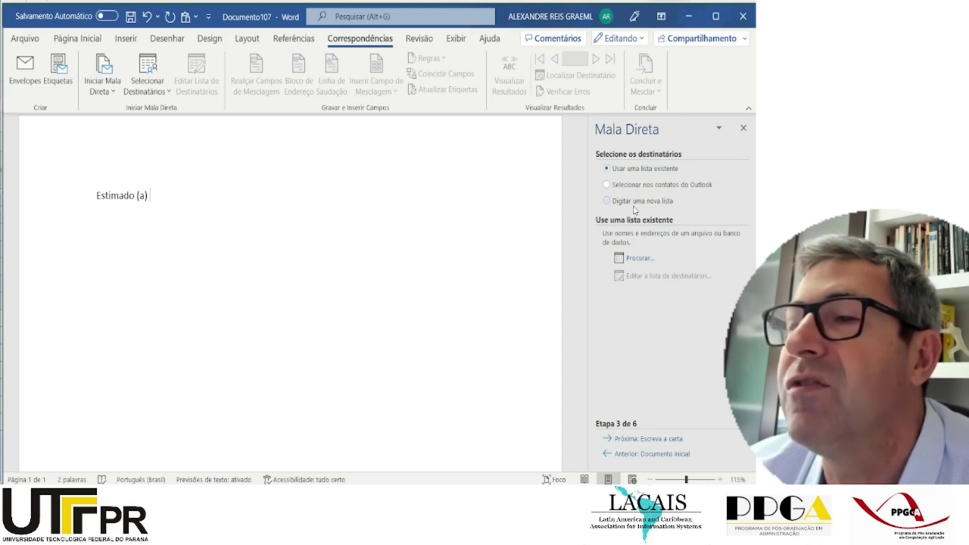
pyautogui.click(635, 258)
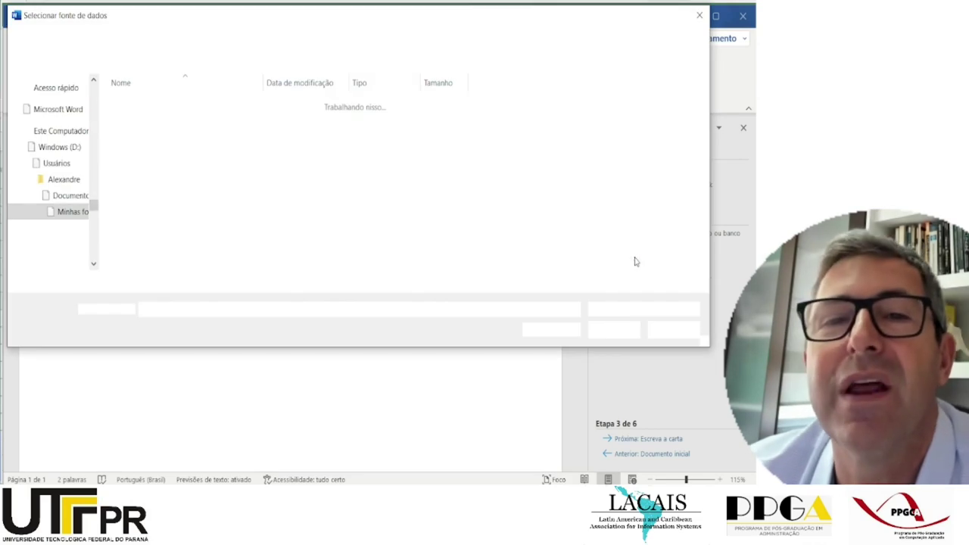
pyautogui.moveTo(94, 204); pyautogui.dragTo(91, 104)
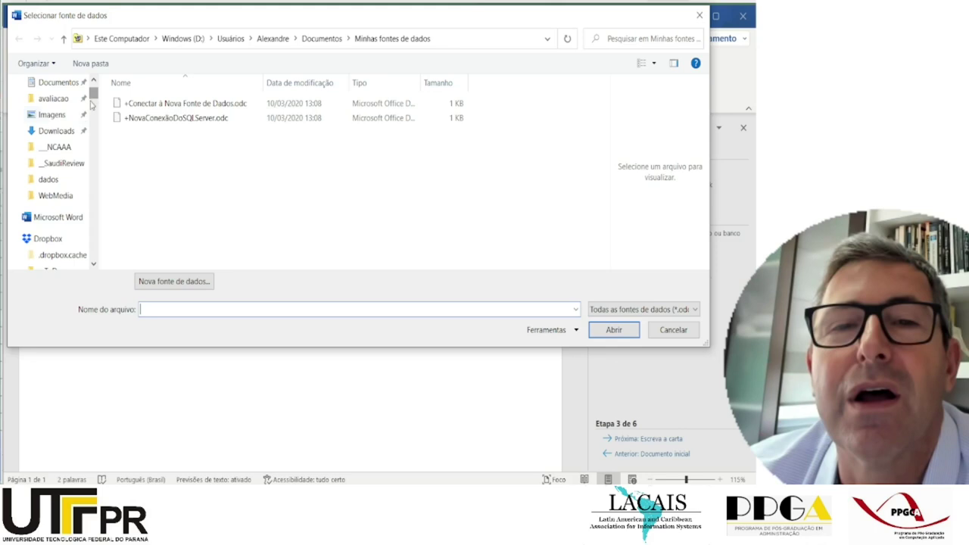
pyautogui.click(64, 130)
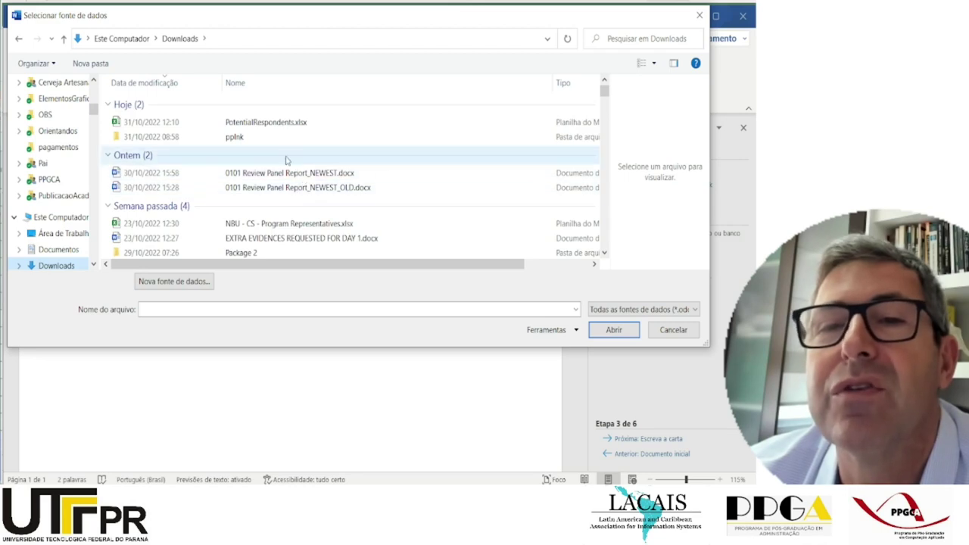
pyautogui.click(191, 126)
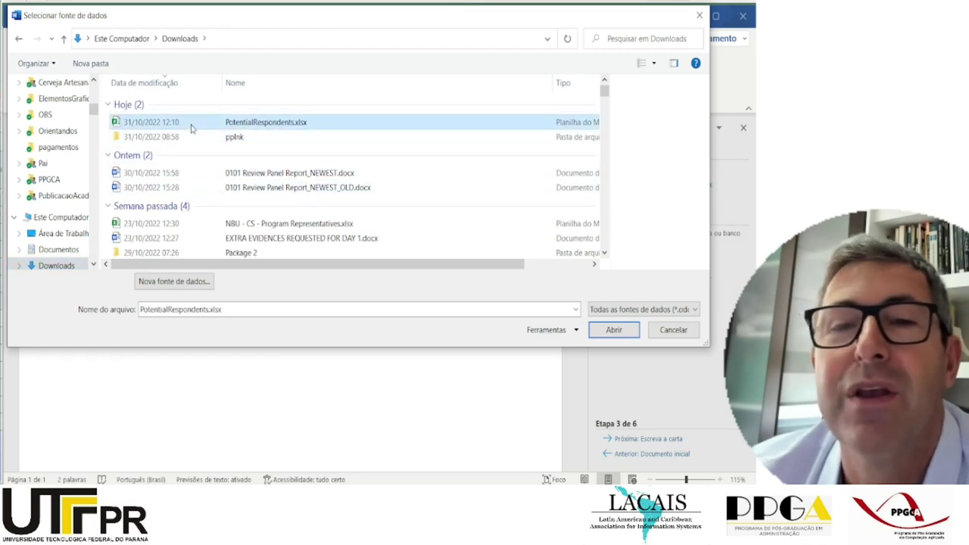
pyautogui.click(612, 331)
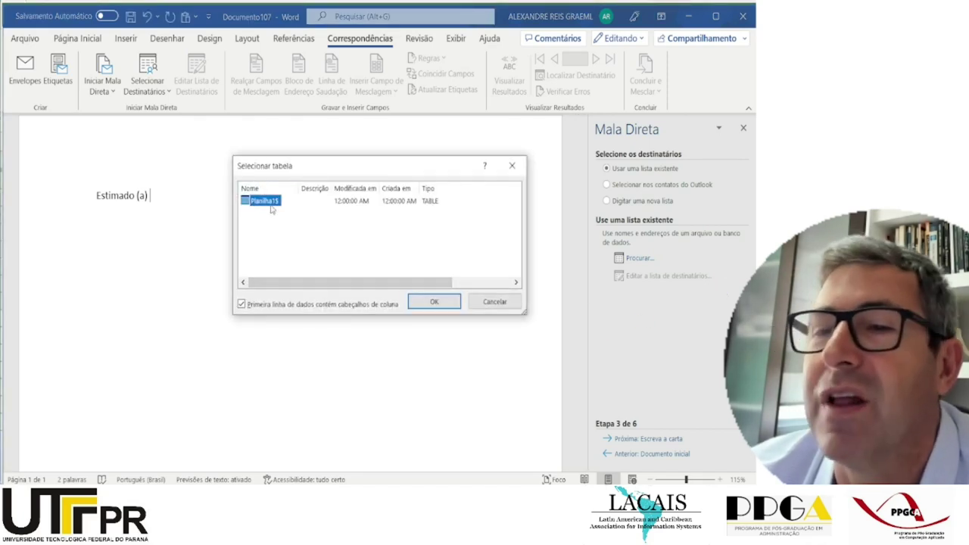
pyautogui.click(429, 302)
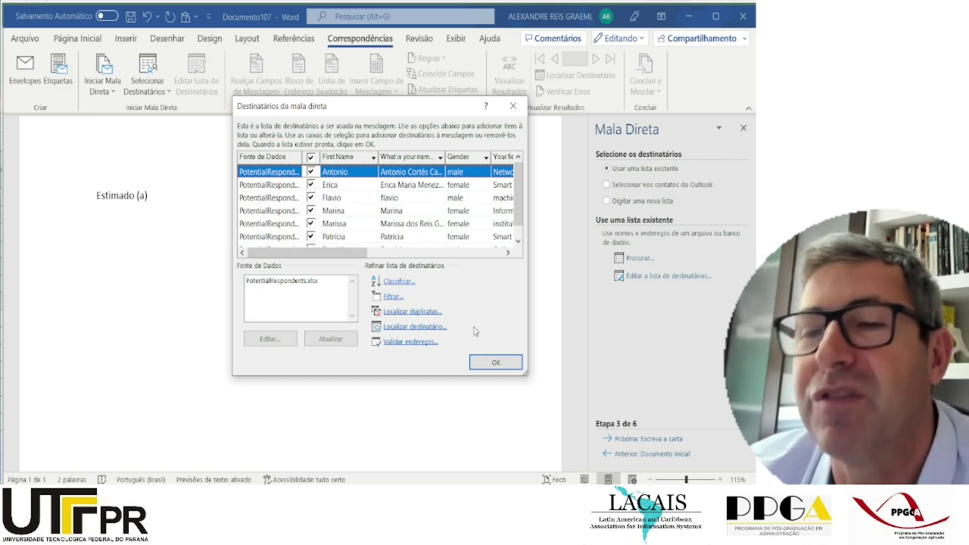
pyautogui.click(496, 363)
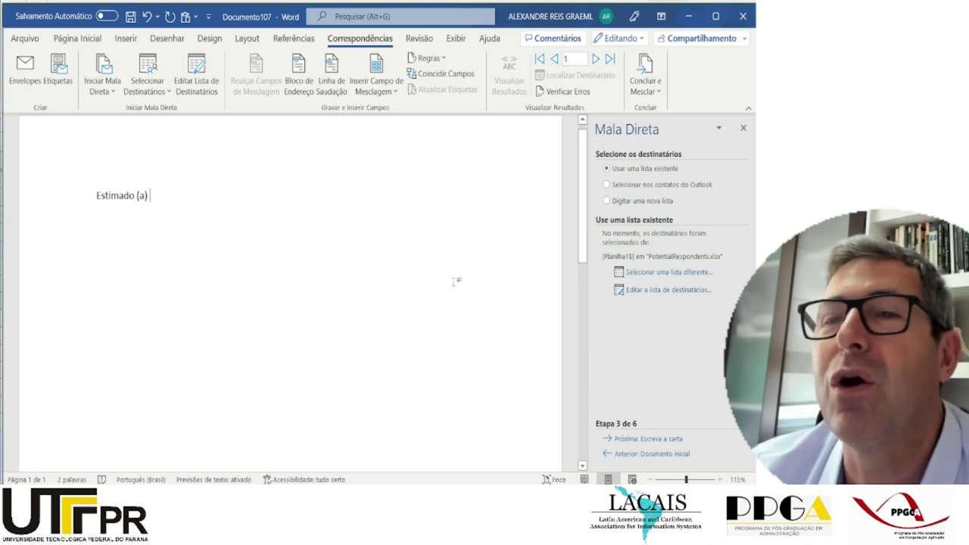
# Insert the First_Name merge field after the greeting, followed by a comma and a new paragraph.
pyautogui.click(385, 84)
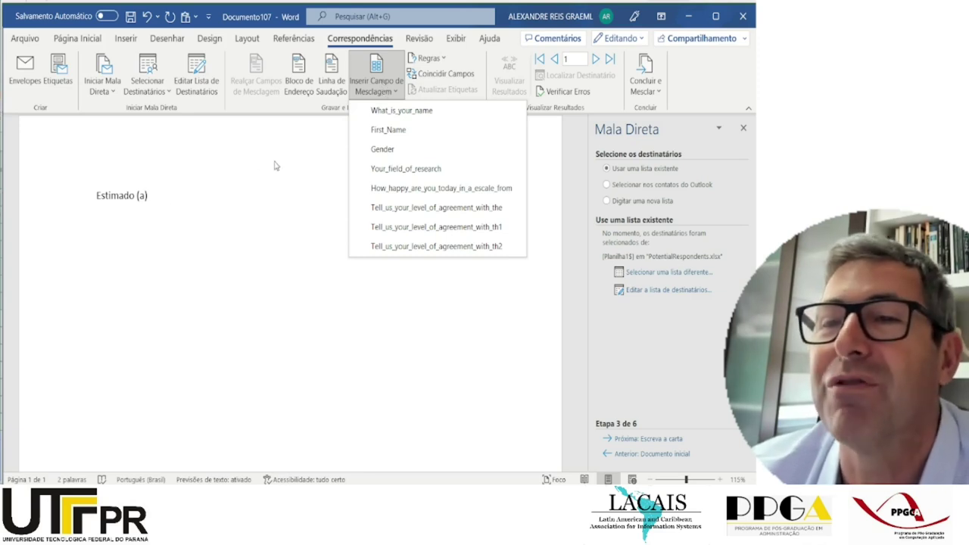
pyautogui.click(399, 133)
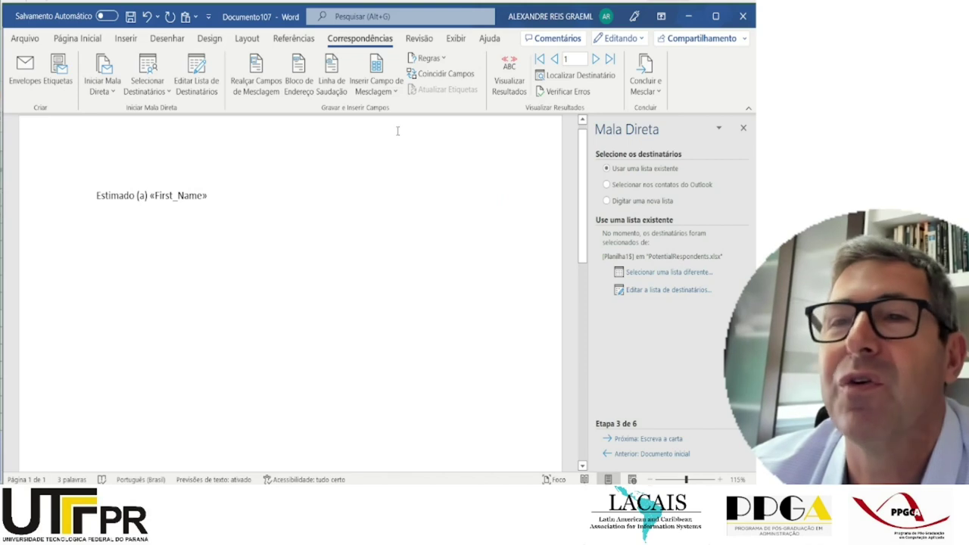
pyautogui.write(',')
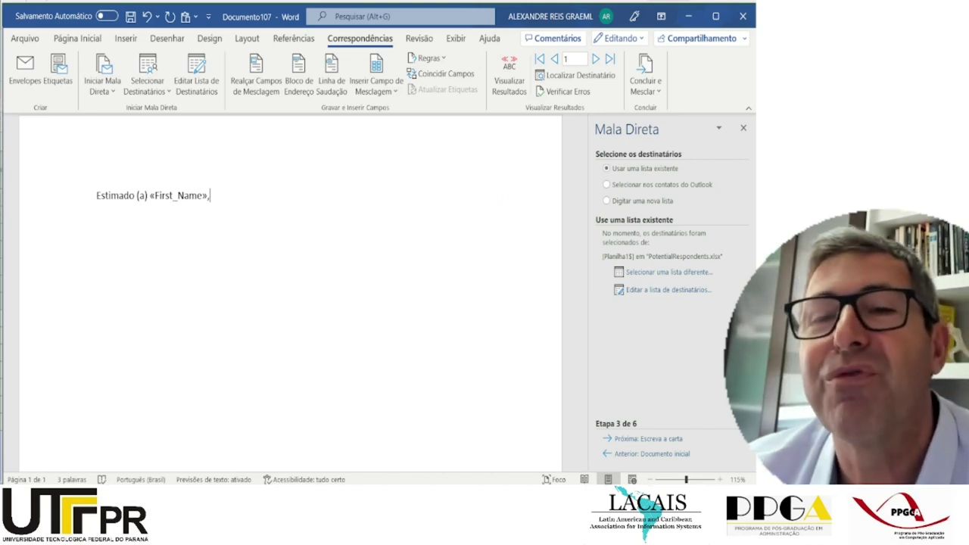
pyautogui.press('Return')
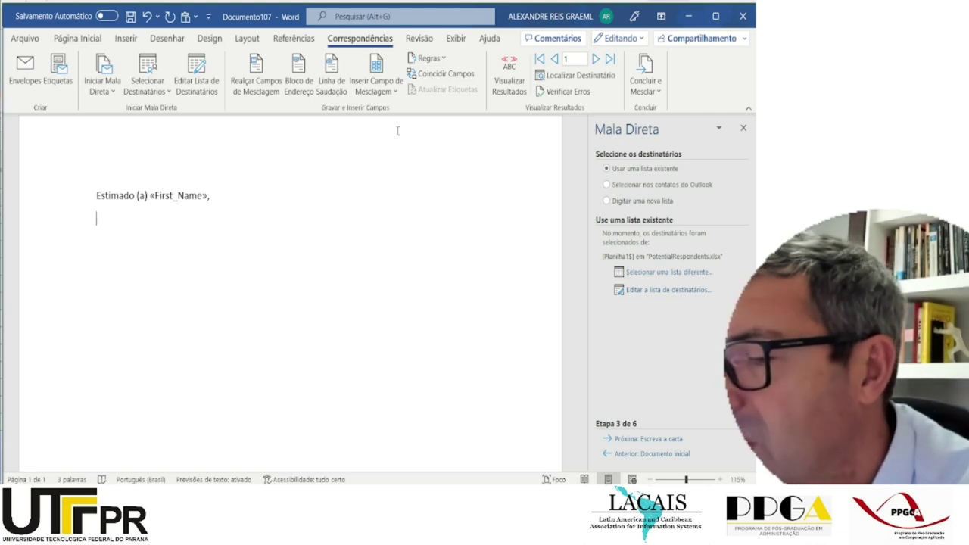
# Write "I wish you could dedicate a few minutes of your life to helping me with my research." below the greeting.
pyautogui.write('I wi')
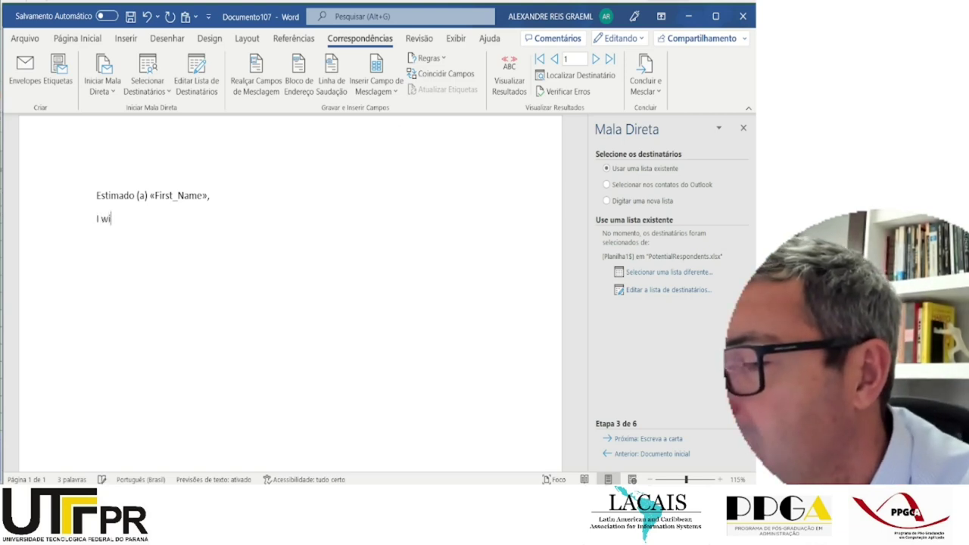
pyautogui.write('sh ')
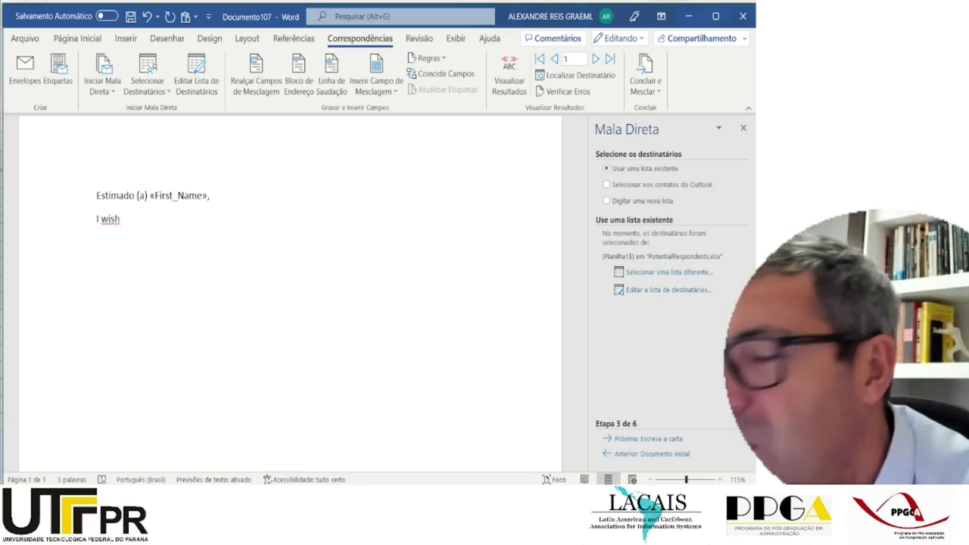
pyautogui.write('you could dede')
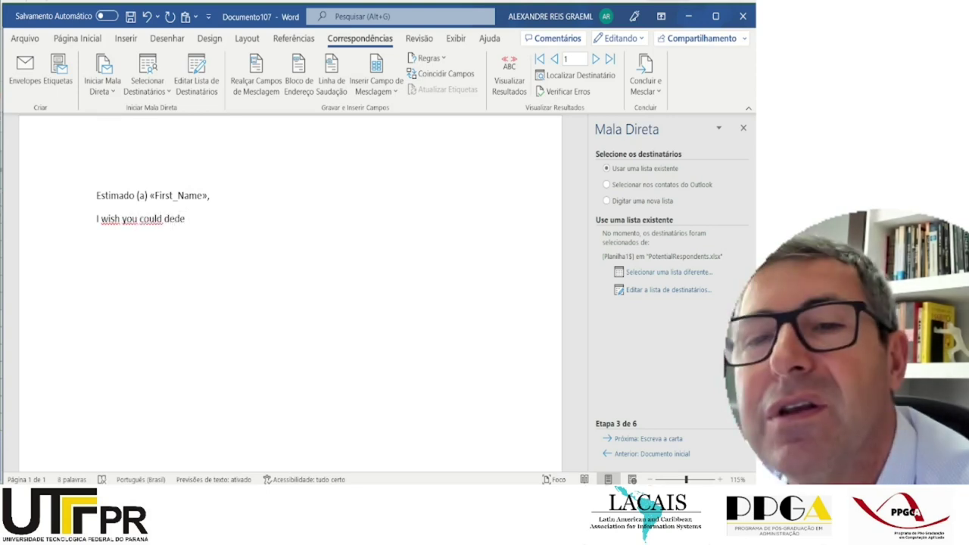
pyautogui.press('BackSpace')
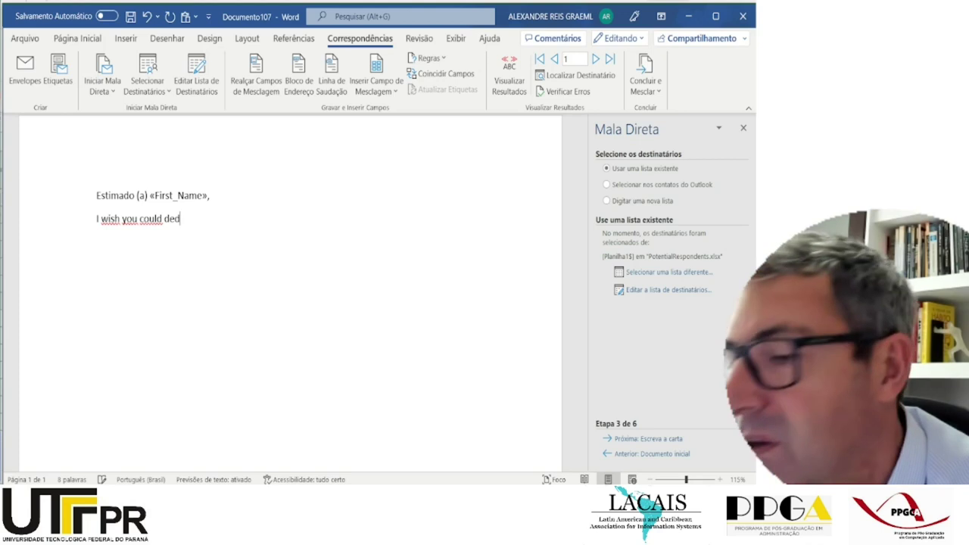
pyautogui.write('icate a few m')
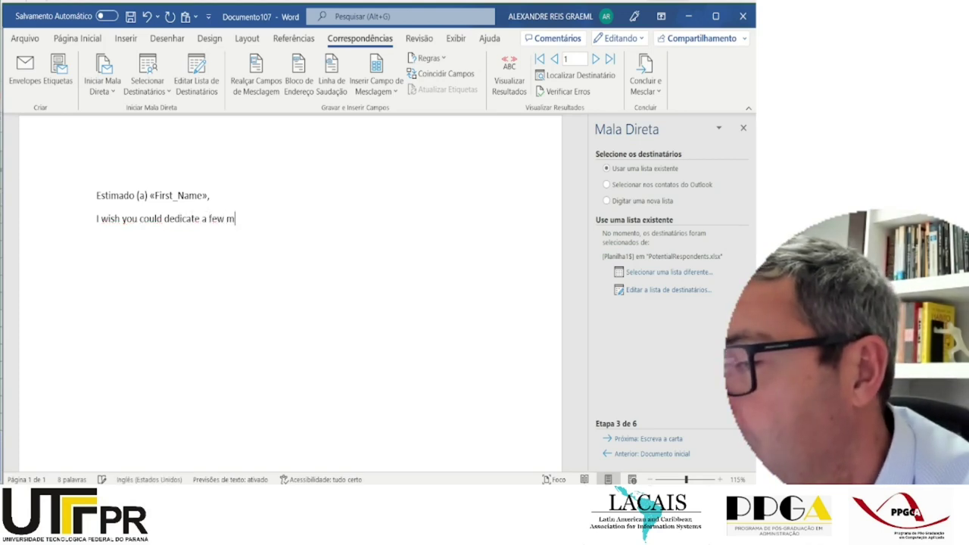
pyautogui.write('inutes of your')
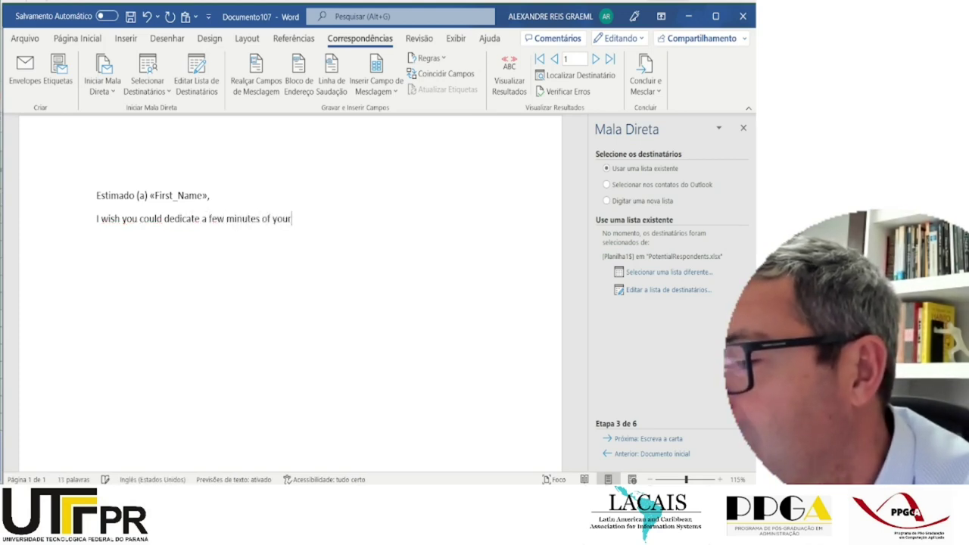
pyautogui.write(' life to he')
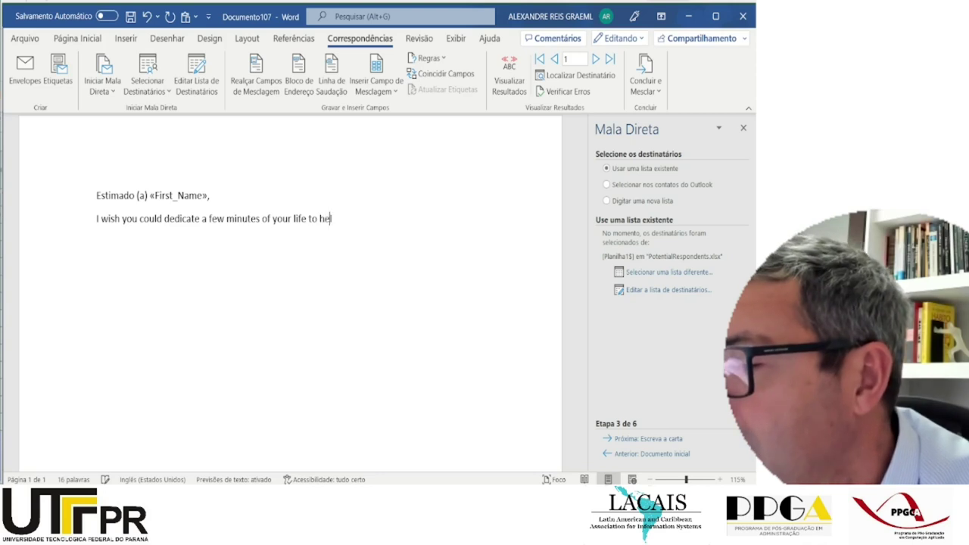
pyautogui.write('lping me with')
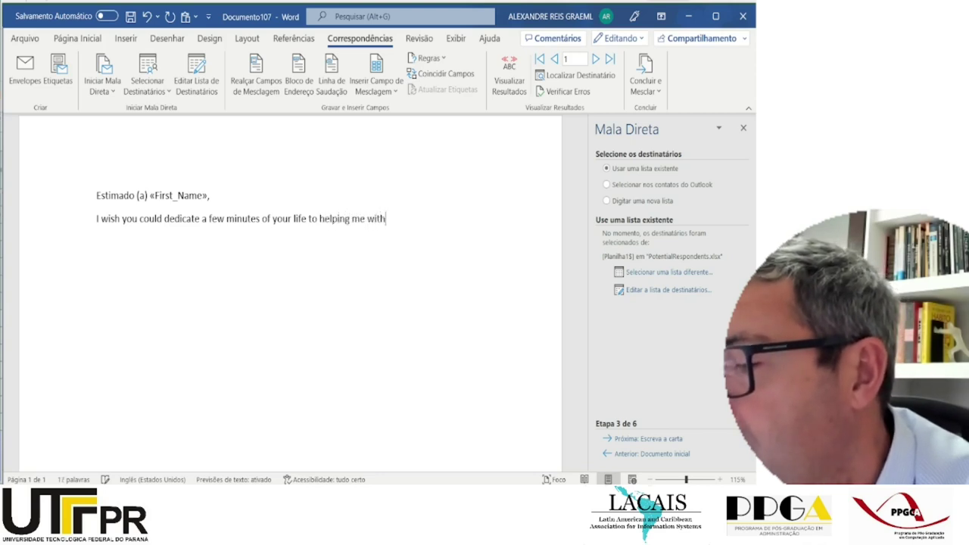
pyautogui.write(' my research.')
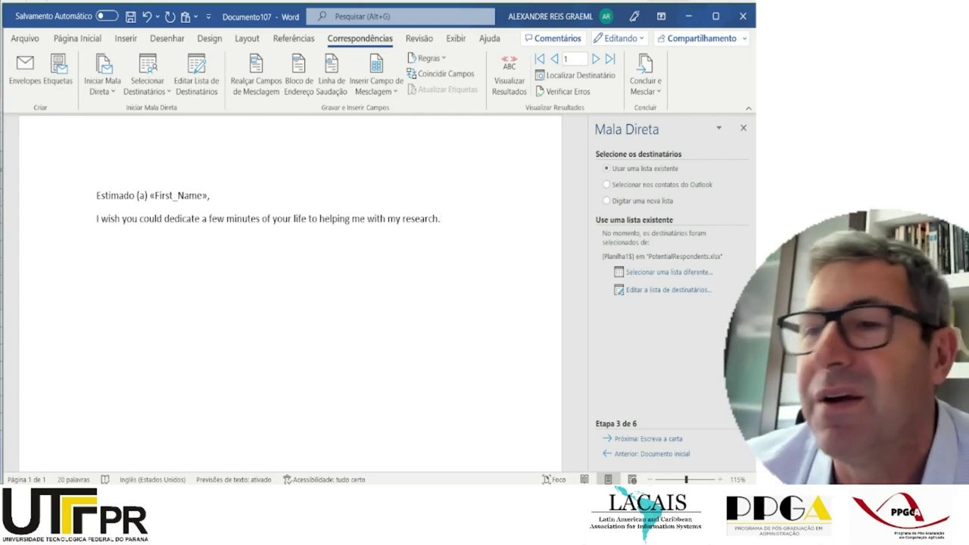
# Start a new paragraph with "I know you are interested in" and insert the Your_field_of_research merge field after it.
pyautogui.press('Return')
pyautogui.write('I know you are interested  in')
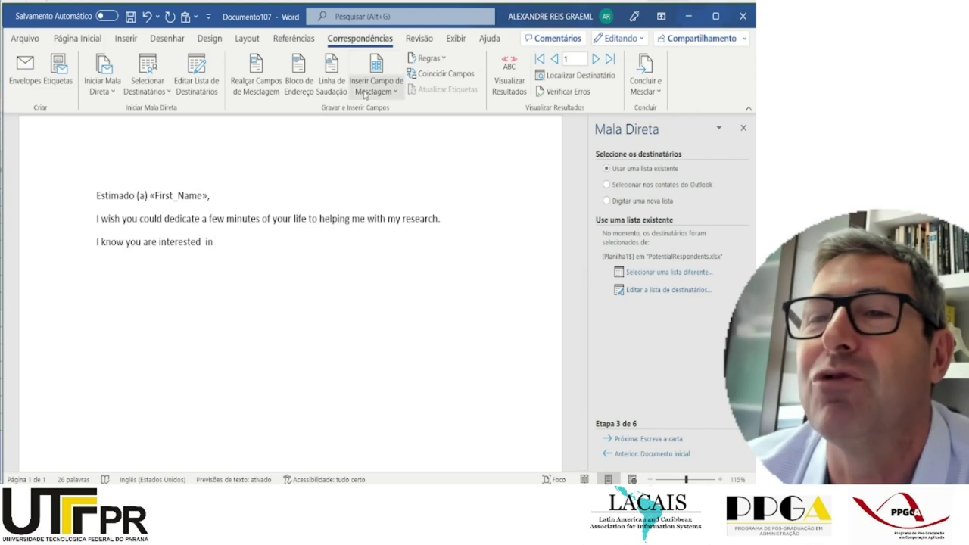
pyautogui.click(381, 91)
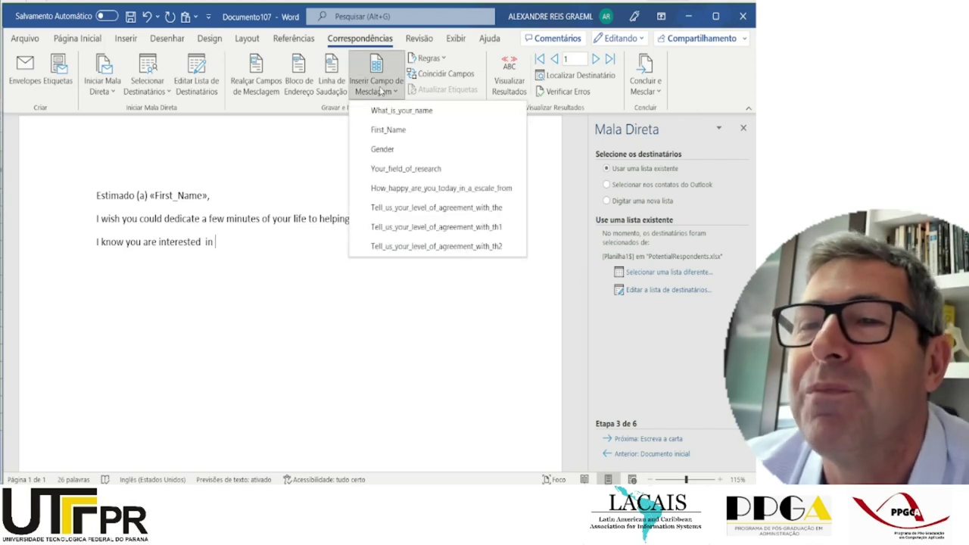
pyautogui.click(391, 170)
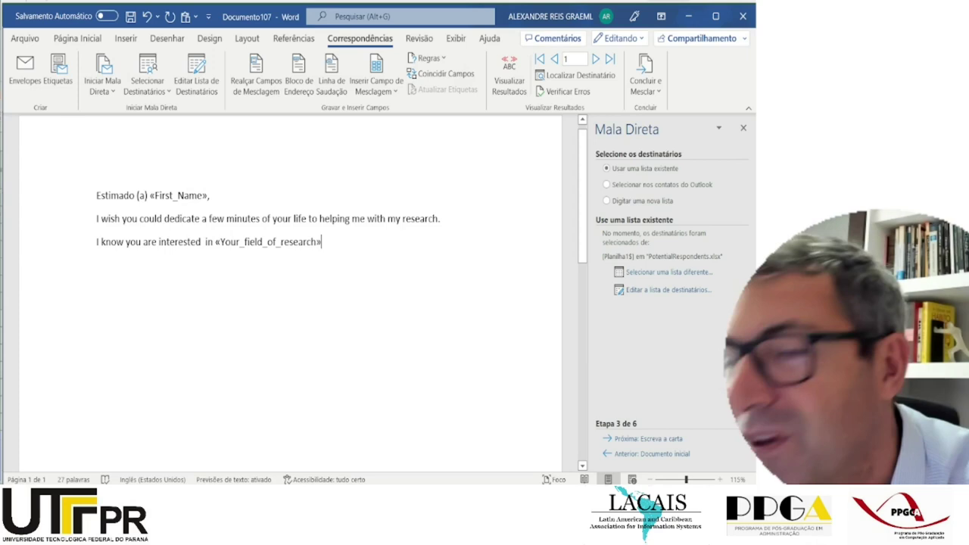
# Continue after the research field with ". This is precisely what I am studying and your opinion/contribution would be very important to me.".
pyautogui.write('. This i')
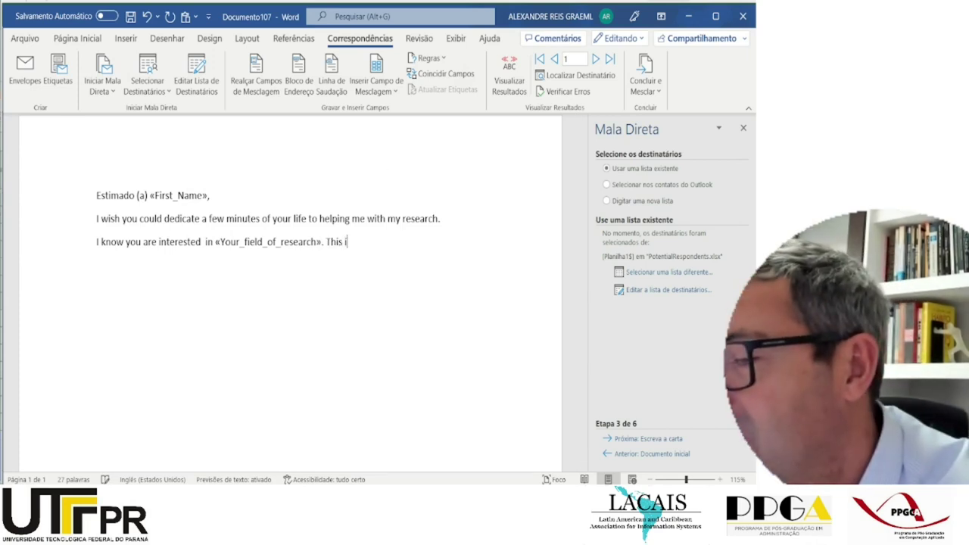
pyautogui.write('s precisely what I am study')
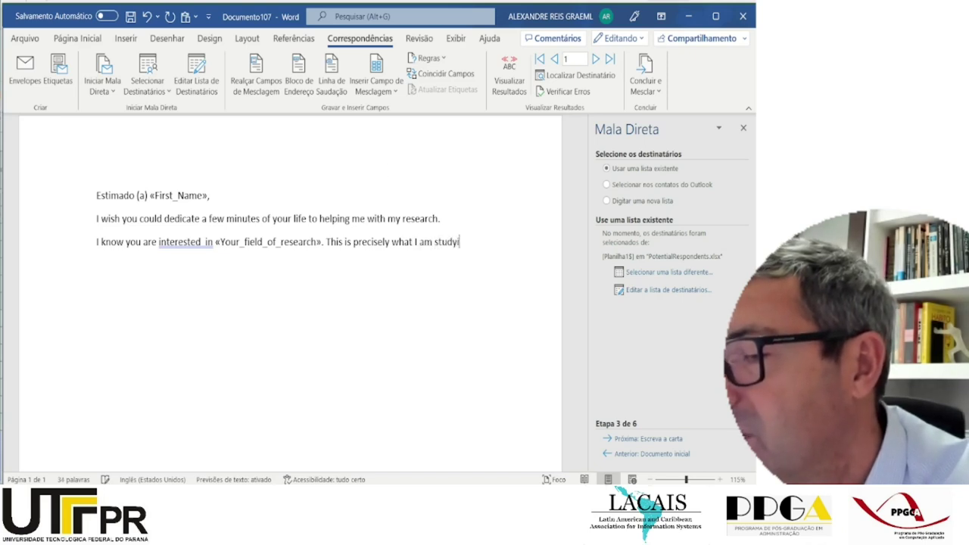
pyautogui.write('ing and your o')
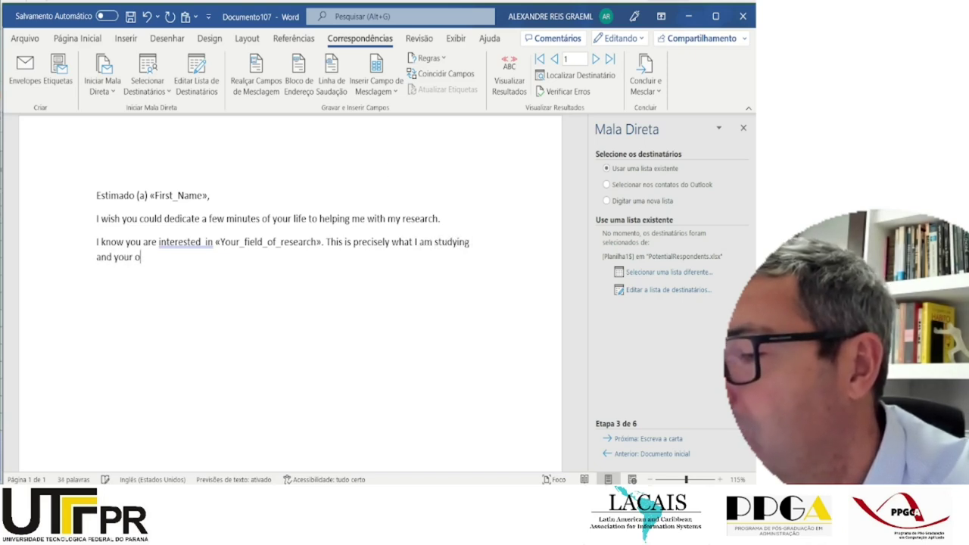
pyautogui.write('pinion/')
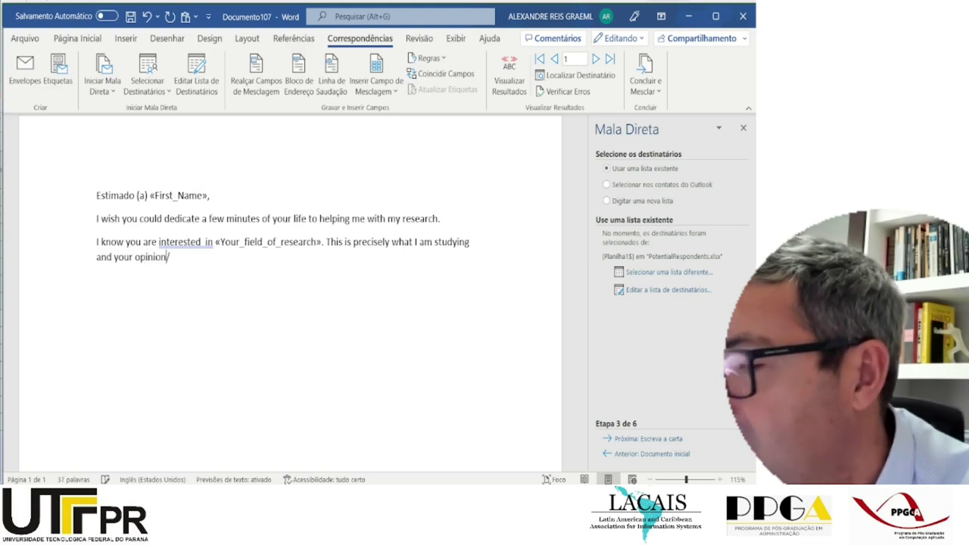
pyautogui.write('contributi')
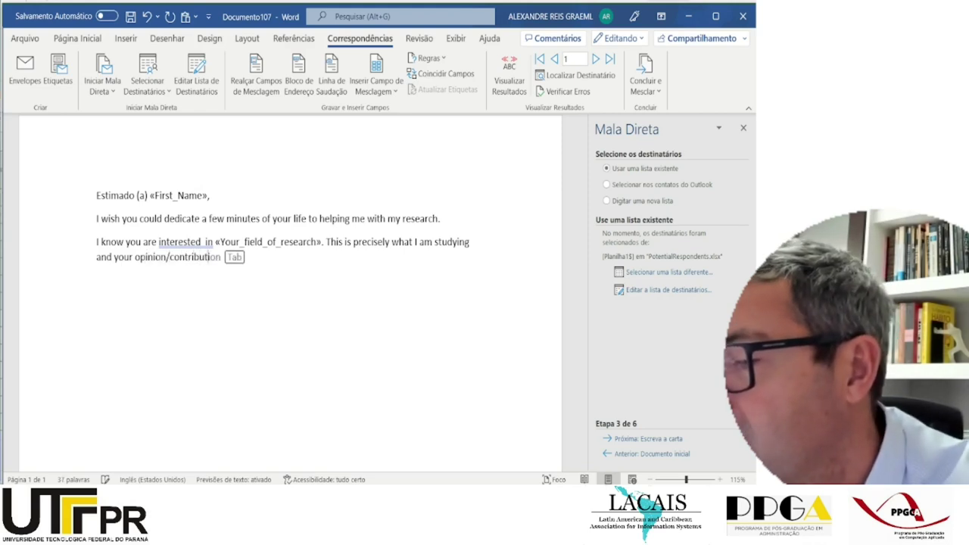
pyautogui.write('on')
pyautogui.write(' would')
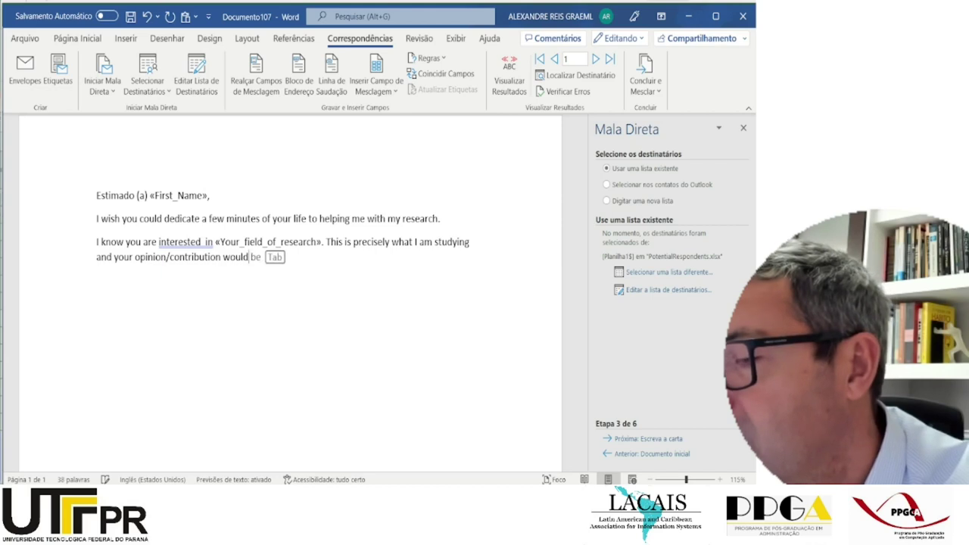
pyautogui.write(' be veery')
pyautogui.press('BackSpace')
pyautogui.press('BackSpace')
pyautogui.press('BackSpace')
pyautogui.press('BackSpace')
pyautogui.write('ry im')
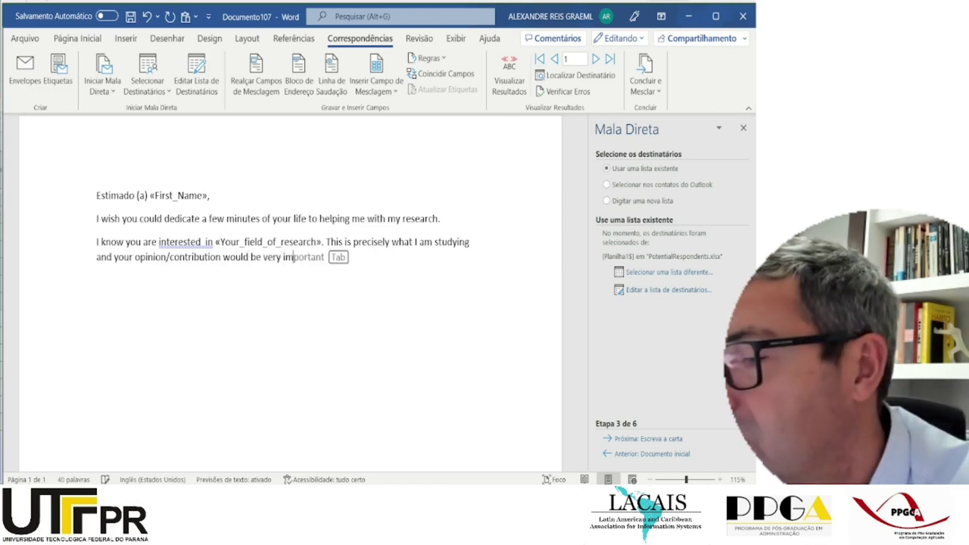
pyautogui.write('portant to me.')
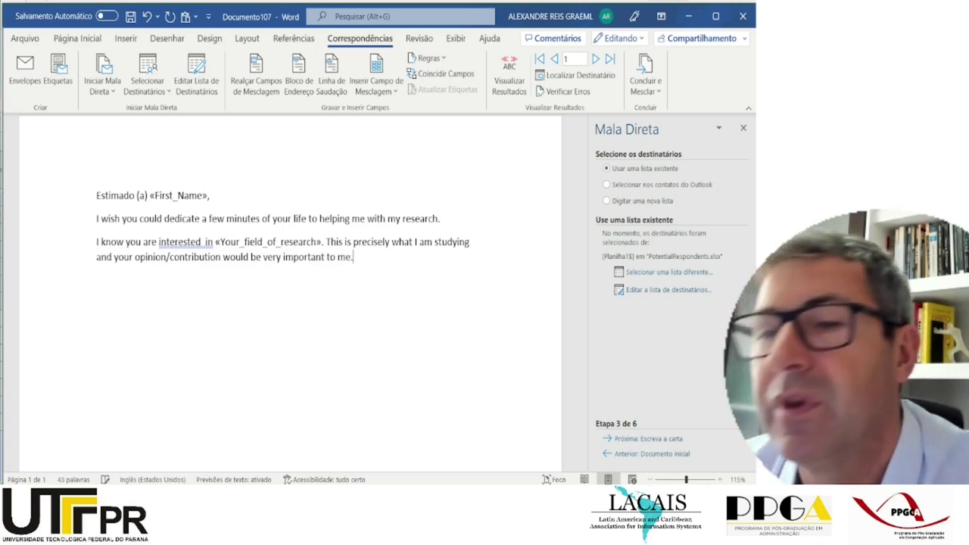
# Correct the extra space between "interested" and "in" in the letter's second body paragraph.
pyautogui.moveTo(158, 243); pyautogui.dragTo(213, 242)
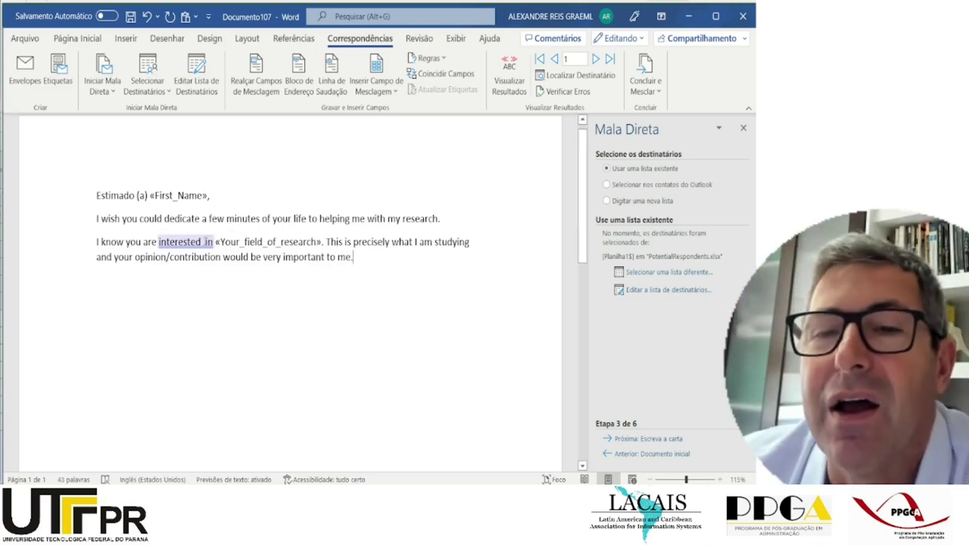
pyautogui.click(202, 243)
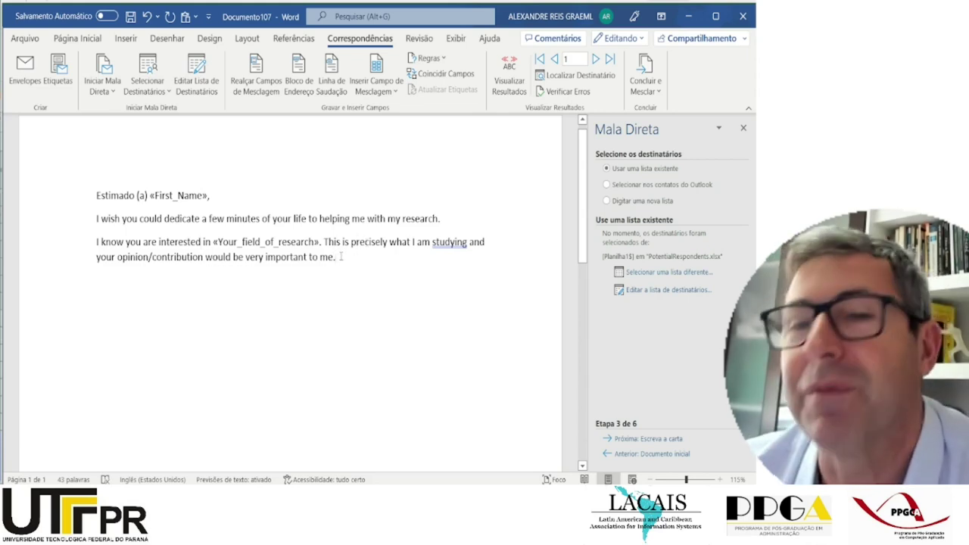
# Remove "o (a)" from the greeting so that only "Estimad" stands before the First_Name merge field.
pyautogui.press('Return')
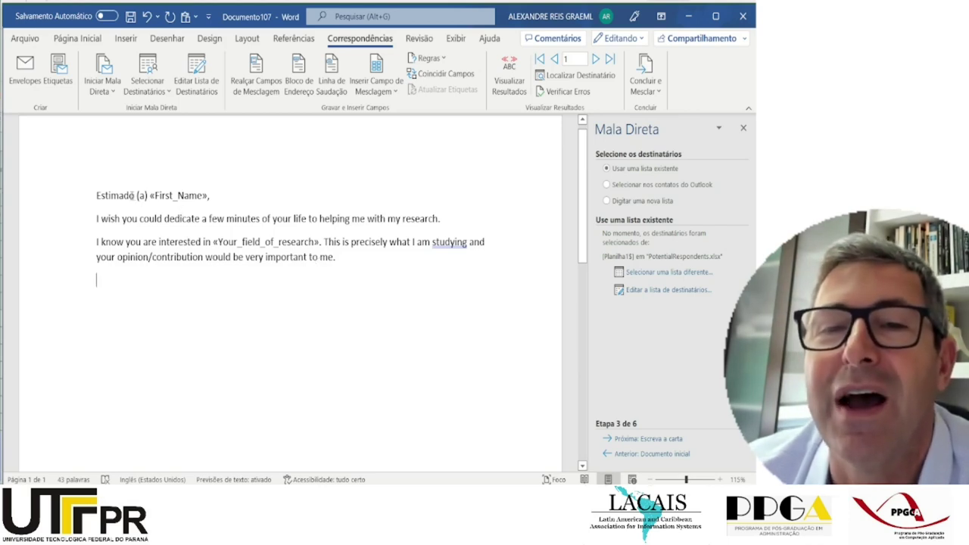
pyautogui.doubleClick(133, 195)
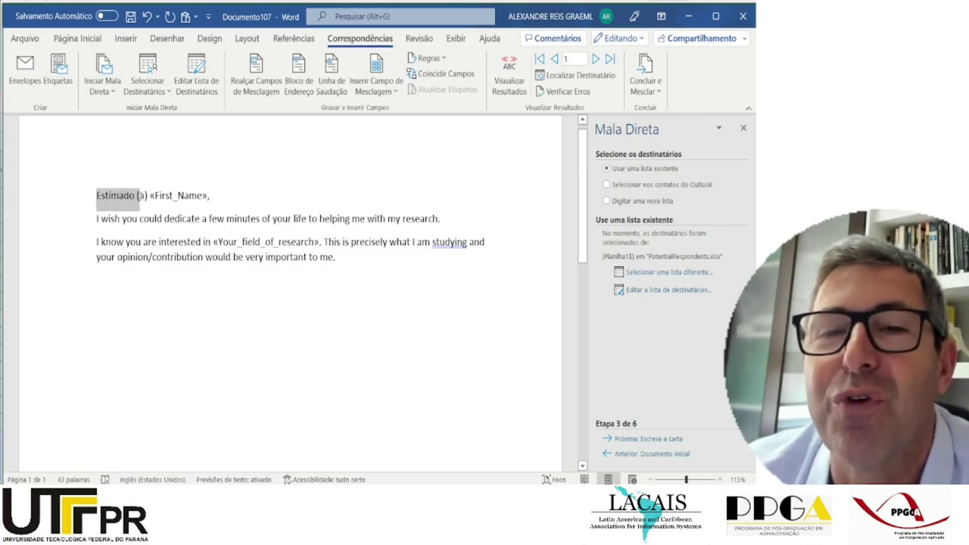
pyautogui.click(133, 196)
pyautogui.moveTo(128, 196); pyautogui.dragTo(135, 195)
pyautogui.hotkey('shift', 'Right')
pyautogui.hotkey('shift', 'Right')
pyautogui.hotkey('shift', 'Right')
pyautogui.hotkey('shift', 'Right')
pyautogui.hotkey('shift', 'Right')
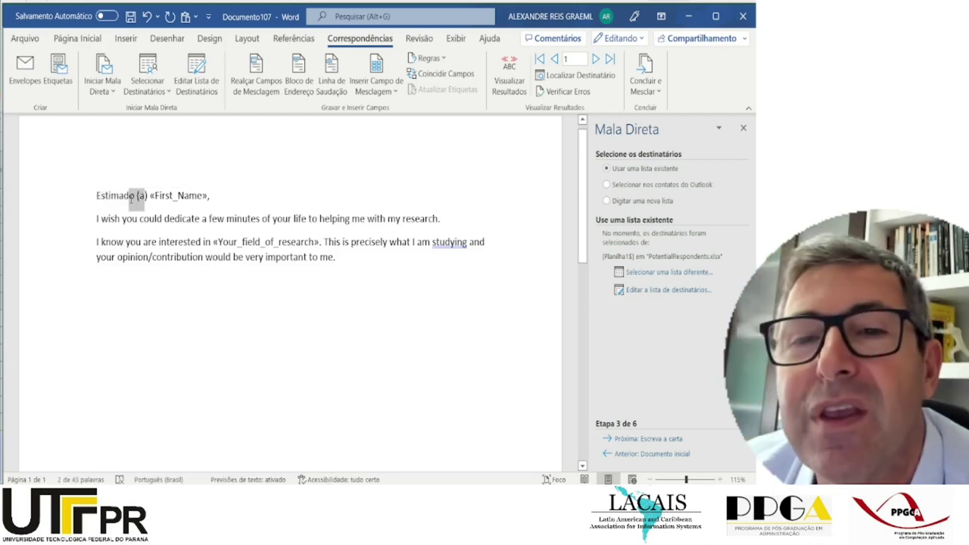
pyautogui.press('Delete')
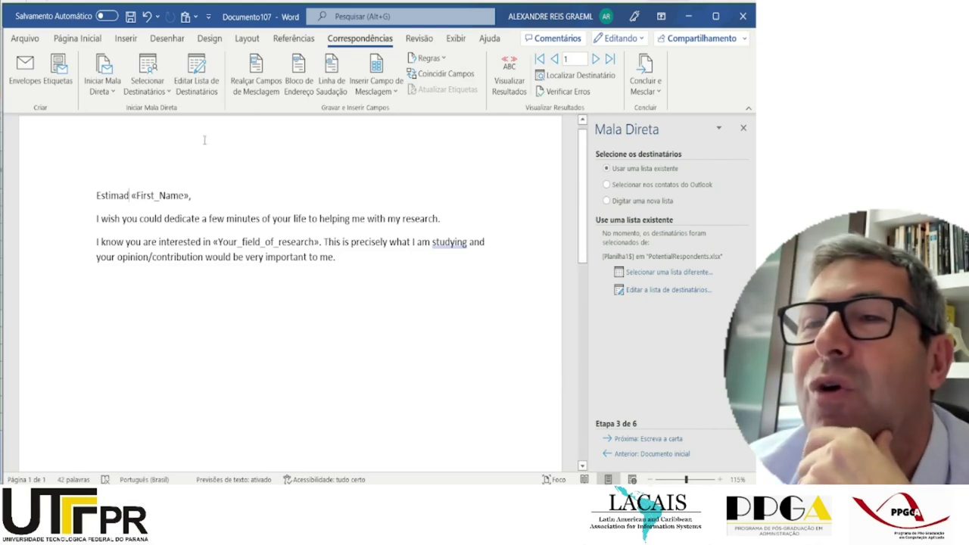
# Insert an If...Then...Else rule after "Estimad" giving "a" when the gender field equals "female" and "o" otherwise.
pyautogui.click(443, 60)
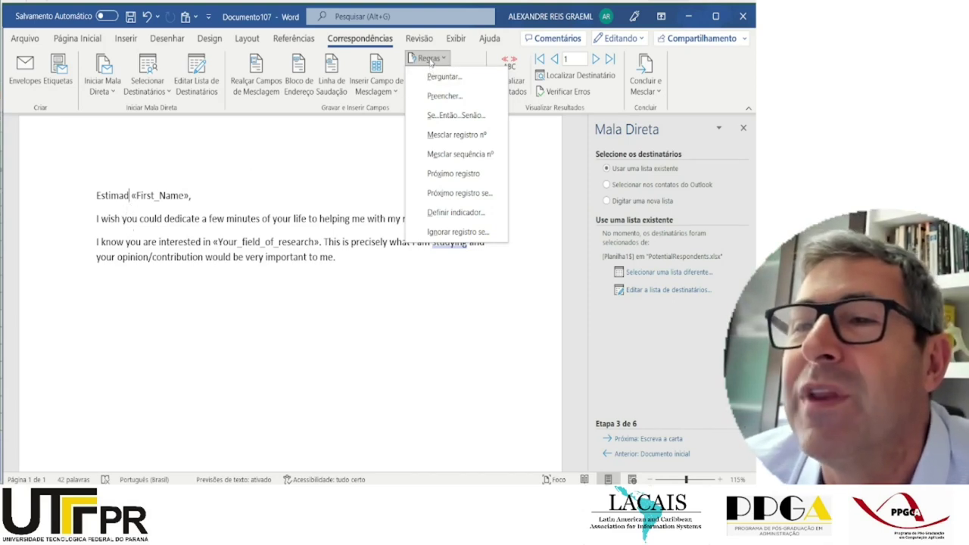
pyautogui.click(453, 115)
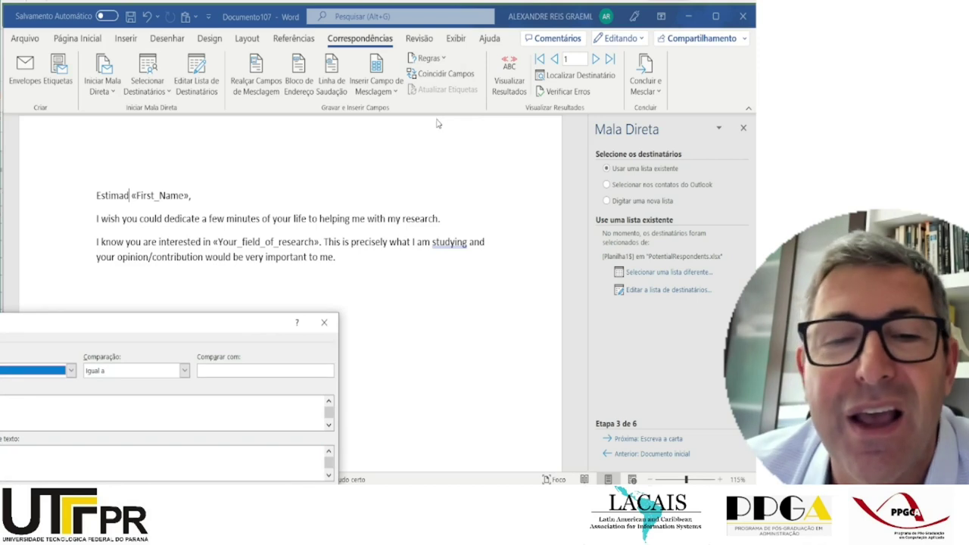
pyautogui.click(72, 370)
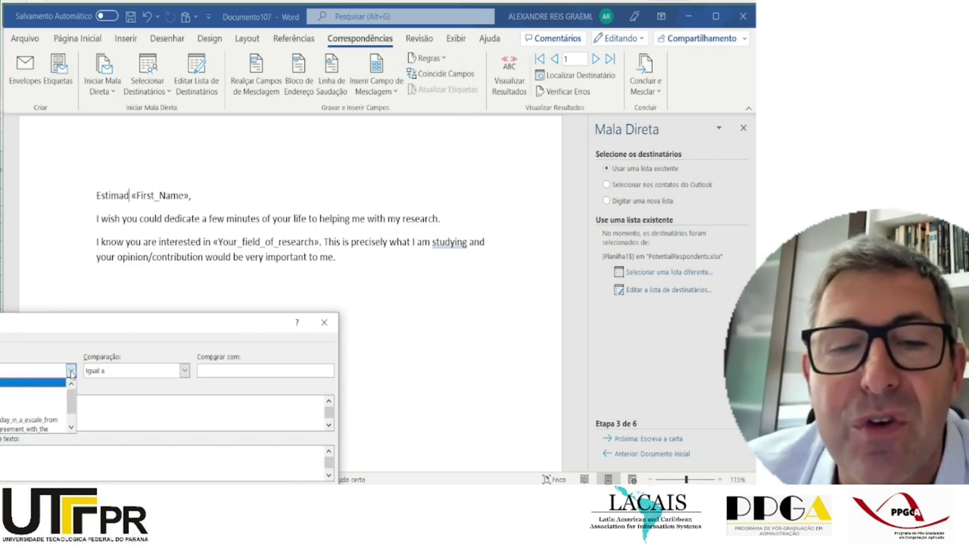
pyautogui.click(2, 403)
pyautogui.click(212, 375)
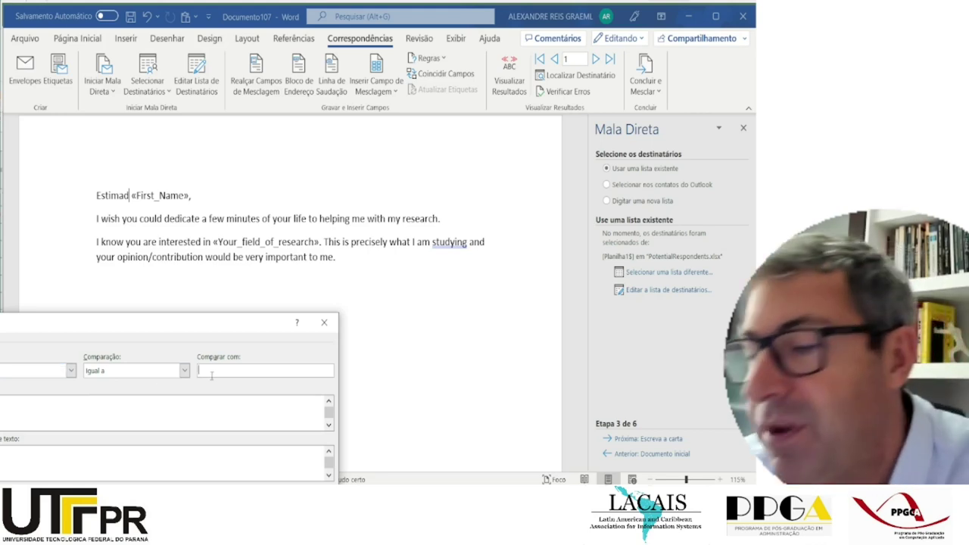
pyautogui.write('female')
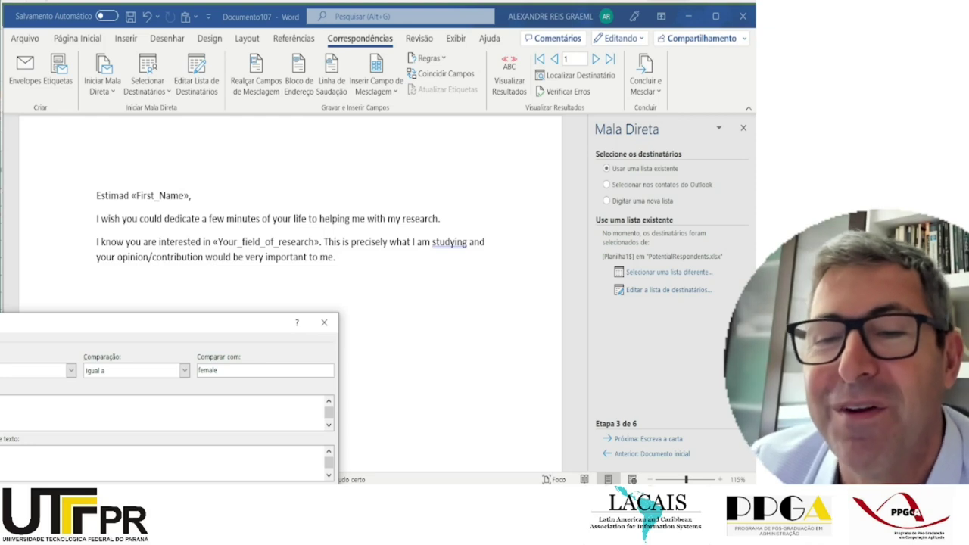
pyautogui.press('Return')
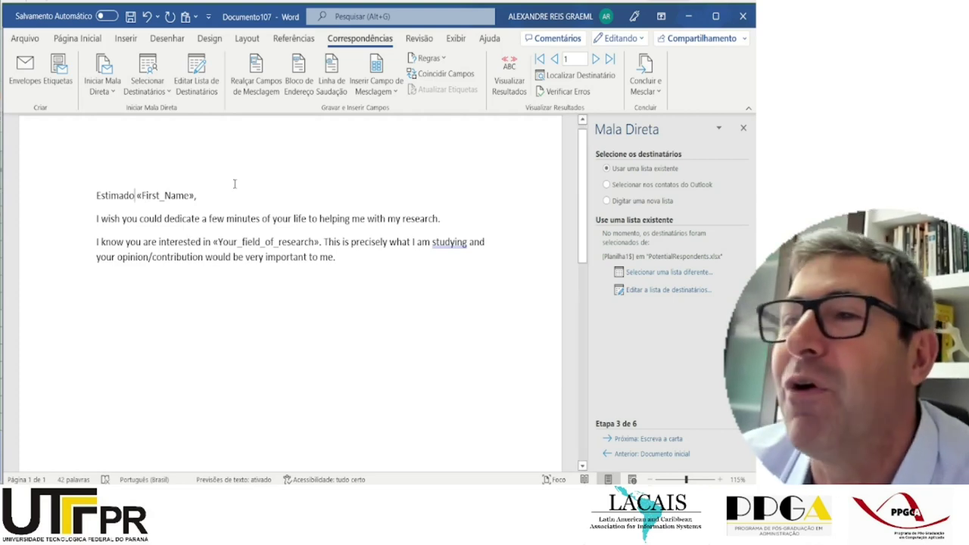
# Preview the merged letter for the first two recipients to check the gendered greeting.
pyautogui.click(511, 78)
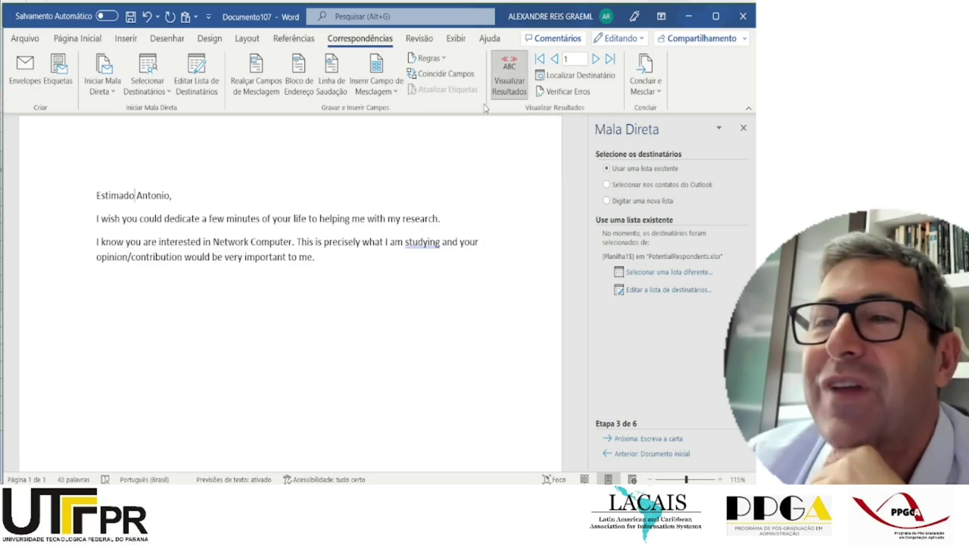
pyautogui.click(510, 78)
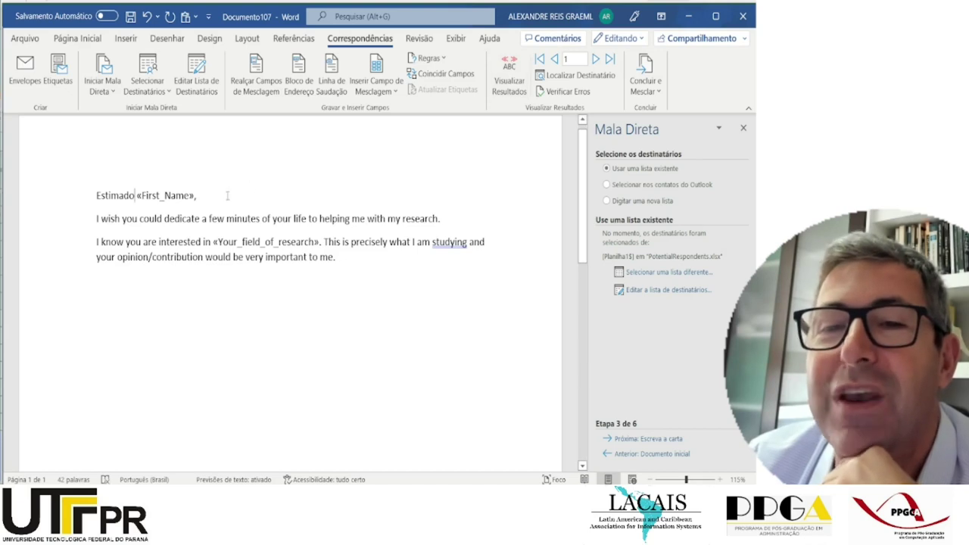
pyautogui.click(509, 69)
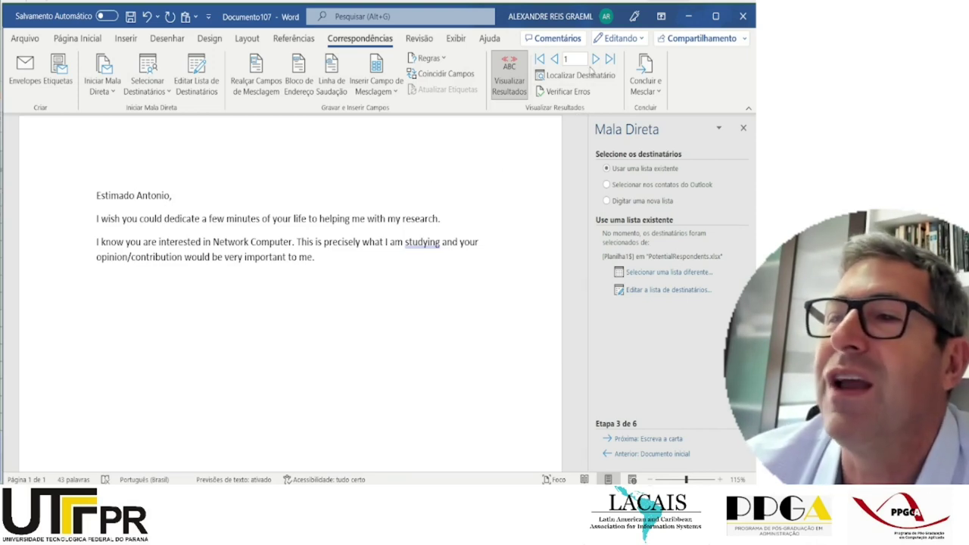
pyautogui.click(596, 59)
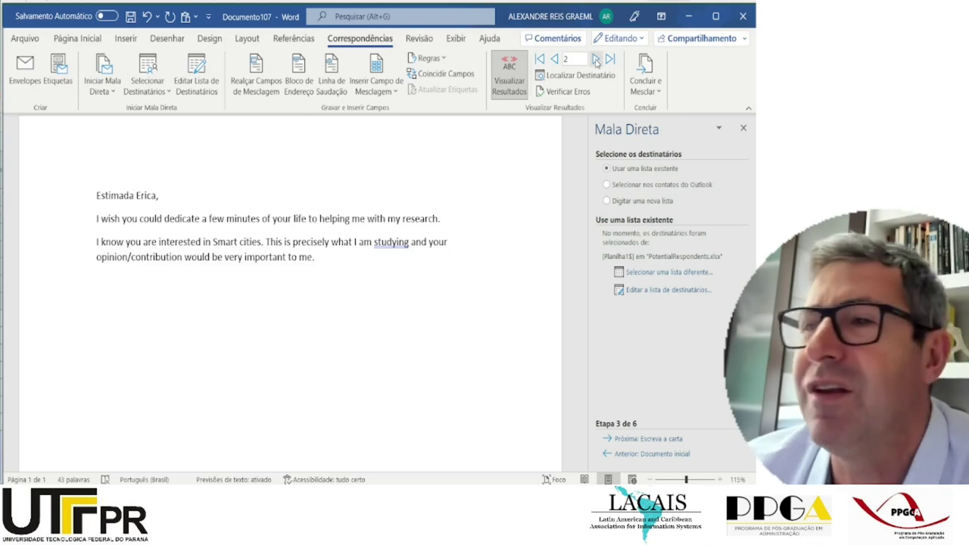
# Set the font size of the whole letter to 16.
pyautogui.moveTo(91, 196); pyautogui.dragTo(344, 261)
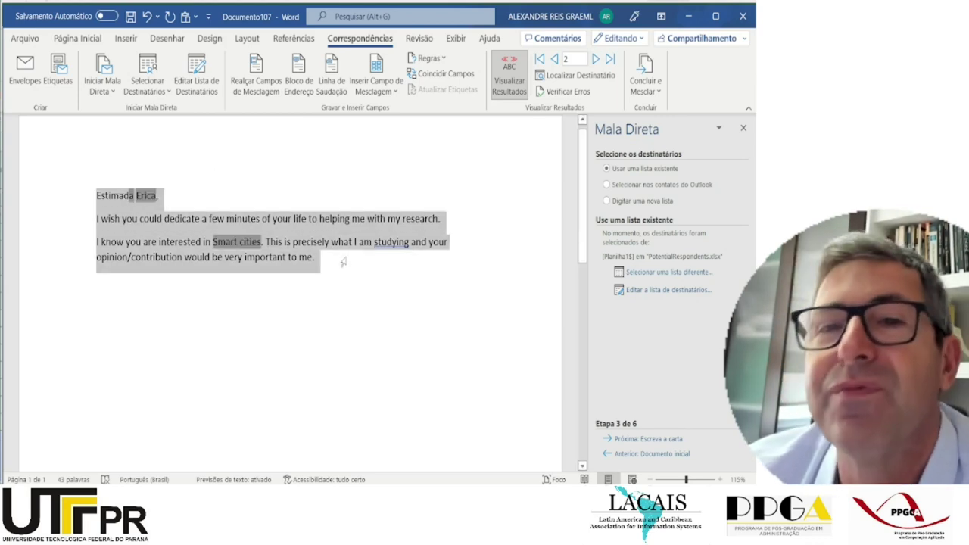
pyautogui.click(78, 39)
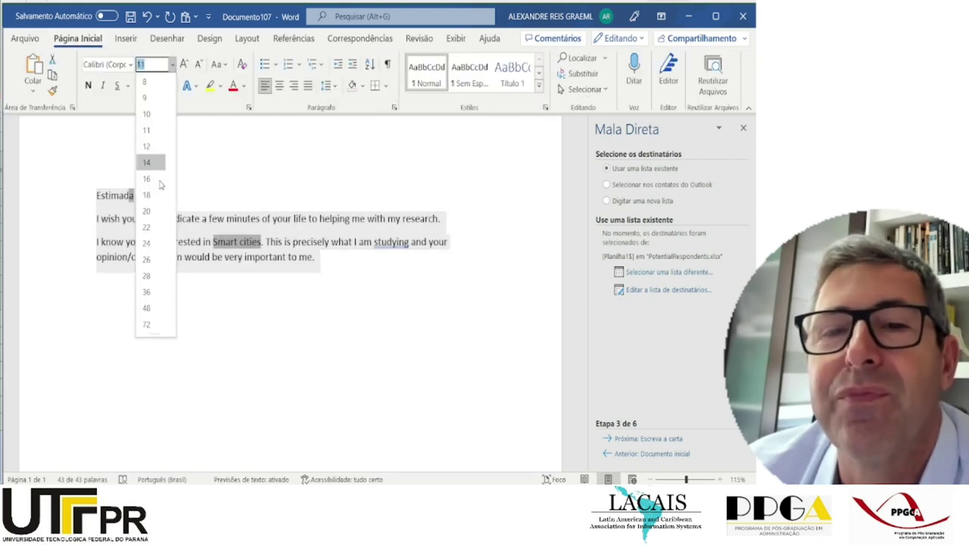
pyautogui.click(151, 186)
pyautogui.hotkey('ctrl', 'a')
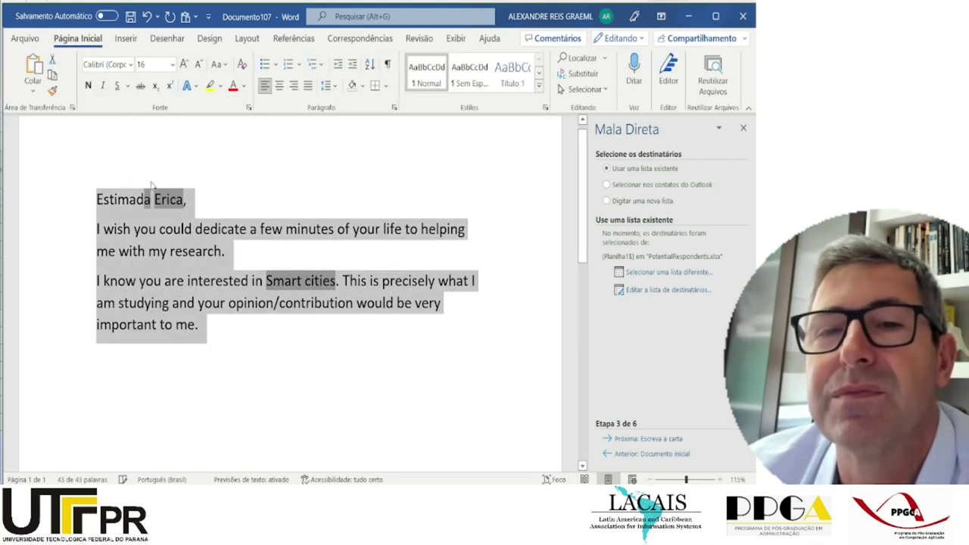
pyautogui.click(488, 148)
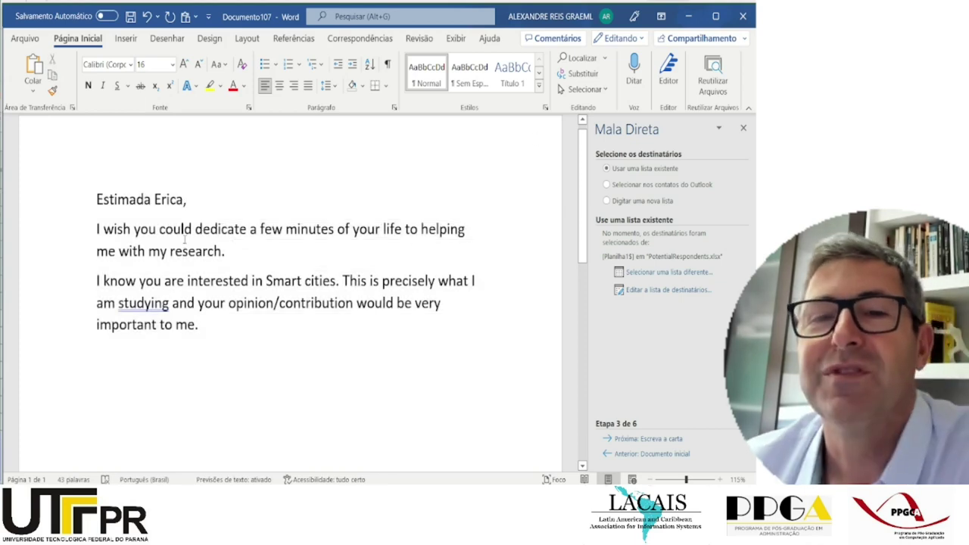
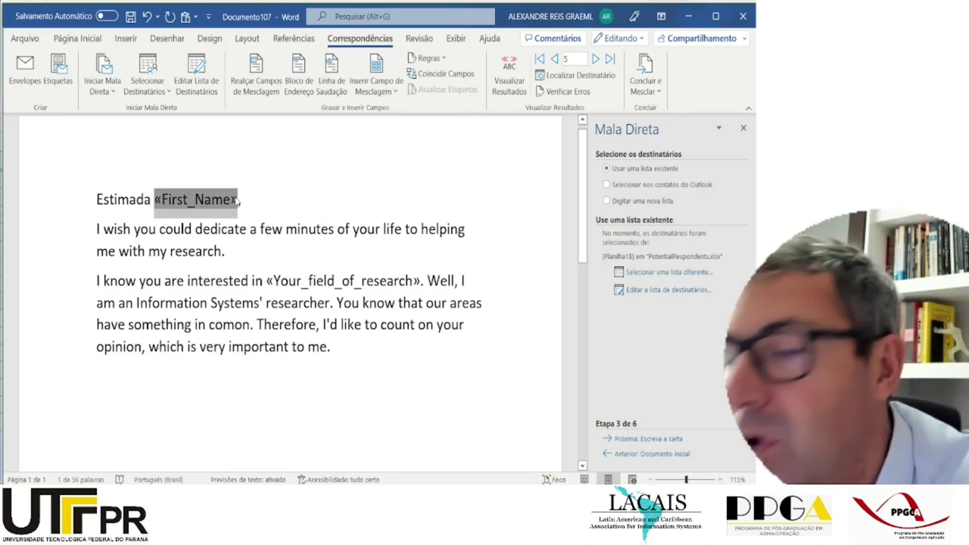
# Make the First_Name and Your_field_of_research merge fields bold.
pyautogui.doubleClick(237, 199)
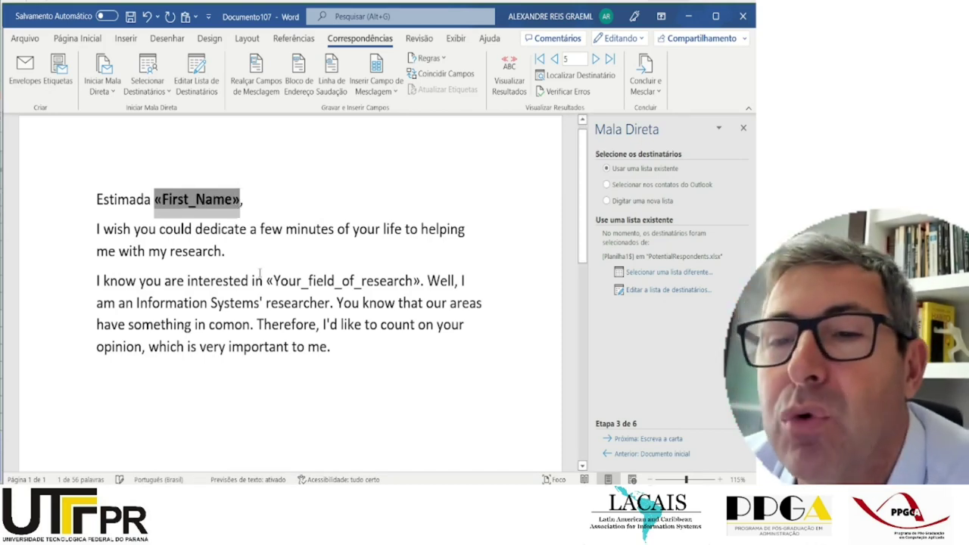
pyautogui.moveTo(268, 280); pyautogui.dragTo(421, 281)
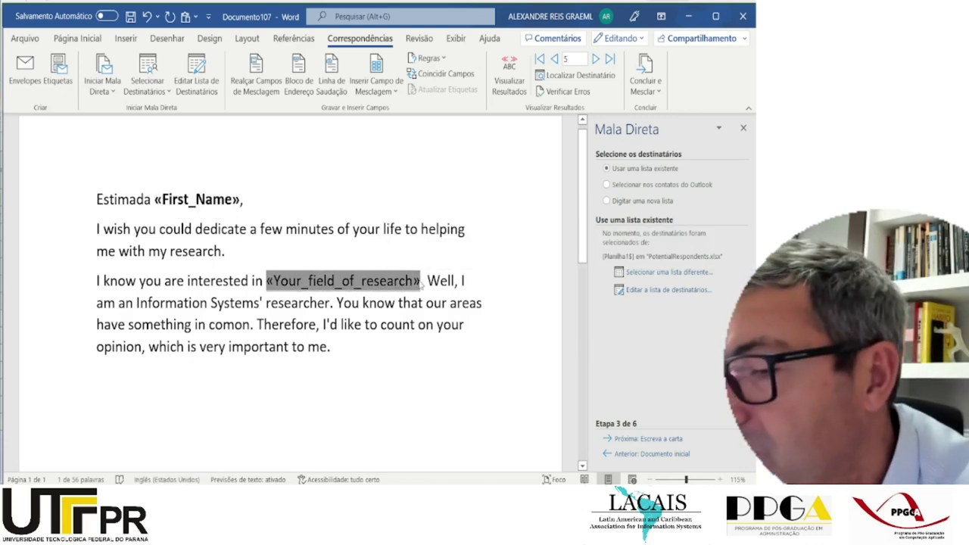
pyautogui.hotkey('ctrl', 's')
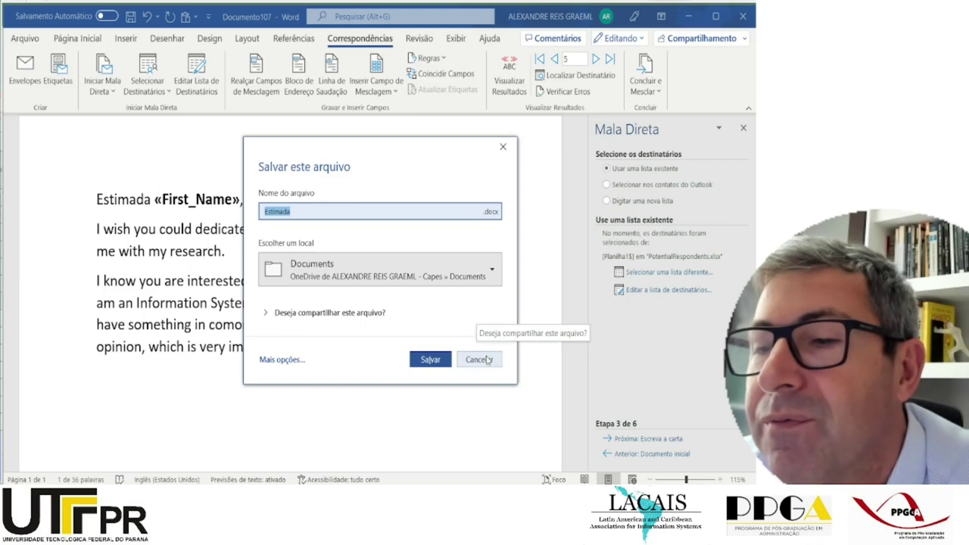
pyautogui.click(479, 359)
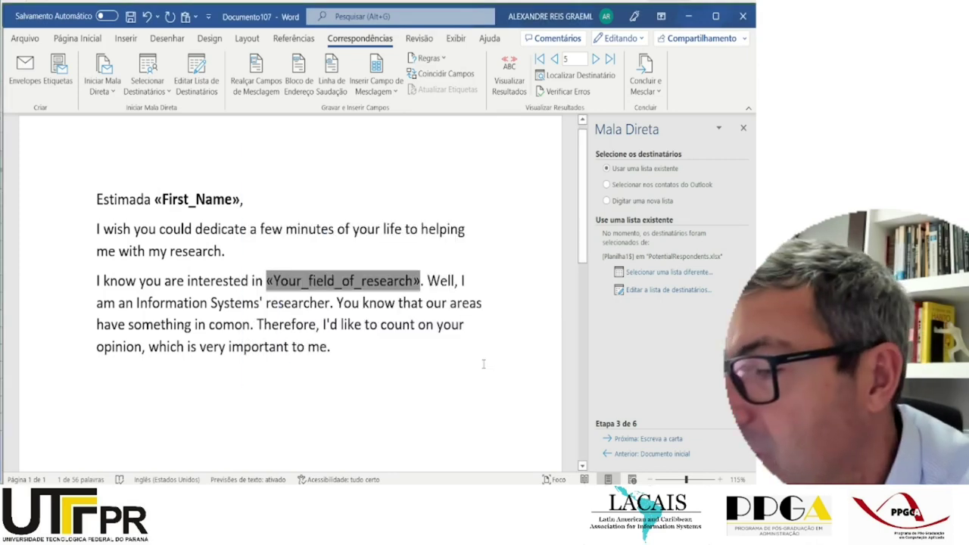
pyautogui.hotkey('ctrl', 'n')
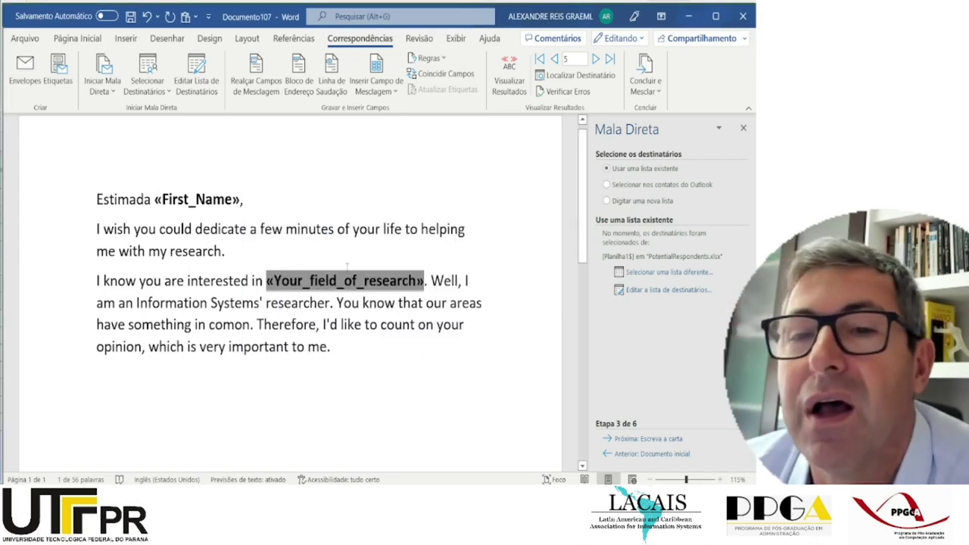
# Close the letter with "Thank you for your support," followed by a blank line and the sender's first name.
pyautogui.moveTo(150, 202); pyautogui.dragTo(144, 201)
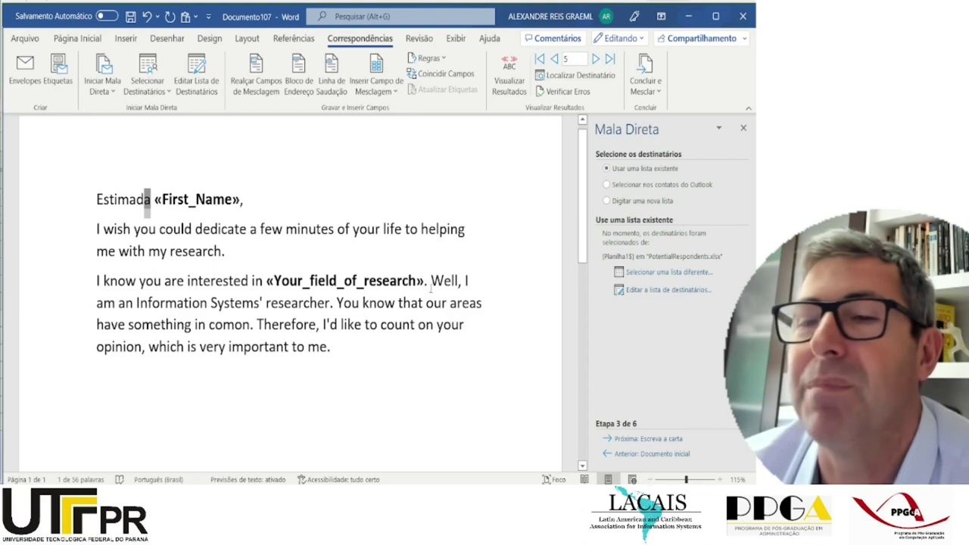
pyautogui.click(376, 351)
pyautogui.press('Return')
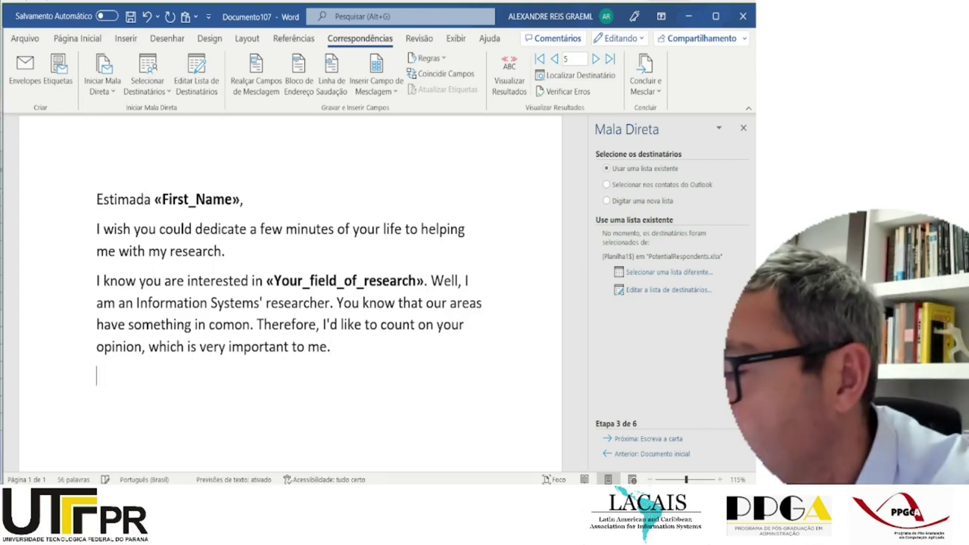
pyautogui.write('Thank you')
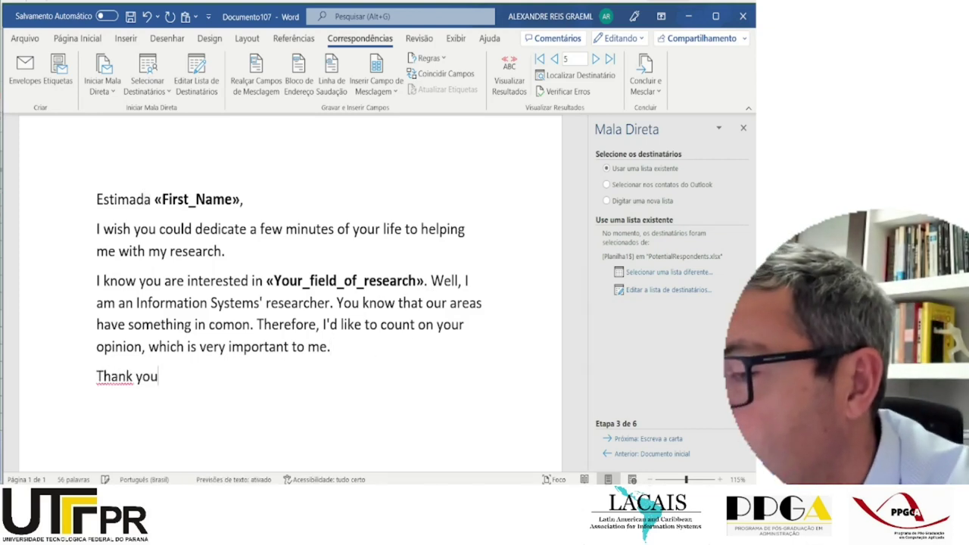
pyautogui.write(' for your support,')
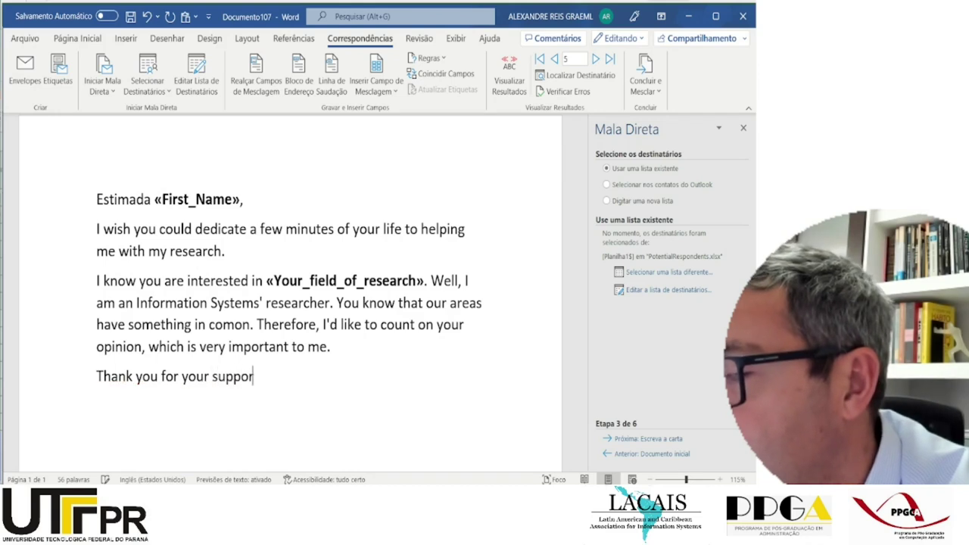
pyautogui.press('Return')
pyautogui.press('Return')
pyautogui.write('Alex')
pyautogui.press('Return')
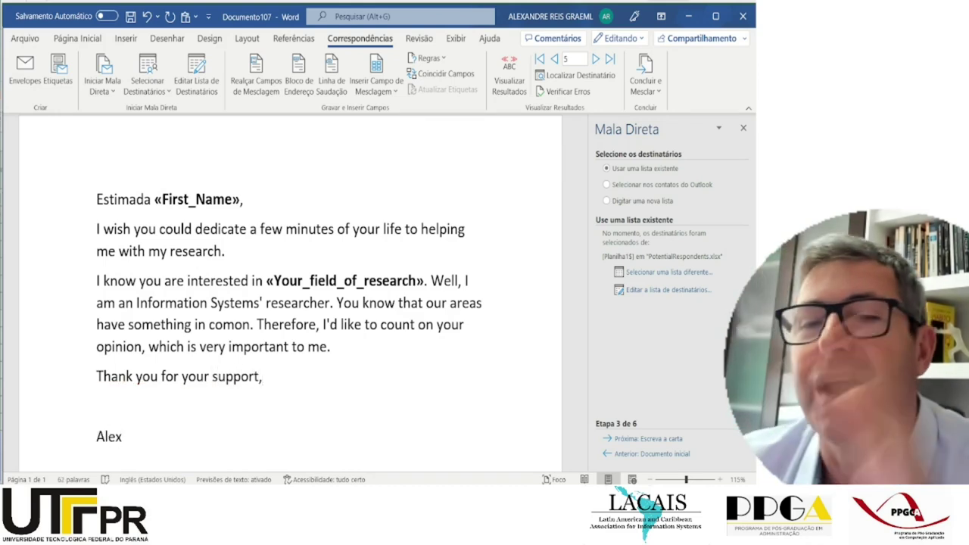
# Preview the merged letters and browse back and forth through the recipients to compare the greeting and research paragraph.
pyautogui.click(194, 205)
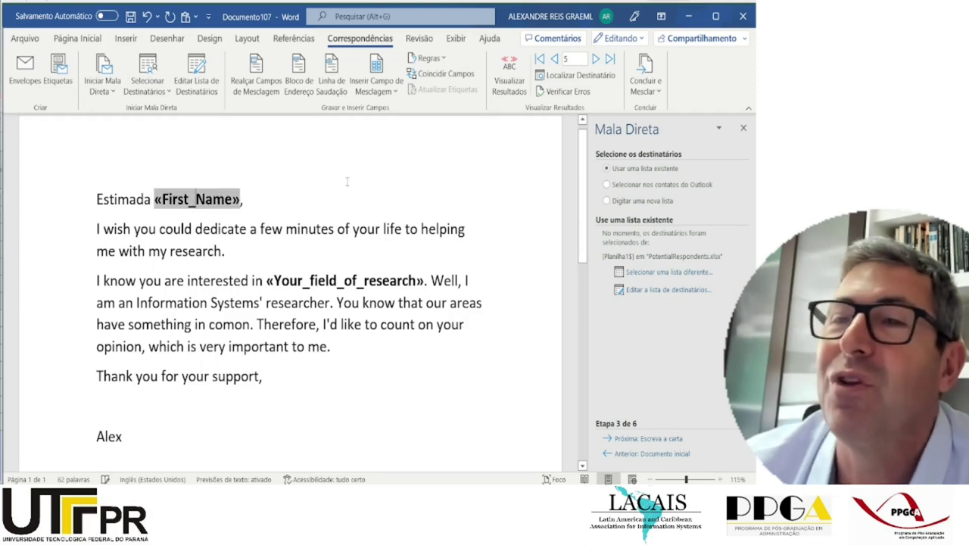
pyautogui.click(509, 67)
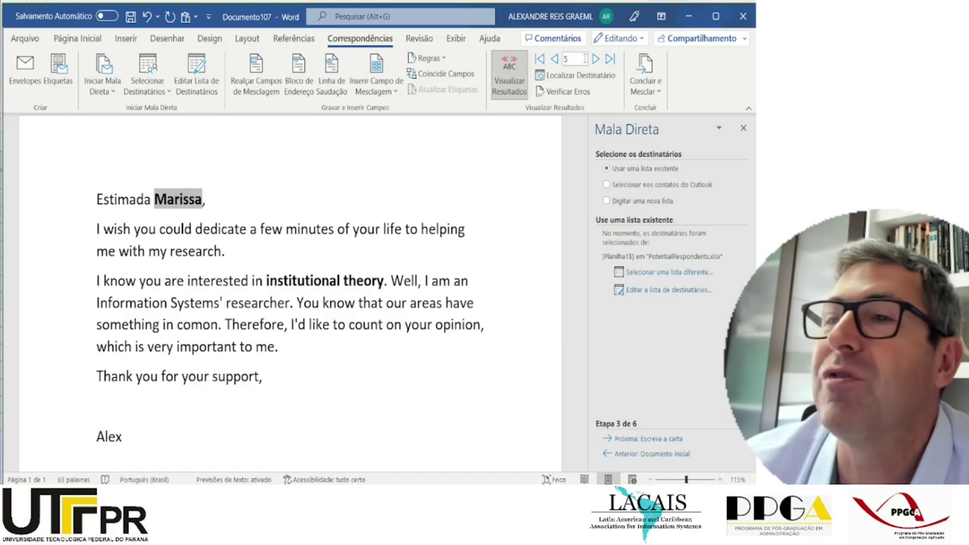
pyautogui.click(595, 59)
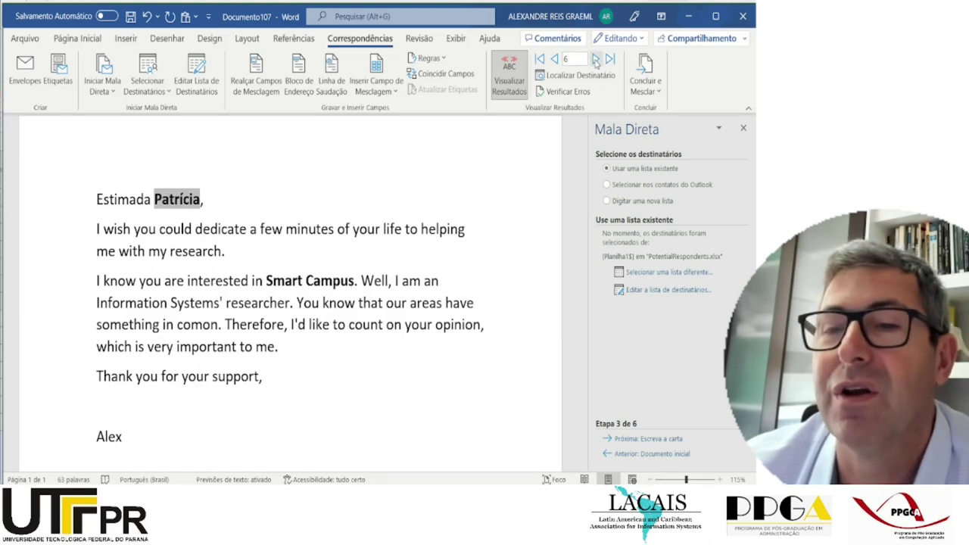
pyautogui.click(595, 59)
pyautogui.click(554, 61)
pyautogui.click(554, 60)
pyautogui.click(555, 61)
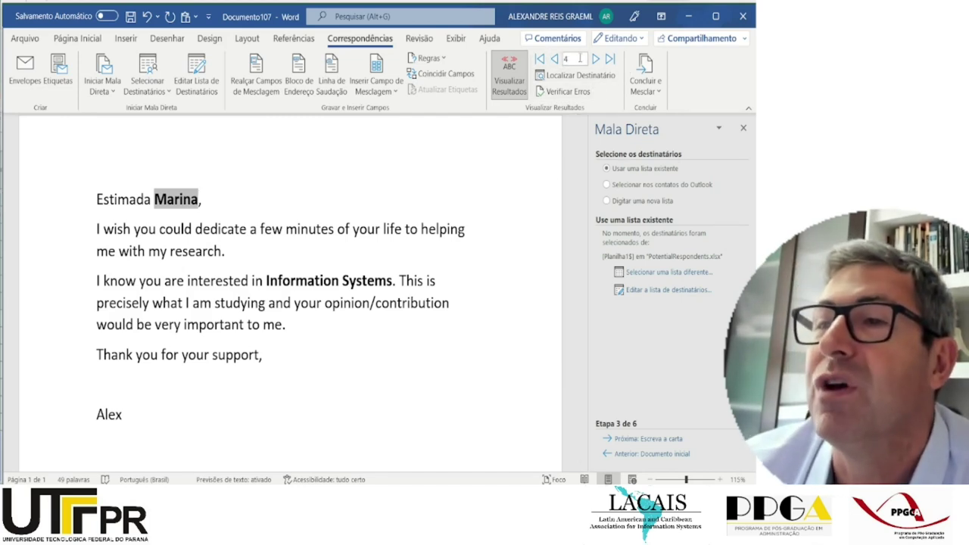
pyautogui.click(596, 60)
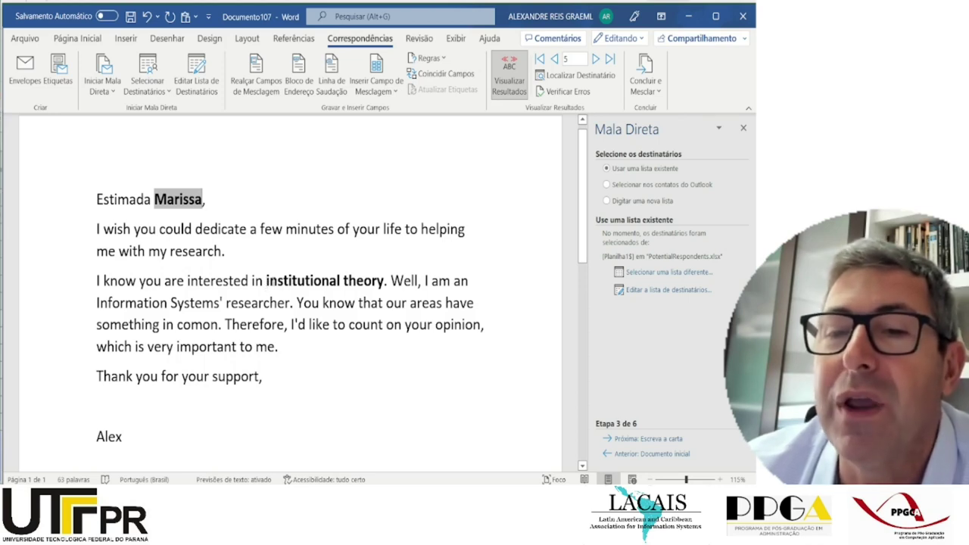
pyautogui.click(270, 281)
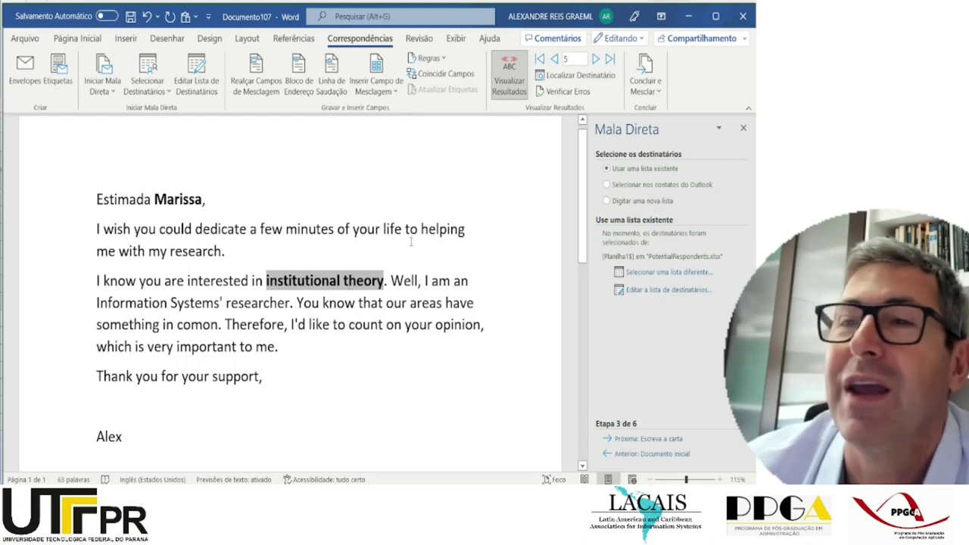
# Browse the preview back to the first recipient and examine the greeting ending, first name, research field and fixed paragraph text.
pyautogui.moveTo(390, 281); pyautogui.dragTo(469, 281)
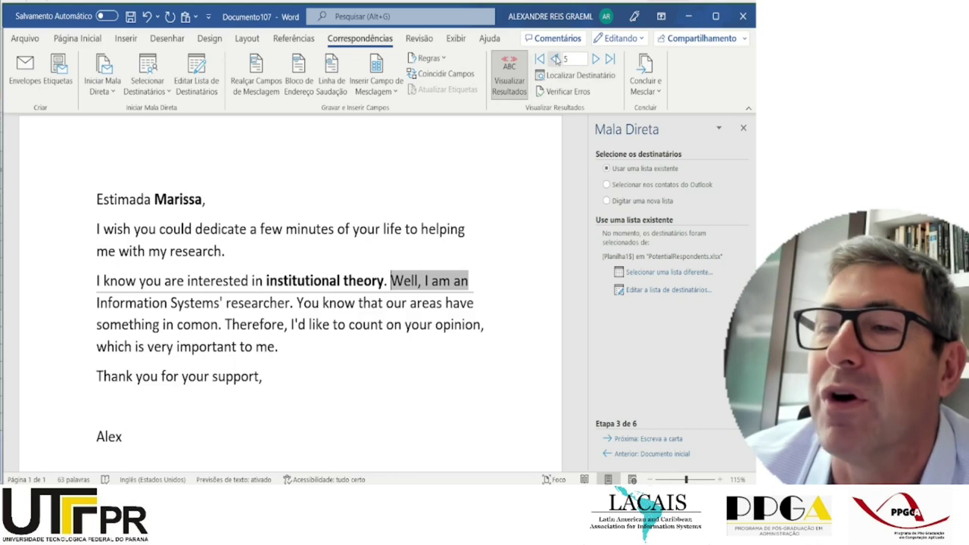
pyautogui.click(556, 59)
pyautogui.click(556, 59)
pyautogui.click(555, 59)
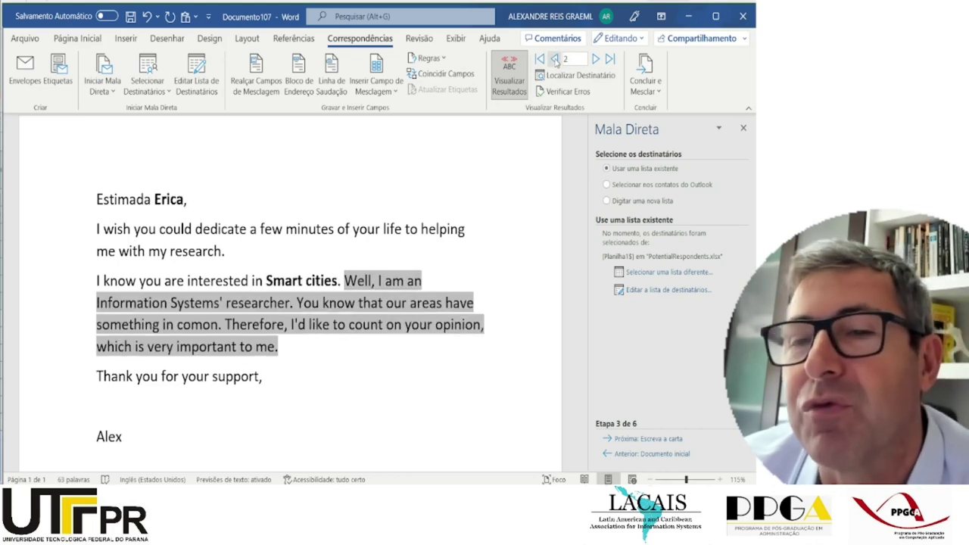
pyautogui.click(556, 59)
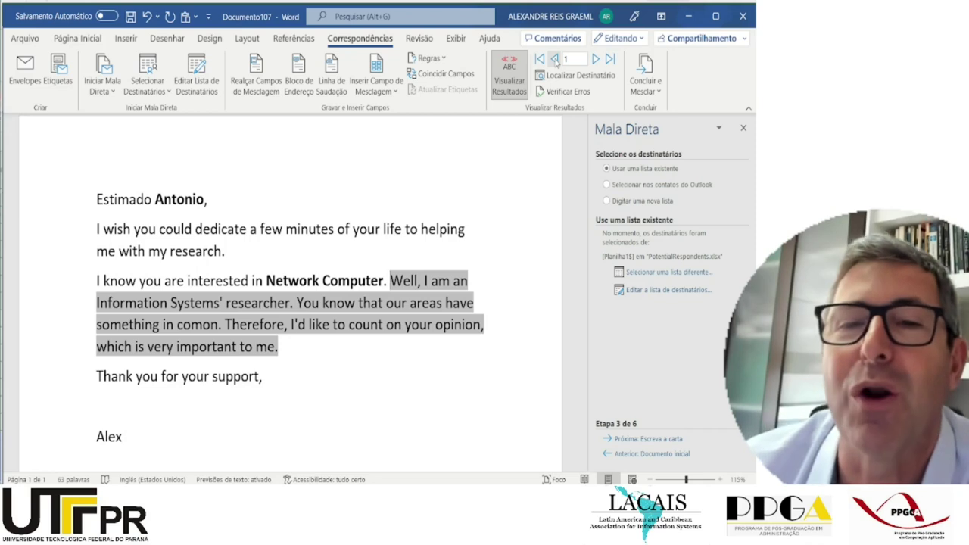
pyautogui.click(201, 199)
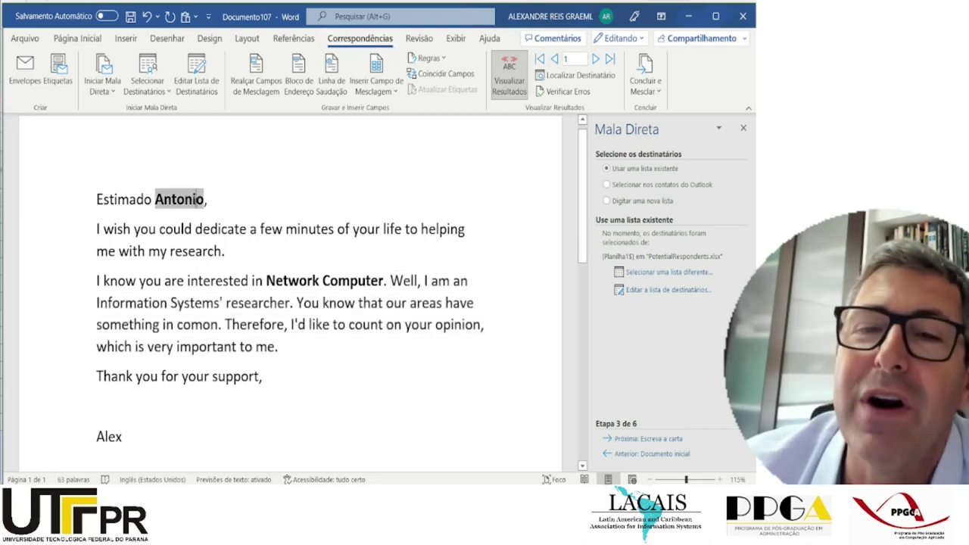
pyautogui.click(147, 199)
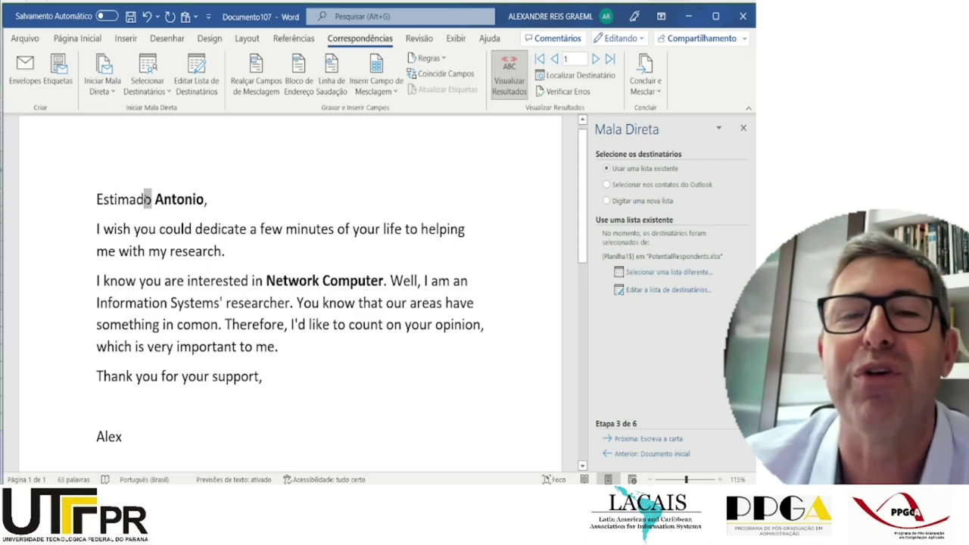
pyautogui.moveTo(145, 200); pyautogui.dragTo(153, 200)
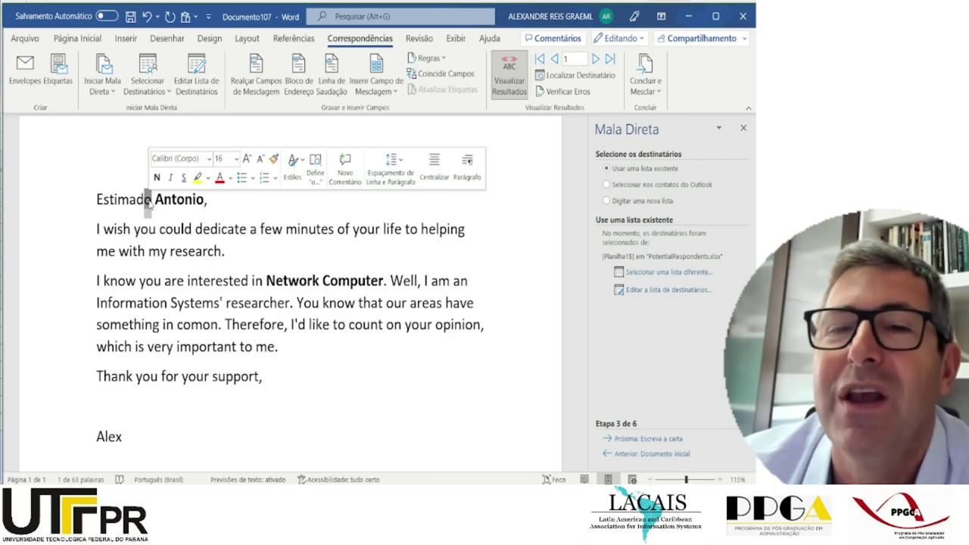
pyautogui.click(270, 280)
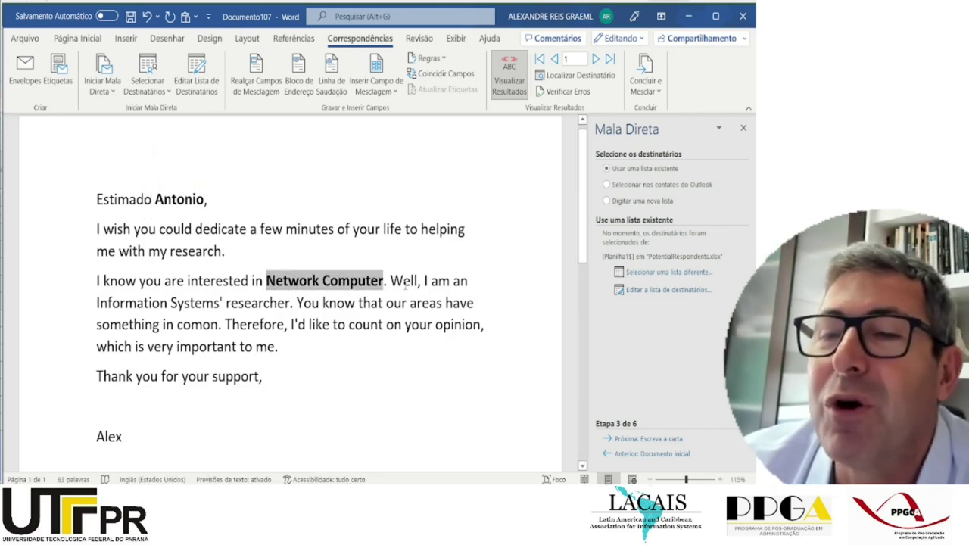
pyautogui.moveTo(390, 280); pyautogui.dragTo(366, 358)
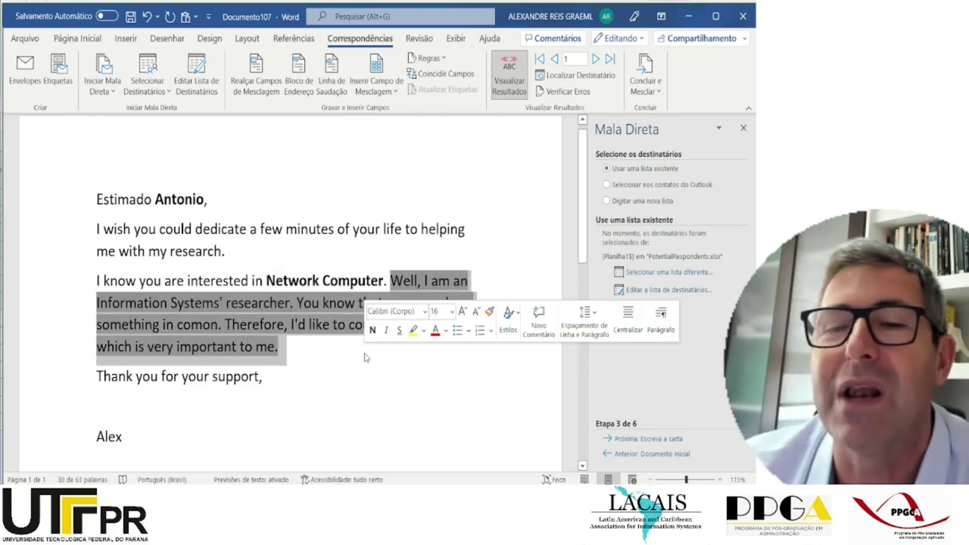
pyautogui.click(298, 372)
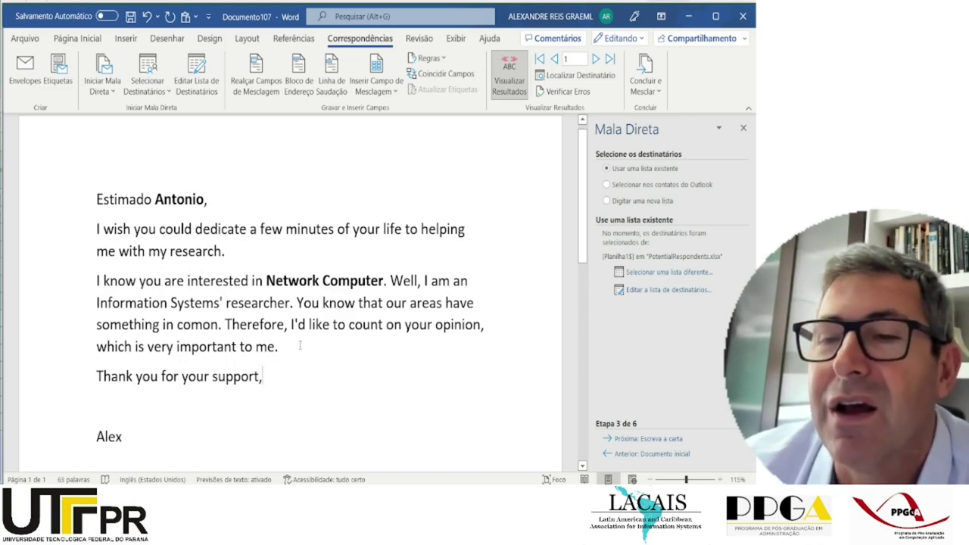
# Add the paragraph "Please fill in the form I included <here>." above the closing line of the letter.
pyautogui.click(303, 347)
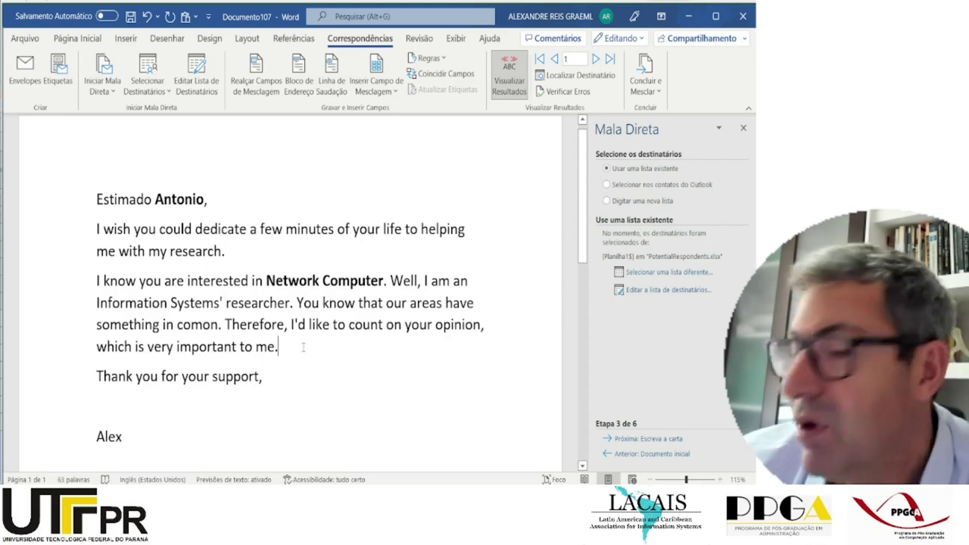
pyautogui.press('Return')
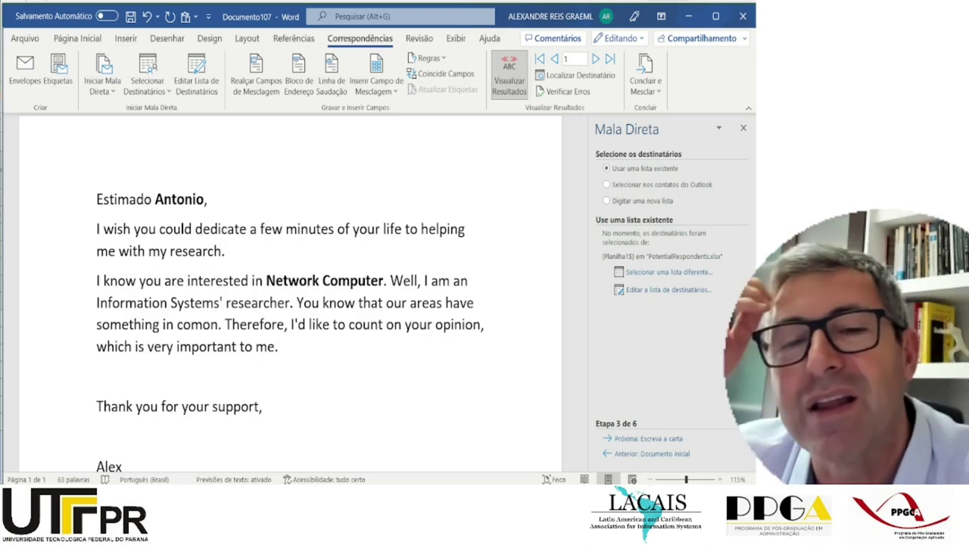
pyautogui.write('Please ')
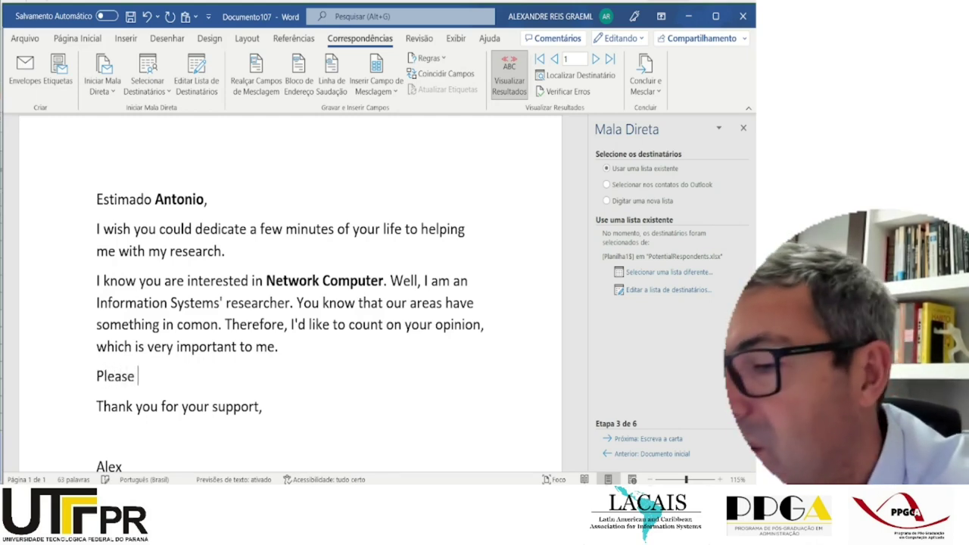
pyautogui.write('fill in the for')
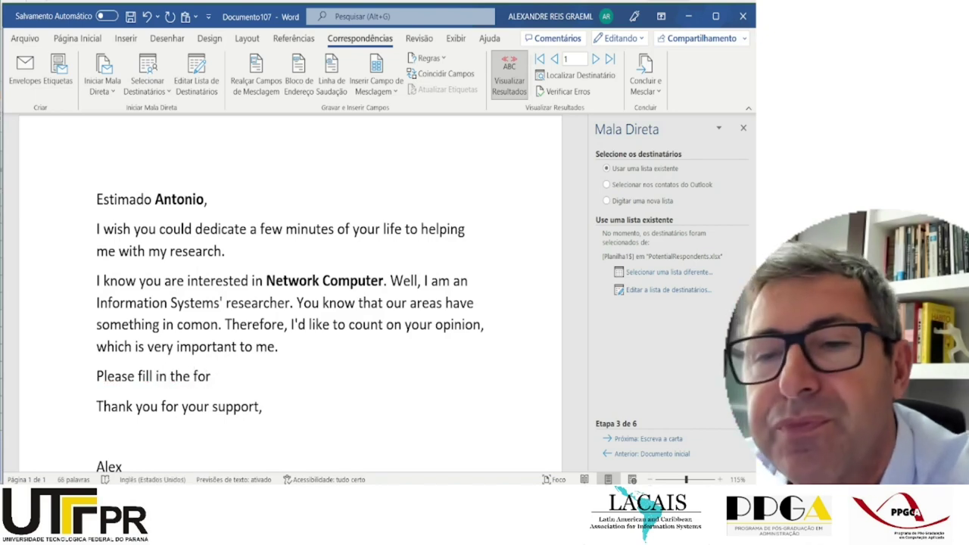
pyautogui.write('m')
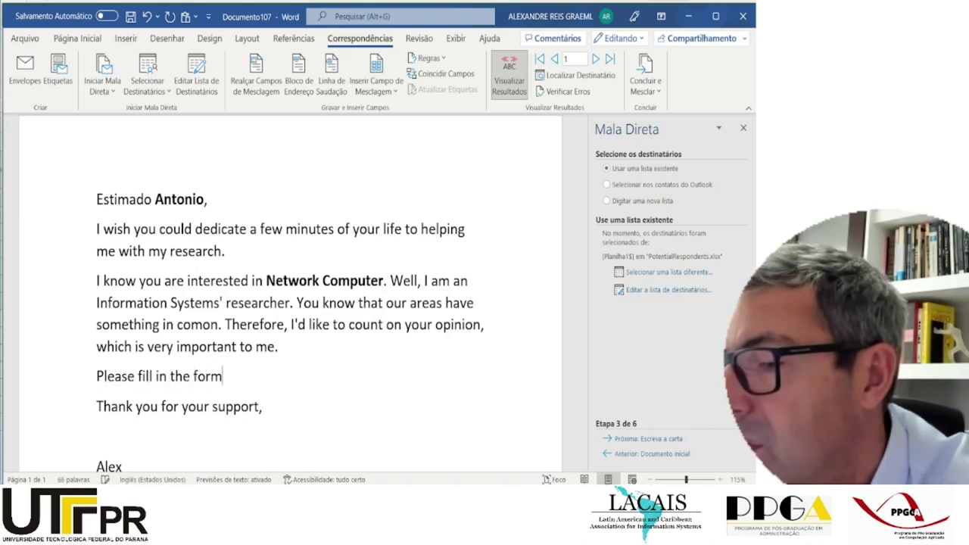
pyautogui.write(' I i')
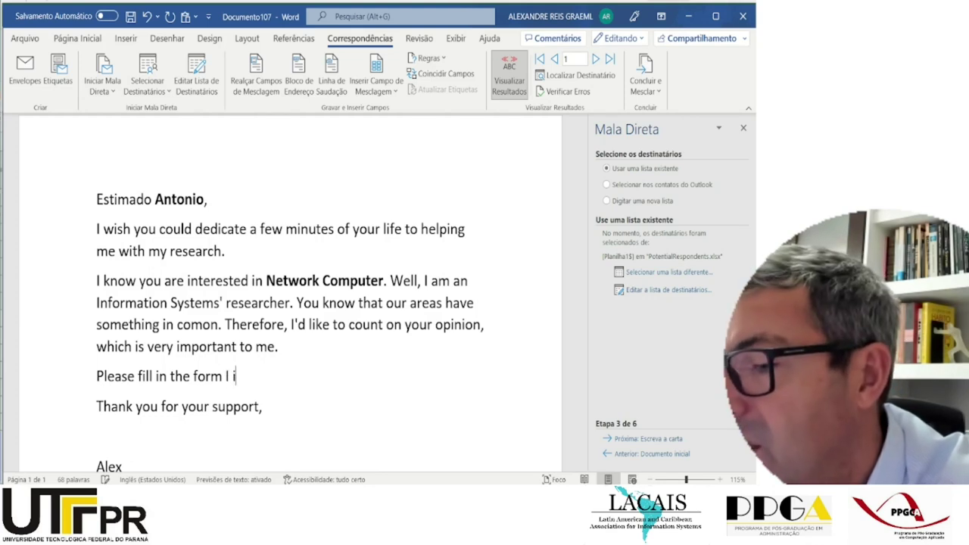
pyautogui.write('ncluded <')
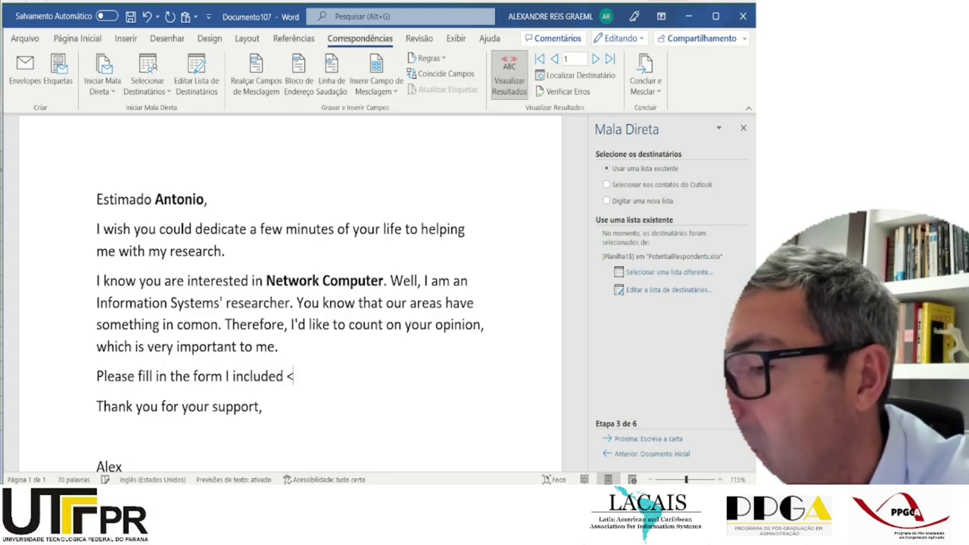
pyautogui.write('here>')
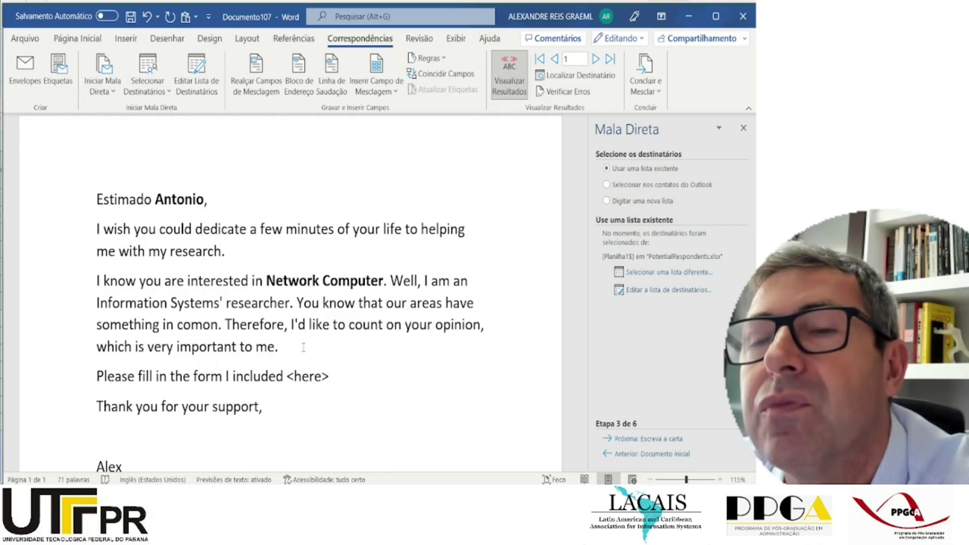
pyautogui.write('.')
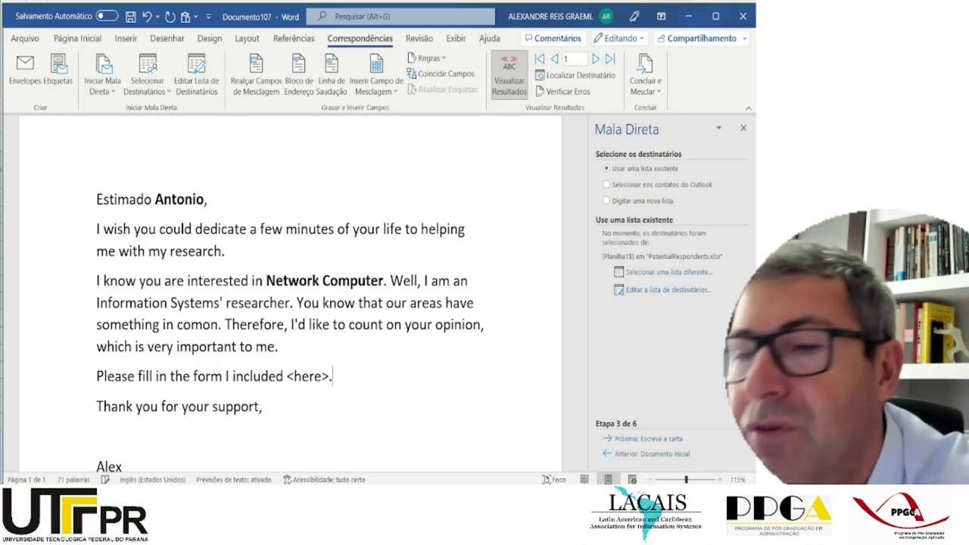
# Select the "<here>." placeholder, then switch to the "Population of Turkey - A" Google Form and copy its shortened share link.
pyautogui.moveTo(288, 376); pyautogui.dragTo(331, 377)
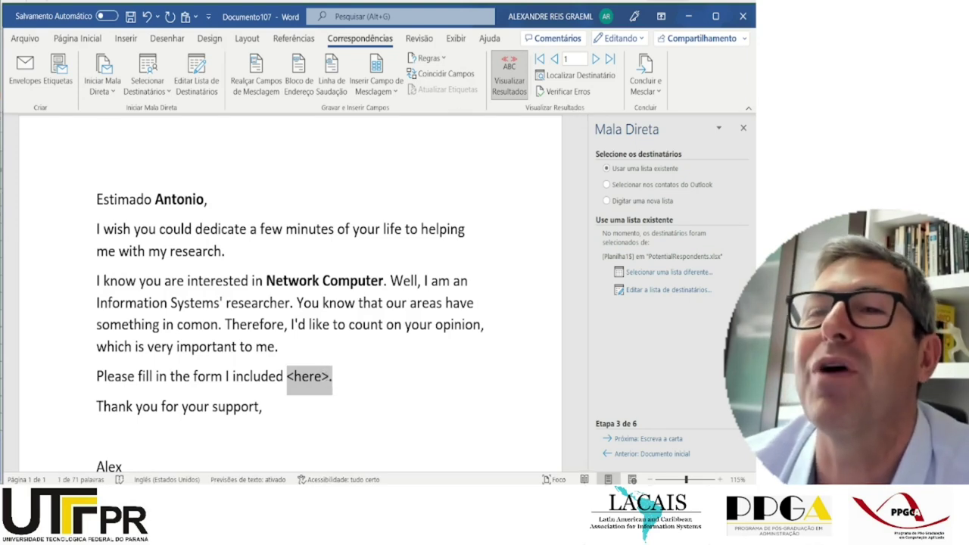
pyautogui.hotkey('alt', 'Tab')
pyautogui.hotkey('alt', 'Tab')
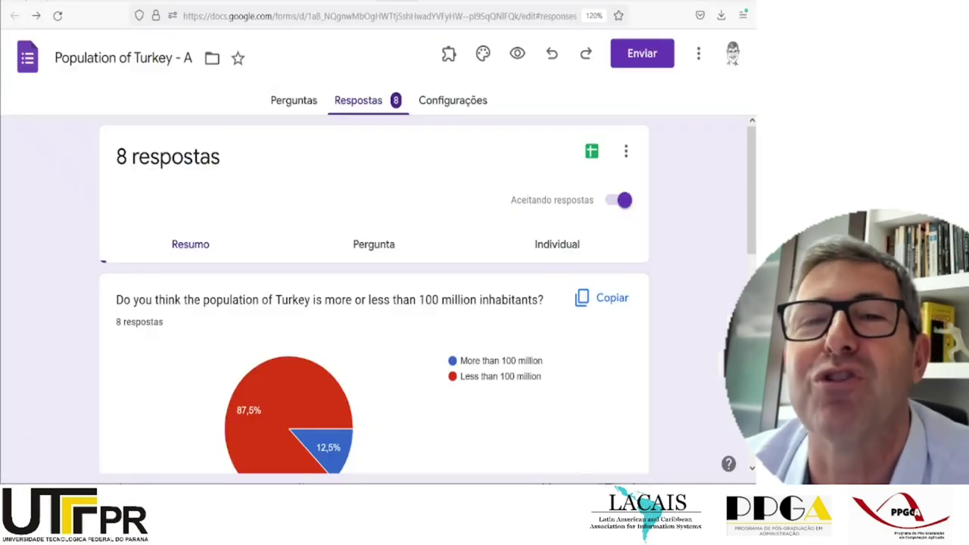
pyautogui.click(642, 55)
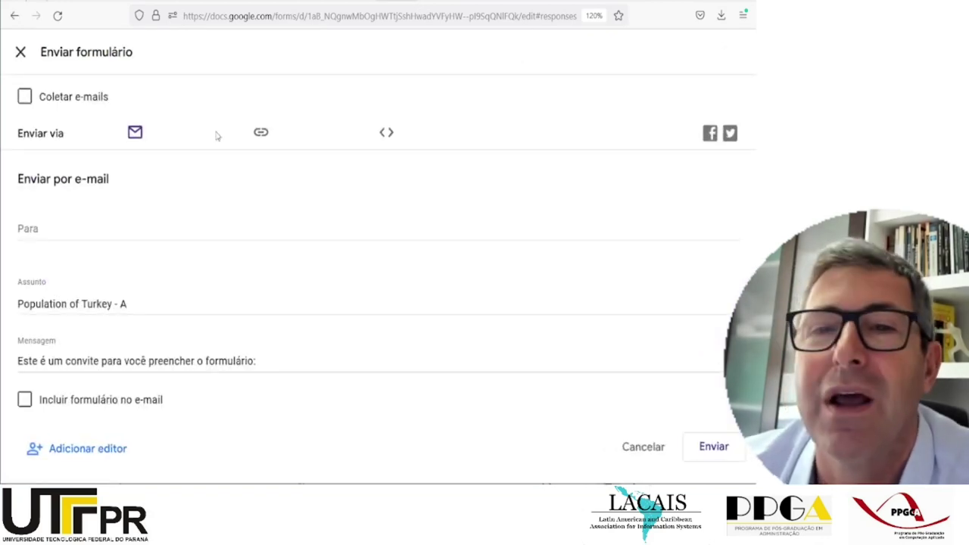
pyautogui.click(259, 134)
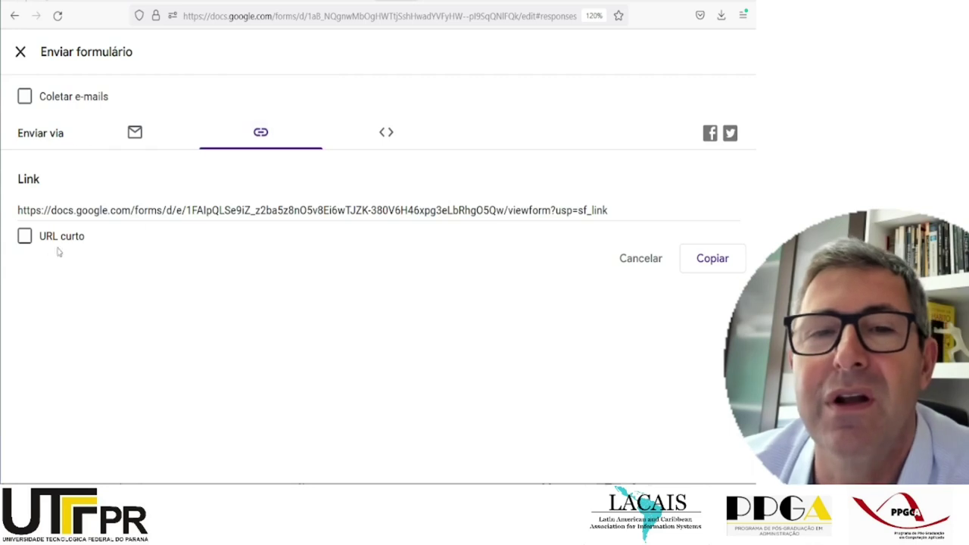
pyautogui.click(24, 237)
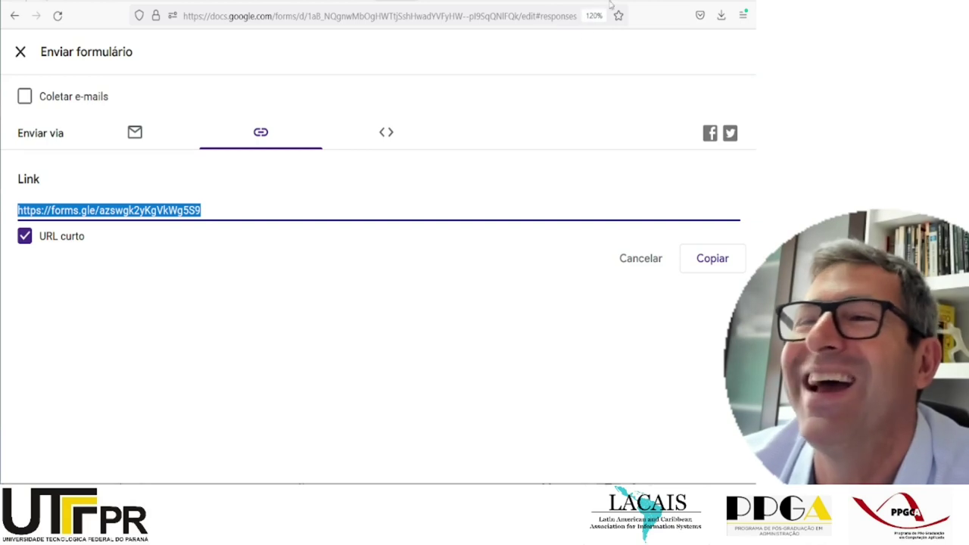
# Return to the Word letter and hyperlink the "<here>." text to the copied form URL.
pyautogui.hotkey('alt', 'Tab')
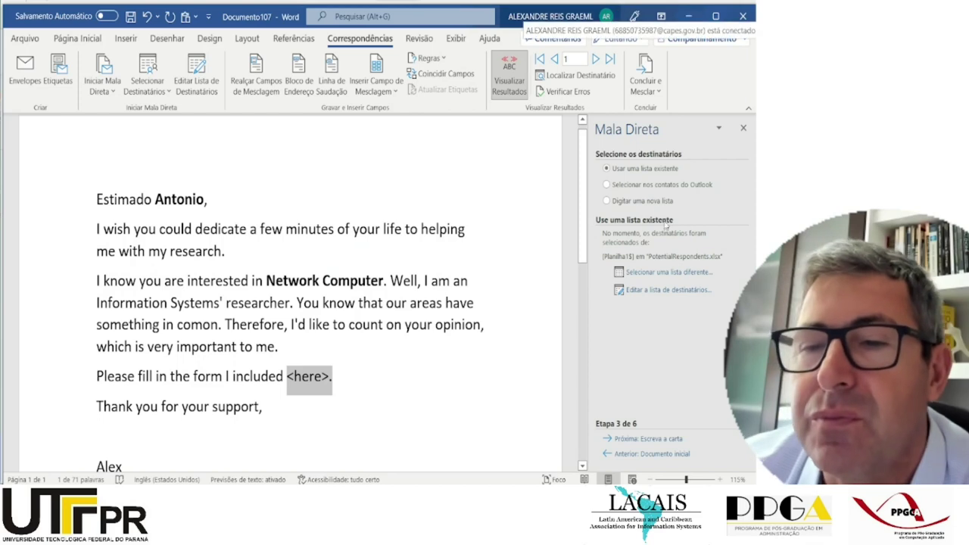
pyautogui.rightClick(313, 376)
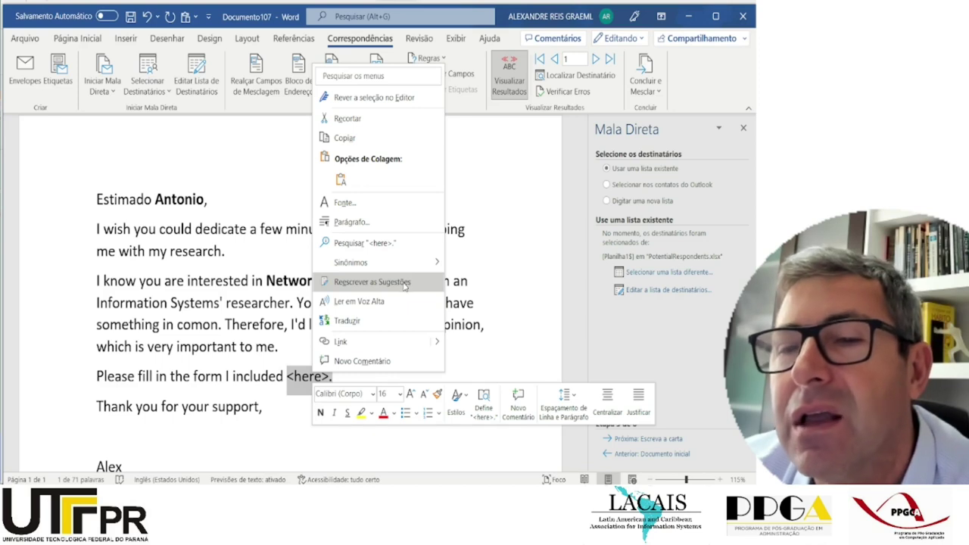
pyautogui.press('Escape')
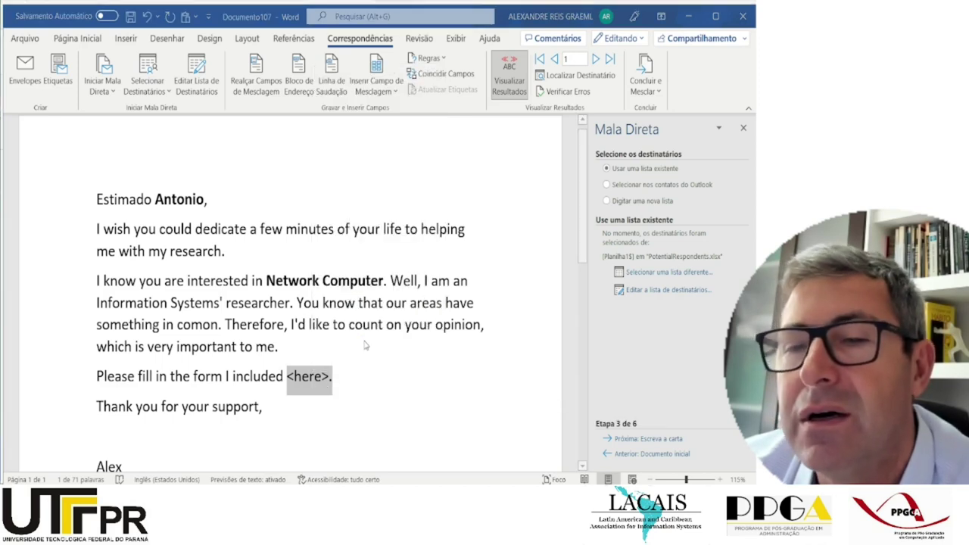
pyautogui.hotkey('ctrl', 'v')
pyautogui.click(426, 387)
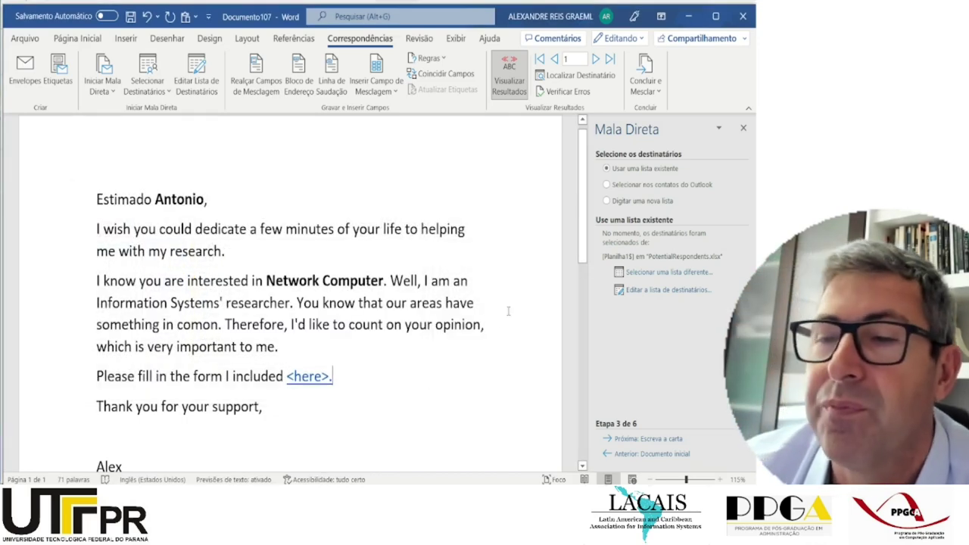
# Switch the results preview off and on again to compare the merge fields with the first recipient's complete letter.
pyautogui.moveTo(587, 247)
pyautogui.mouseDown()
pyautogui.moveTo(588, 271)
pyautogui.moveTo(589, 261)
pyautogui.mouseUp()
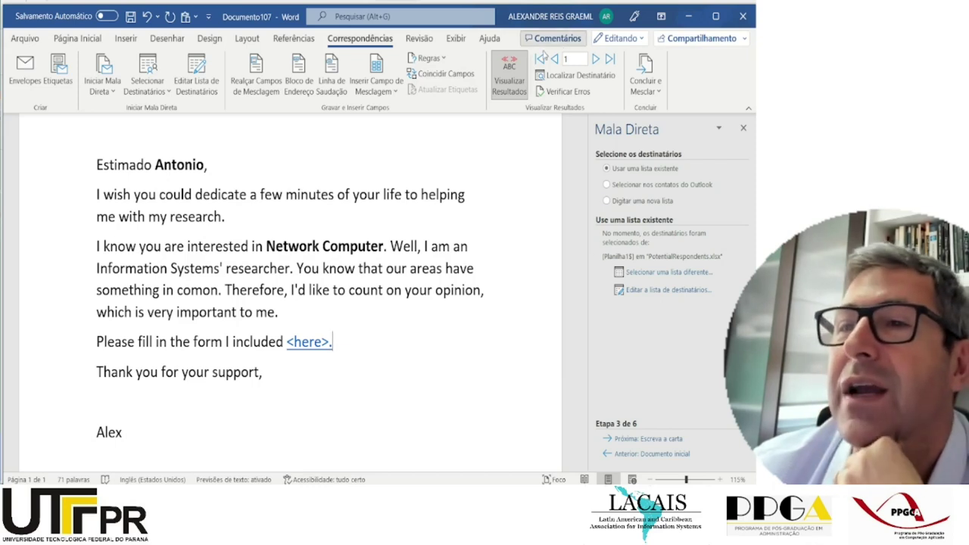
pyautogui.click(522, 69)
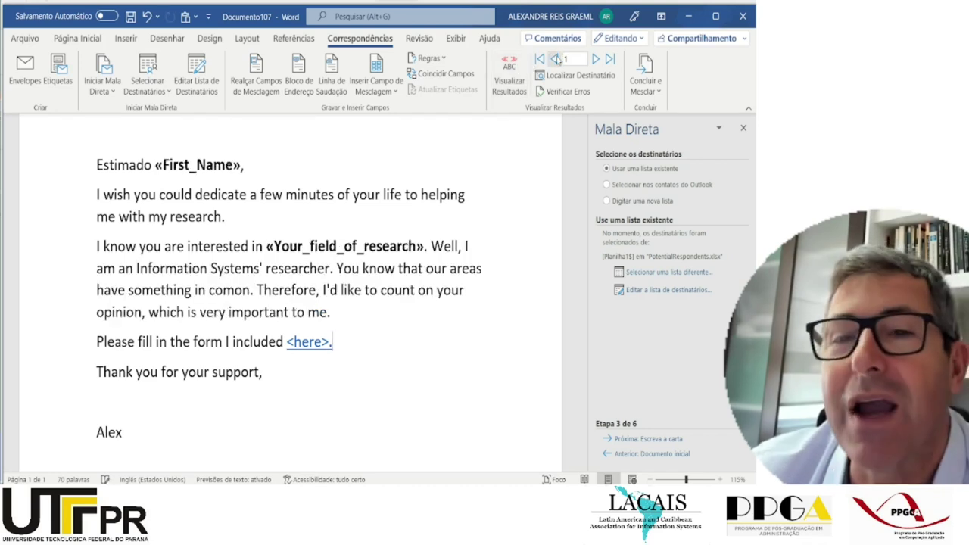
pyautogui.click(508, 73)
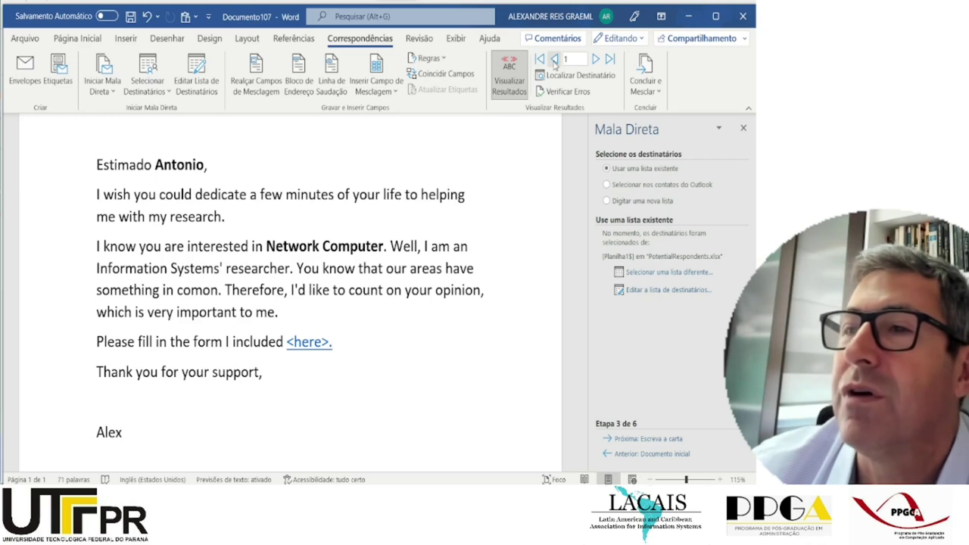
# Start finishing the merge as e-mail messages and open the choice of field for the recipient address.
pyautogui.click(645, 87)
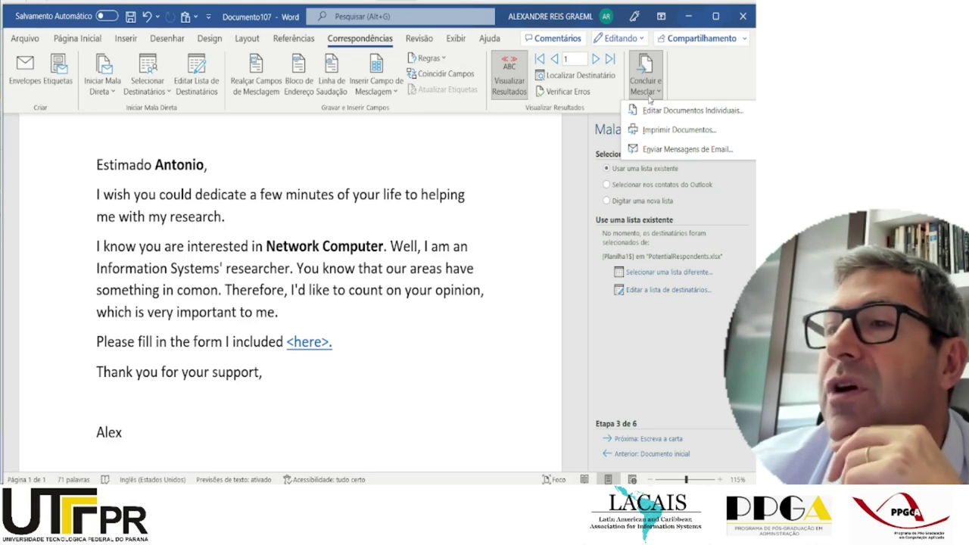
pyautogui.click(655, 150)
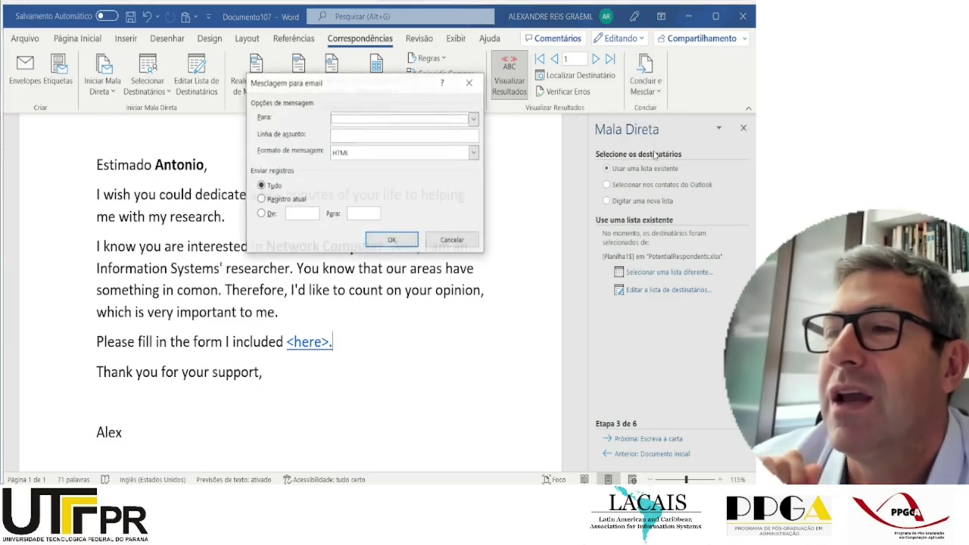
pyautogui.click(474, 119)
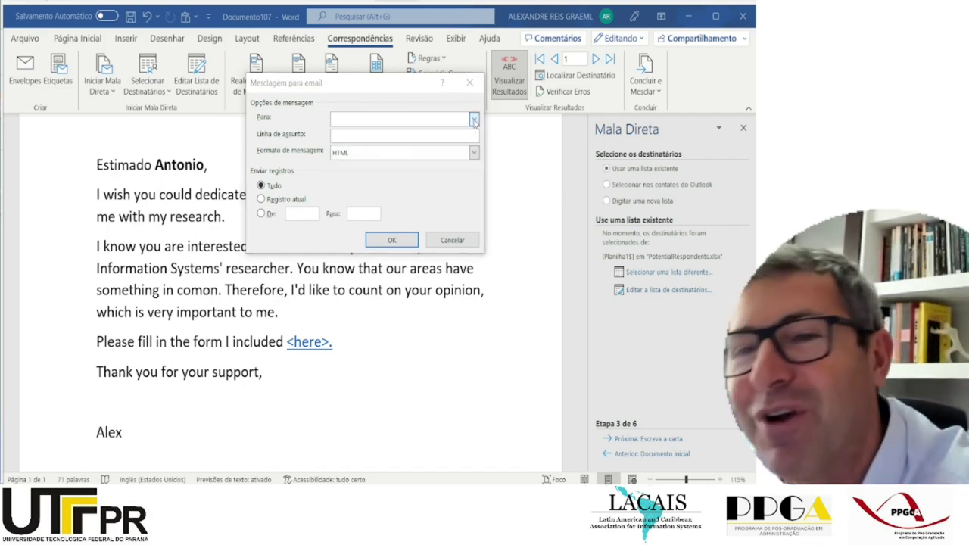
# Switch to PotentialRespondents.xlsx and insert a column before "Your field of research" with the header "email".
pyautogui.hotkey('alt', 'Tab')
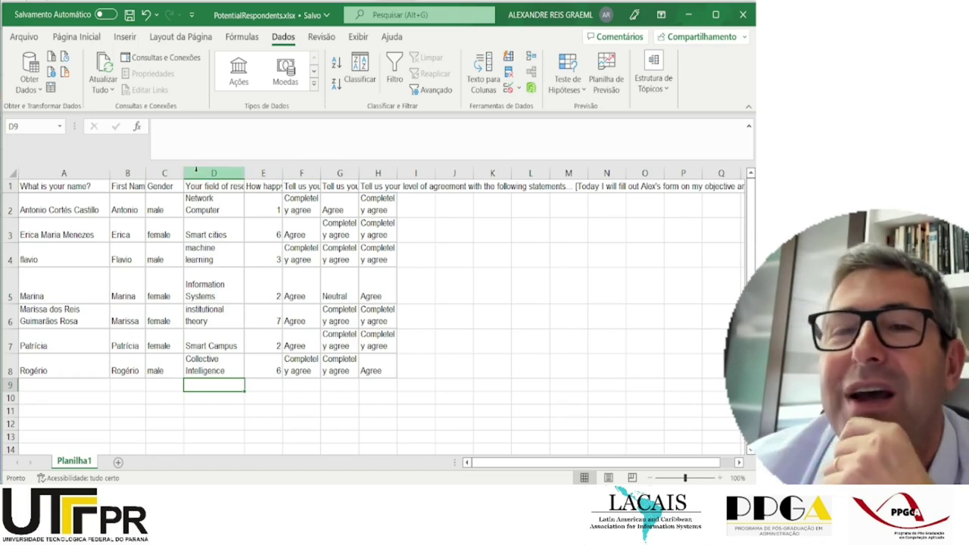
pyautogui.click(196, 170)
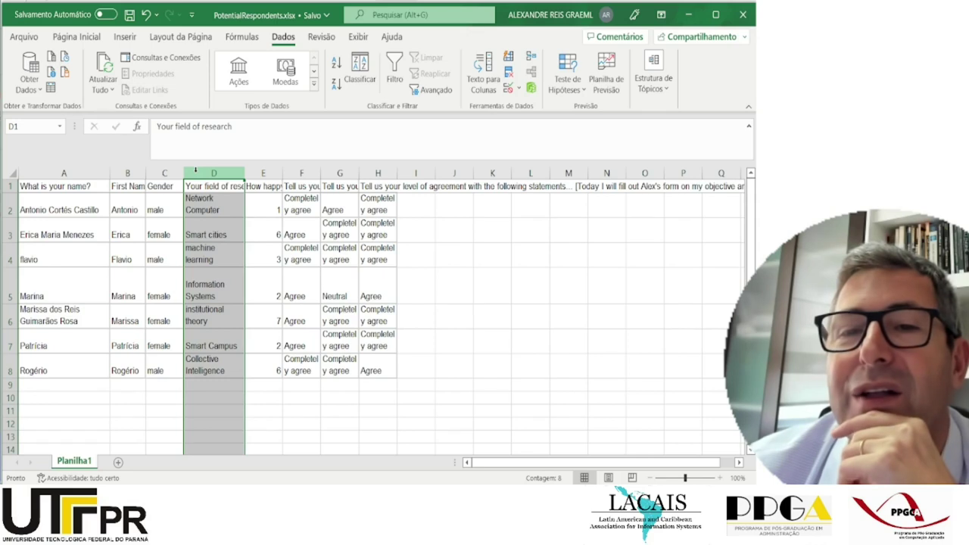
pyautogui.rightClick(195, 171)
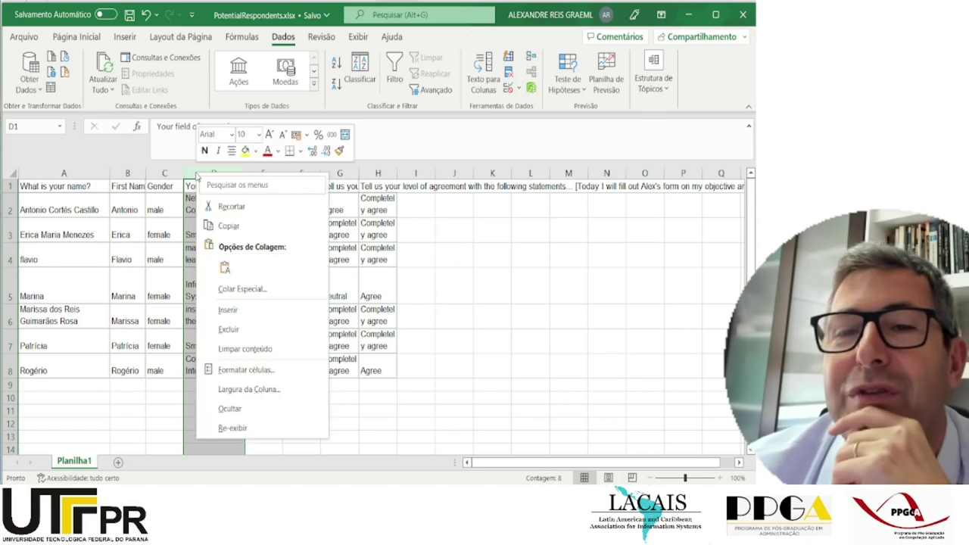
pyautogui.click(242, 315)
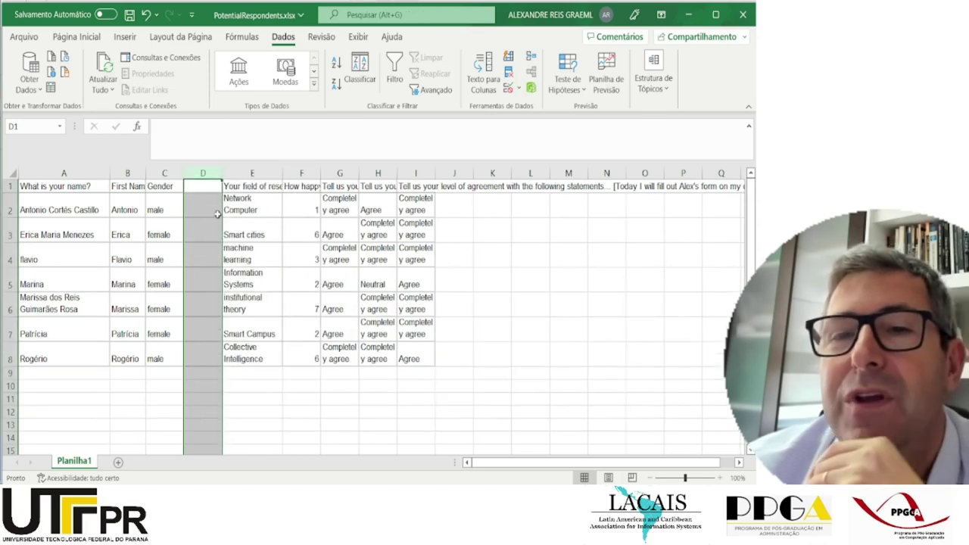
pyautogui.click(202, 190)
pyautogui.write('email')
pyautogui.press('Return')
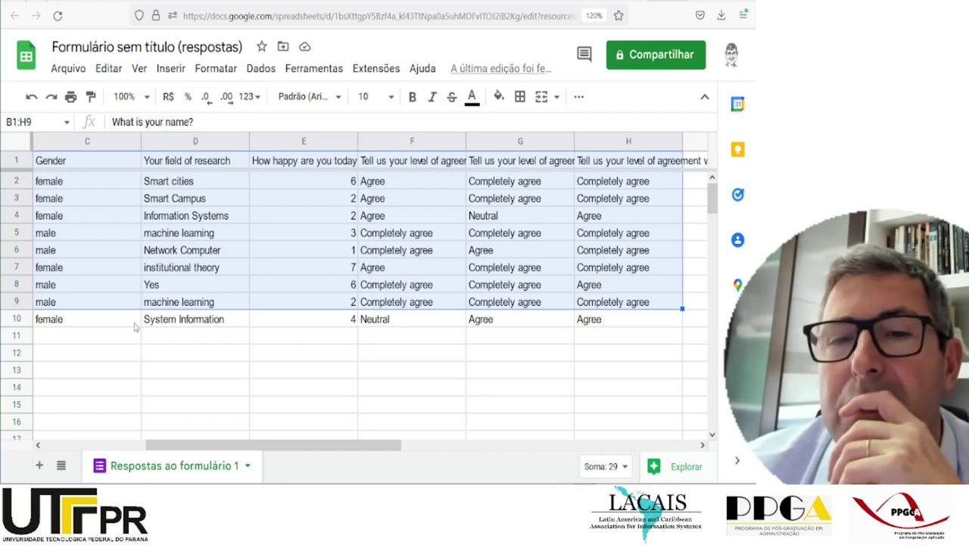
# In the Google Sheets form responses, copy the newest response in row 10, from the name through the last agreement answer (B10:H10).
pyautogui.moveTo(204, 452); pyautogui.dragTo(85, 459)
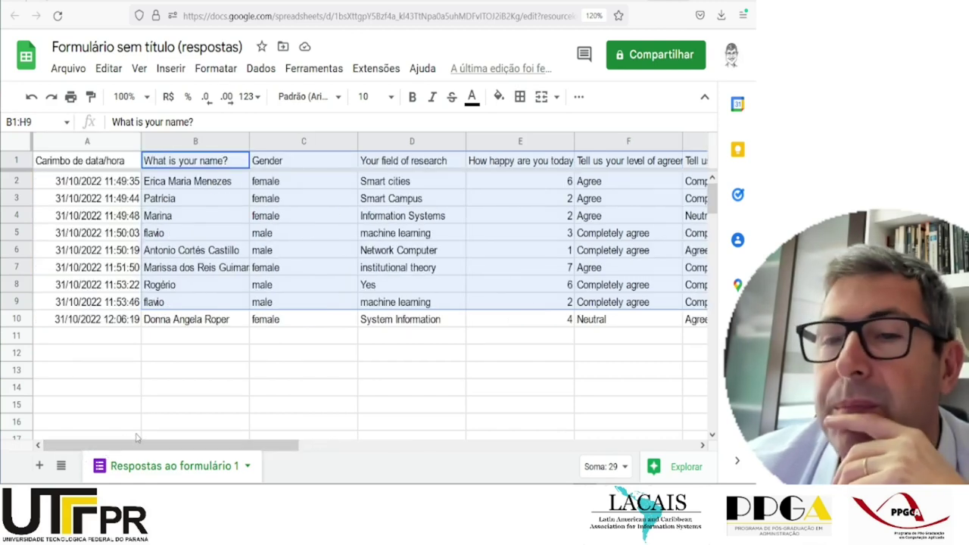
pyautogui.click(183, 322)
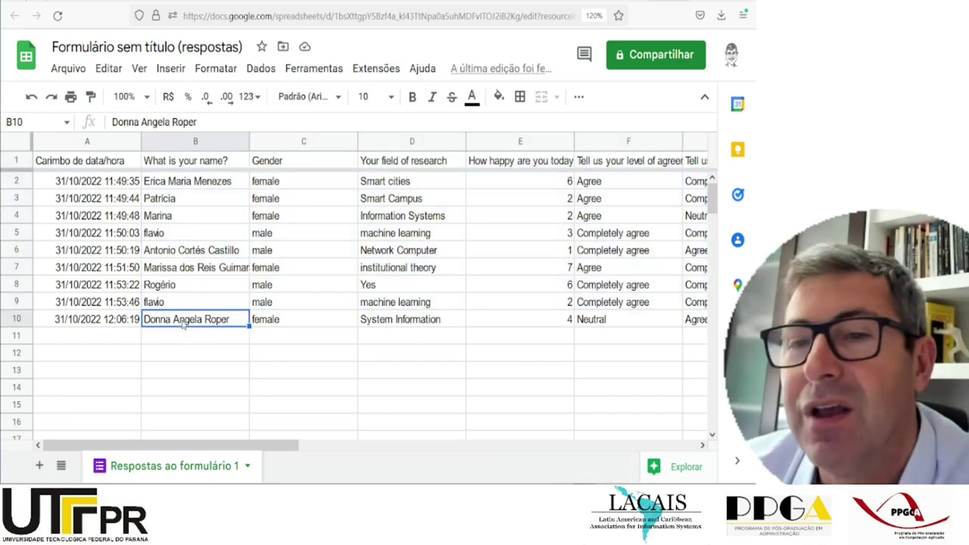
pyautogui.hotkey('shift', 'Right')
pyautogui.hotkey('shift', 'Right')
pyautogui.hotkey('shift', 'Right')
pyautogui.hotkey('shift', 'Right')
pyautogui.hotkey('shift', 'Right')
pyautogui.hotkey('shift', 'Right')
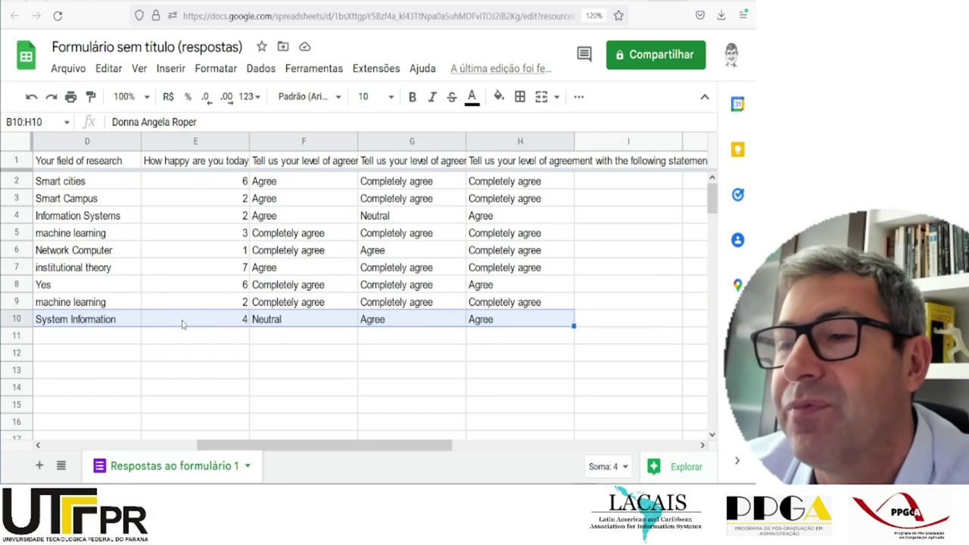
pyautogui.hotkey('ctrl', 'c')
# Return to PotentialRespondents.xlsx and paste the copied response into row 9, starting at cell A9.
pyautogui.hotkey('alt', 'Tab')
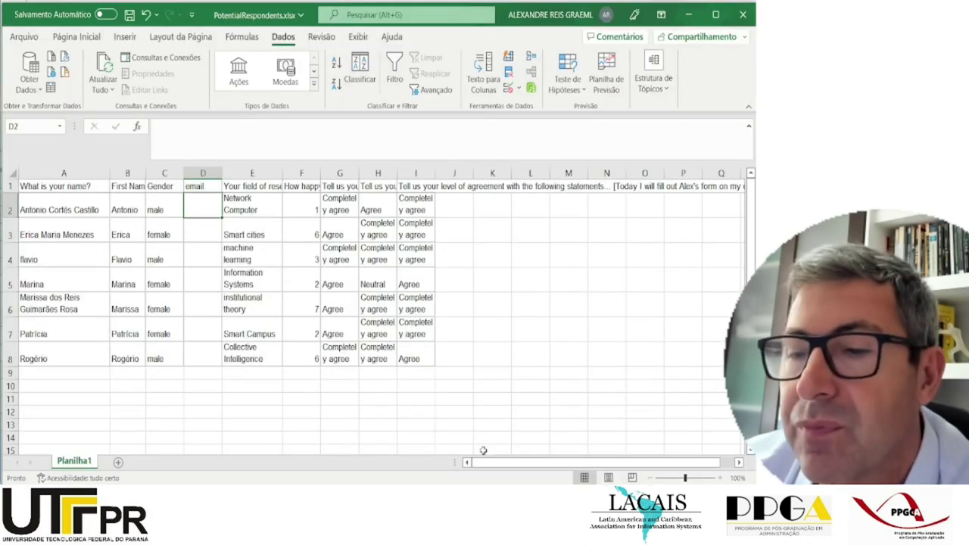
pyautogui.click(87, 372)
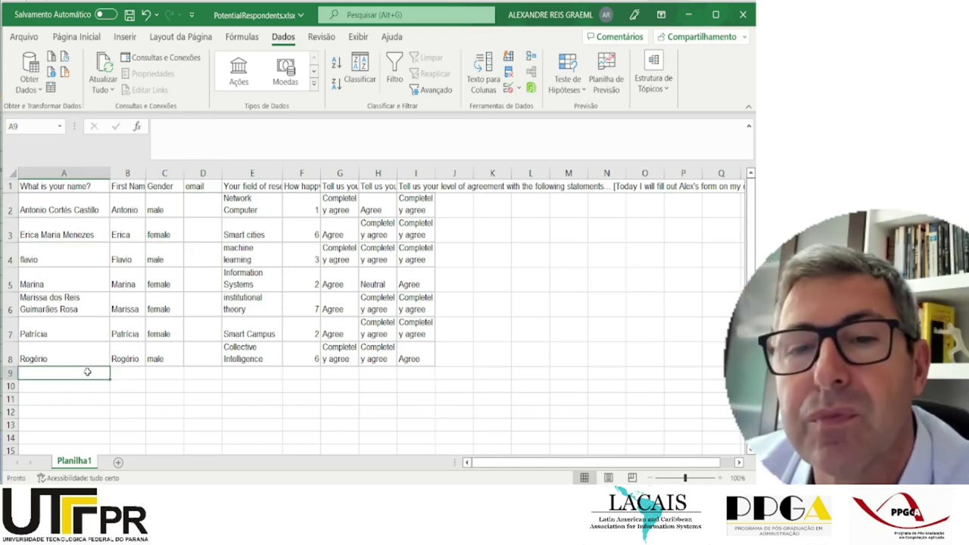
pyautogui.hotkey('ctrl', 'v')
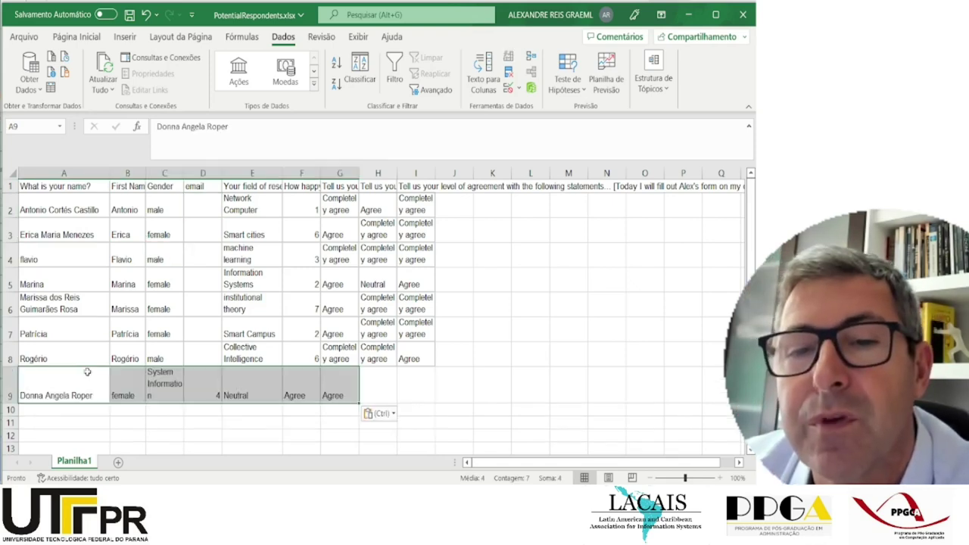
# Move the pasted answers in row 9 under their matching headers, with gender in column C and field of research onward from column E.
pyautogui.click(131, 390)
pyautogui.moveTo(131, 390); pyautogui.dragTo(335, 387)
pyautogui.hotkey('ctrl', 'x')
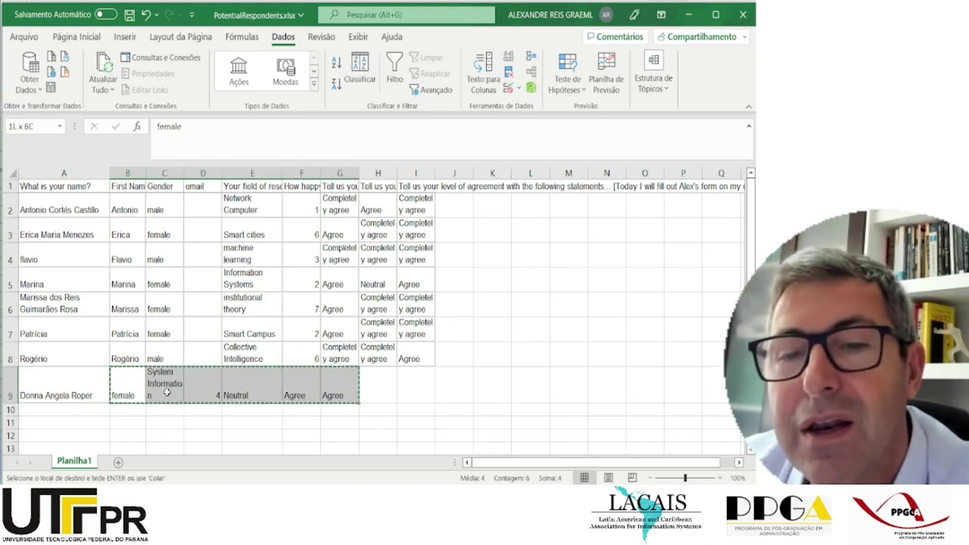
pyautogui.click(166, 392)
pyautogui.hotkey('ctrl', 'v')
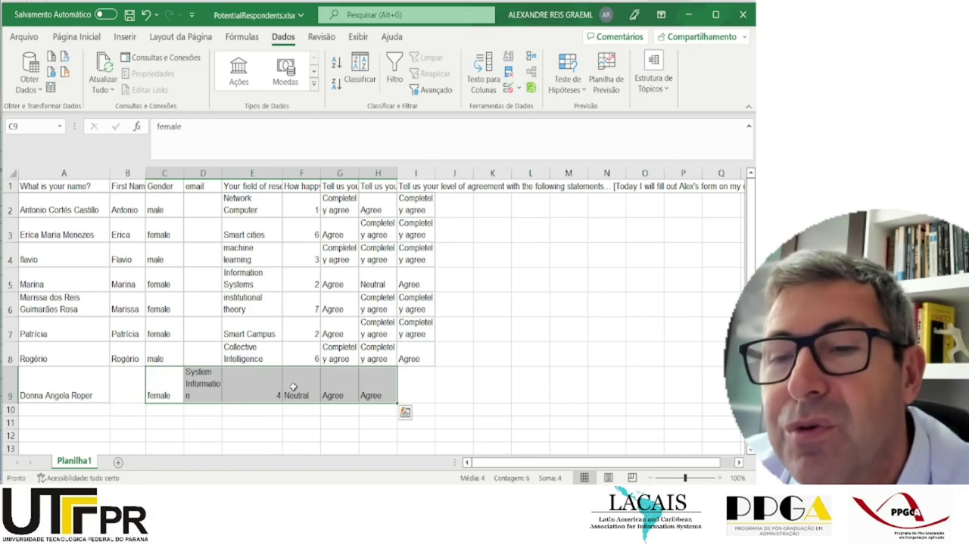
pyautogui.moveTo(203, 388); pyautogui.dragTo(375, 390)
pyautogui.moveTo(187, 378); pyautogui.dragTo(235, 381)
pyautogui.click(203, 210)
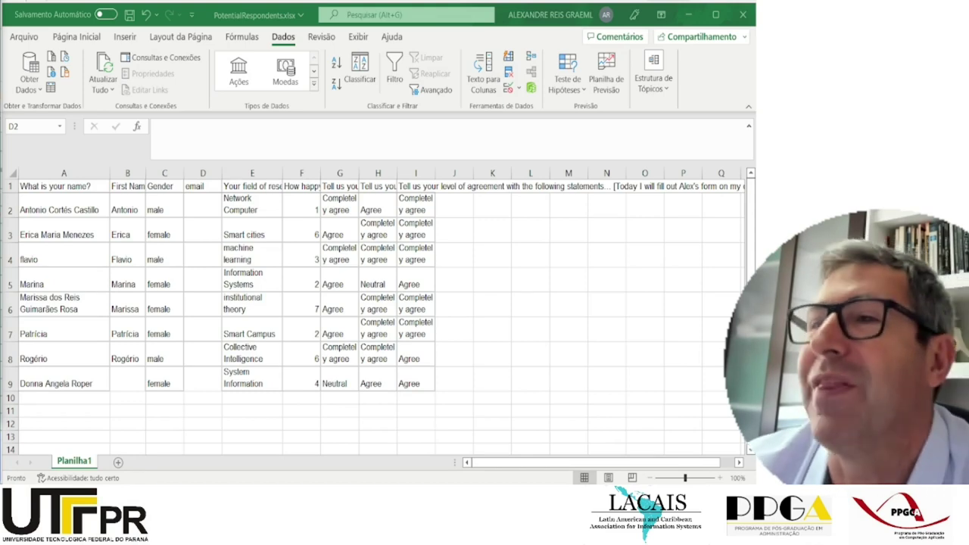
# Switch back to the Word e-mail merge settings, check the recipient field choices and set the subject line to "Help with my research".
pyautogui.hotkey('alt', 'Tab')
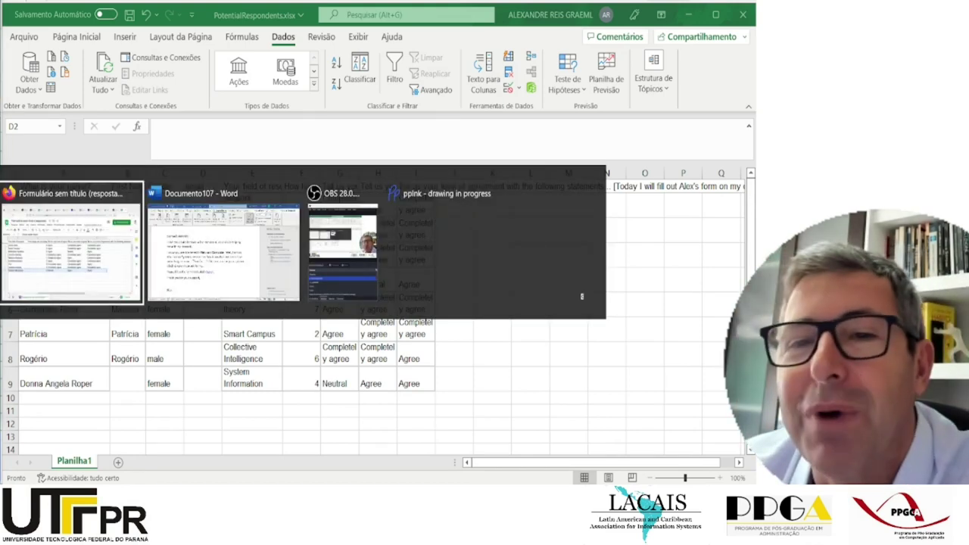
pyautogui.hotkey('alt', 'Tab')
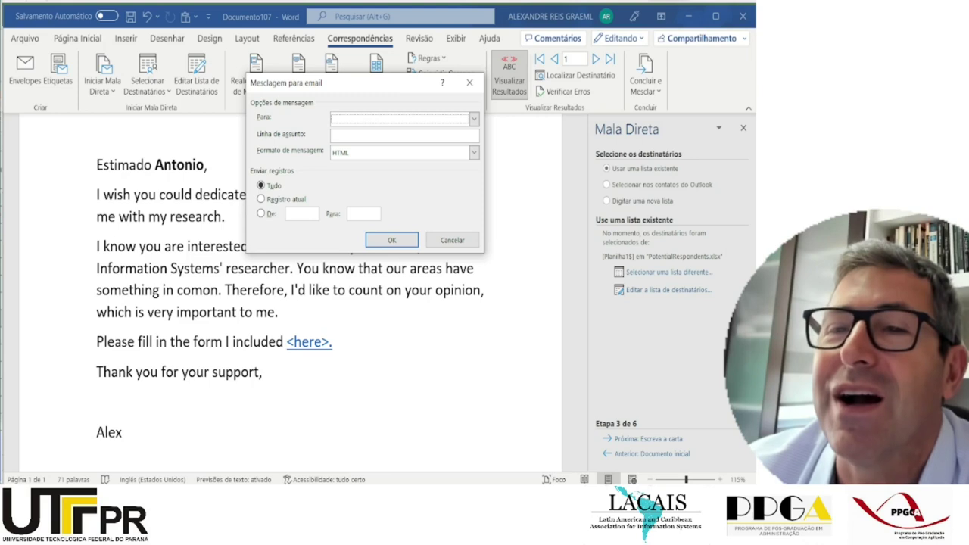
pyautogui.click(474, 119)
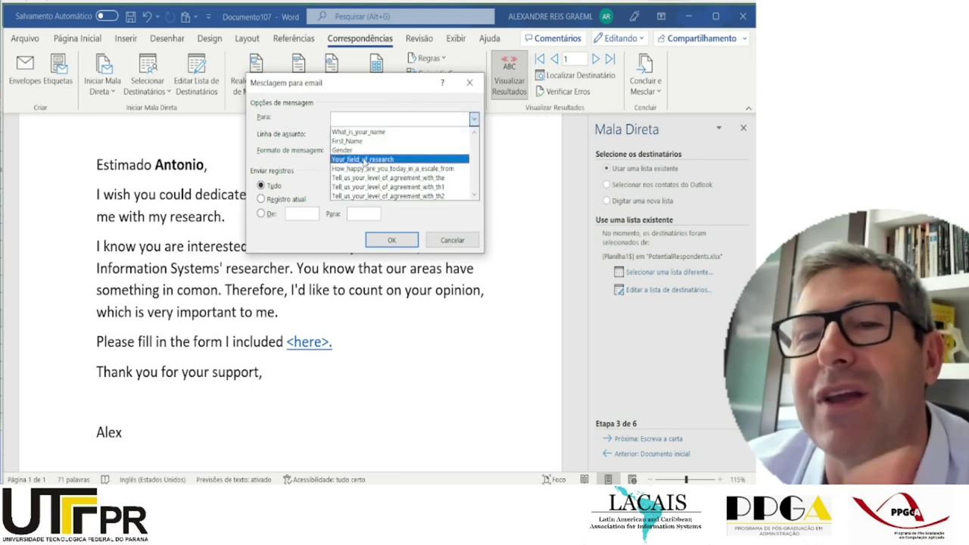
pyautogui.click(353, 125)
pyautogui.click(345, 134)
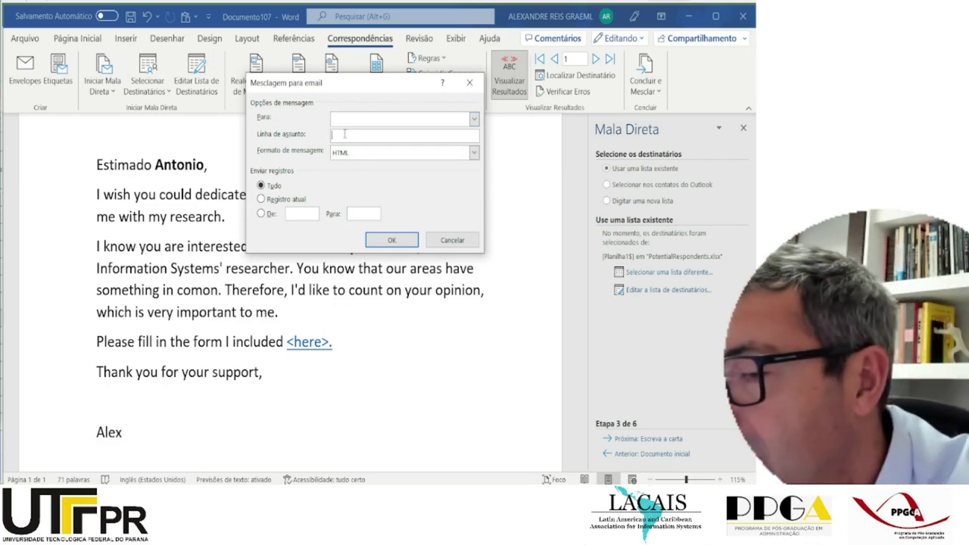
pyautogui.write('Help with my research')
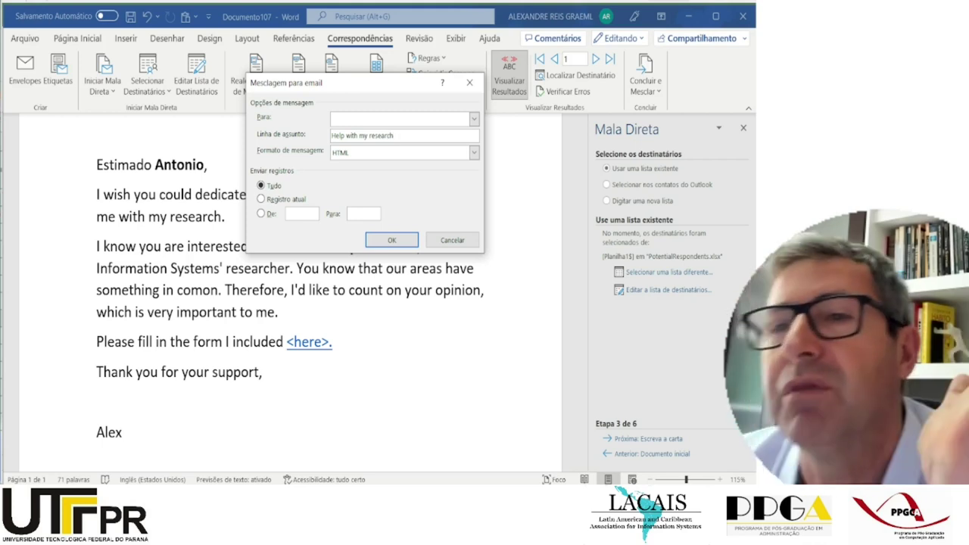